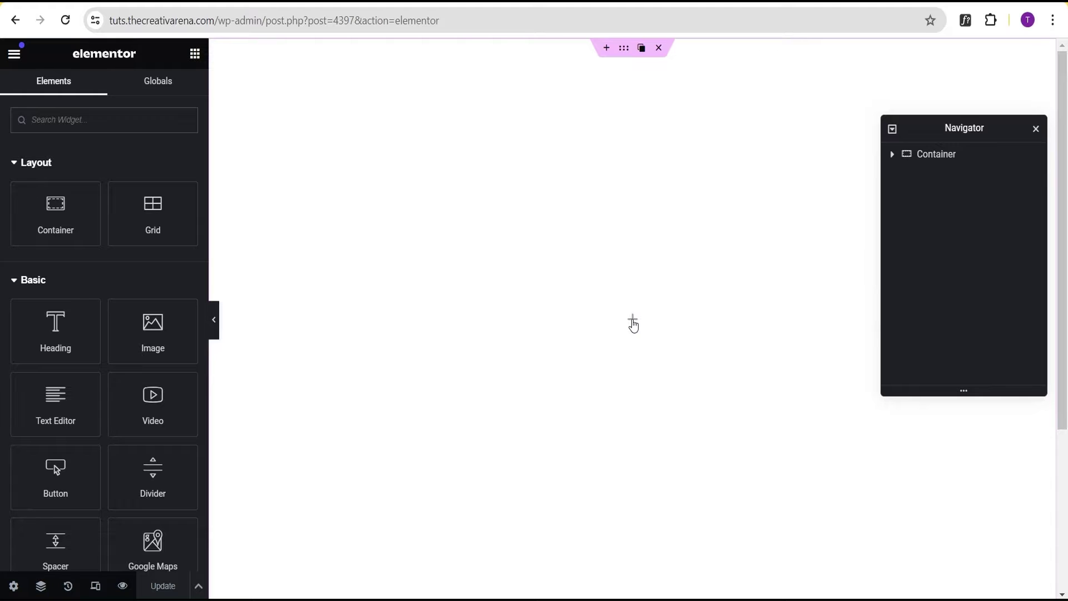
Add a new container inside the existing container and set its content width to Full Width.
left_click_drag(57, 232, 632, 357)
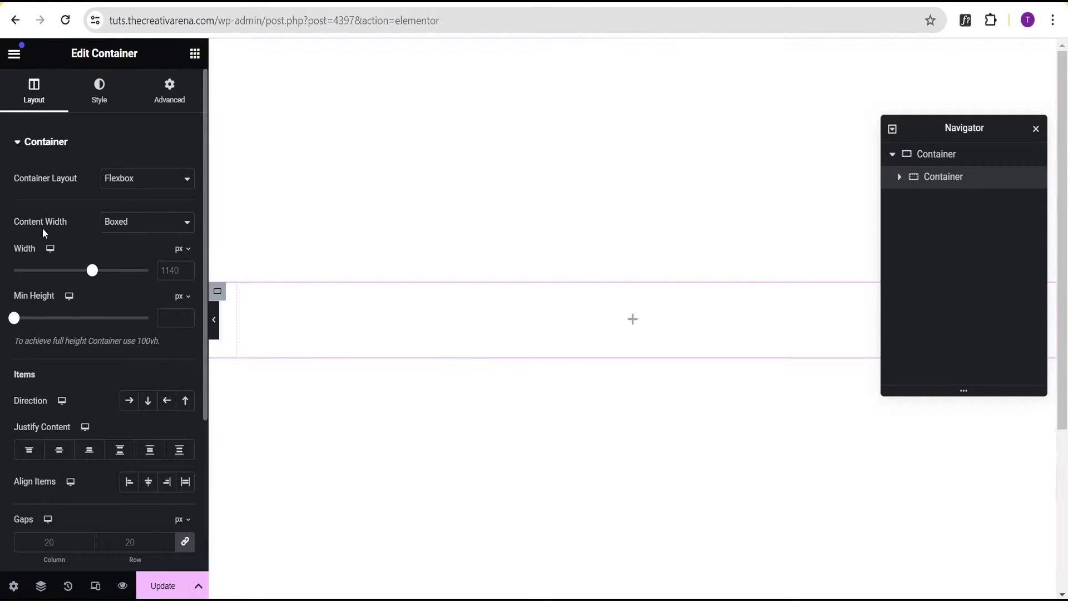
left_click(118, 224)
left_click(126, 252)
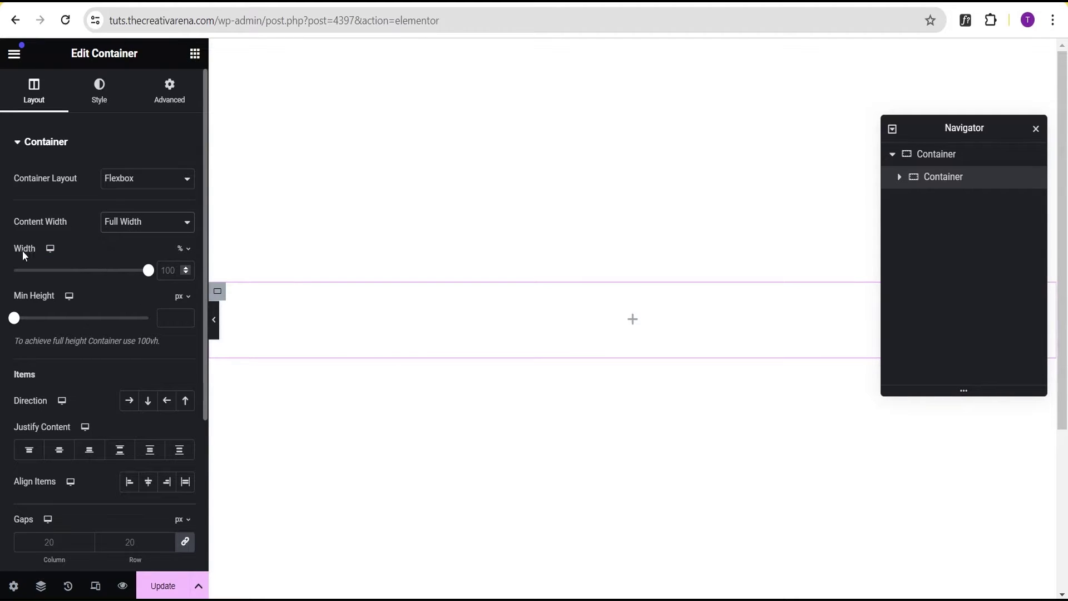
Set the inner container's width to 400 px and its minimum height to 500 px.
left_click(189, 256)
left_click(182, 250)
left_click(169, 271)
type("400")
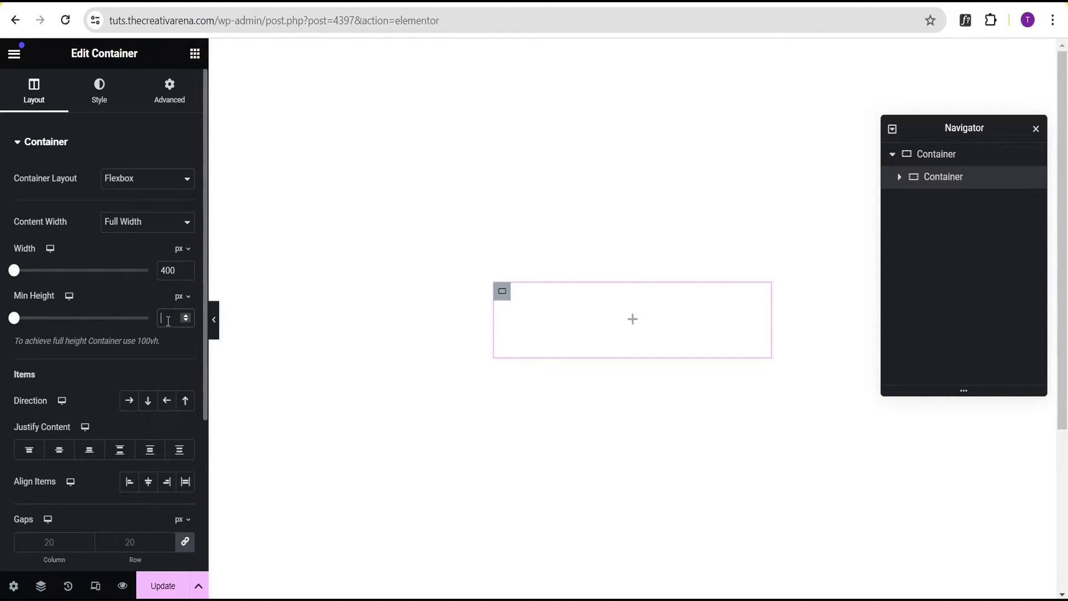
left_click(168, 319)
type("500")
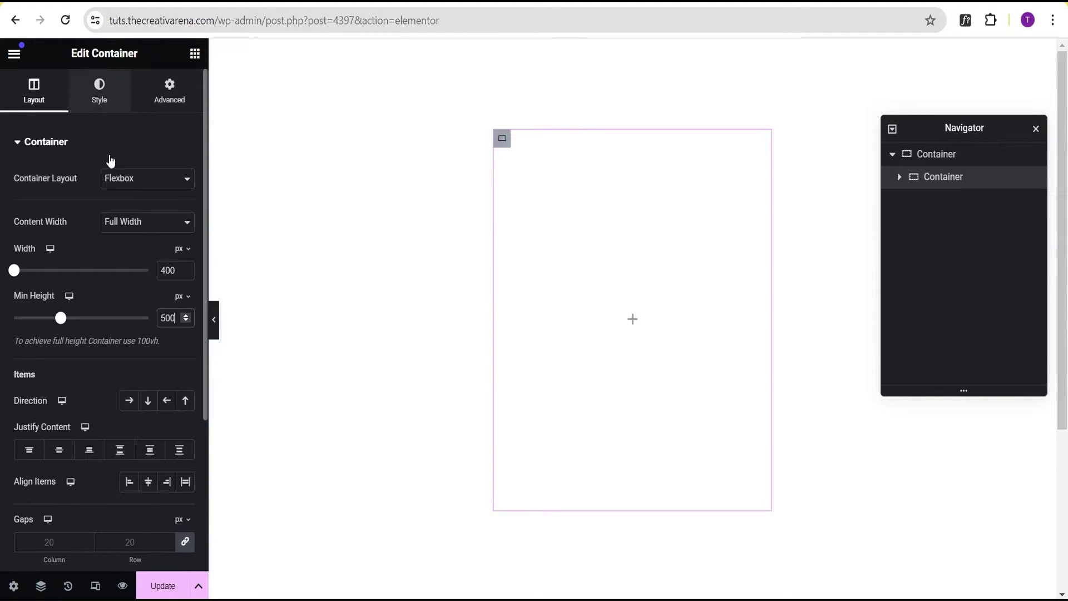
Give the inner container a classic background in black, #000000.
left_click(99, 96)
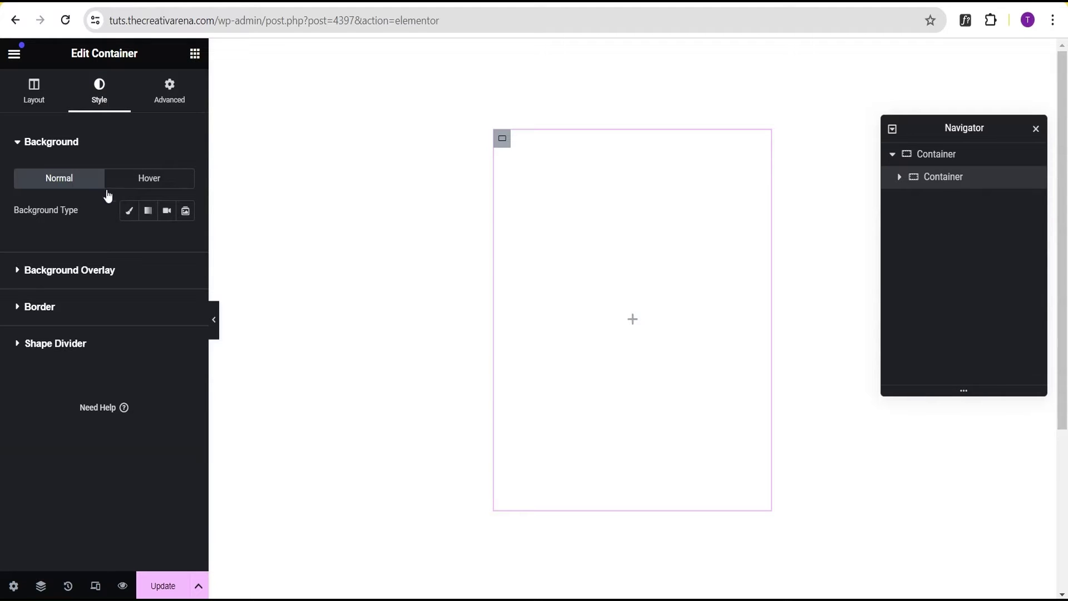
left_click(127, 215)
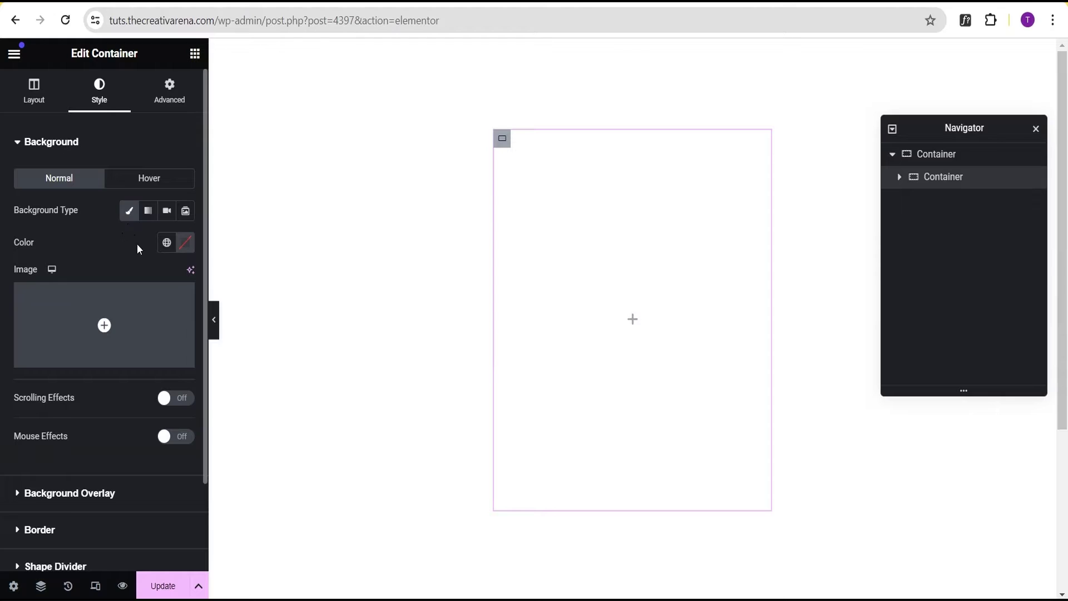
left_click(183, 244)
left_click(185, 418)
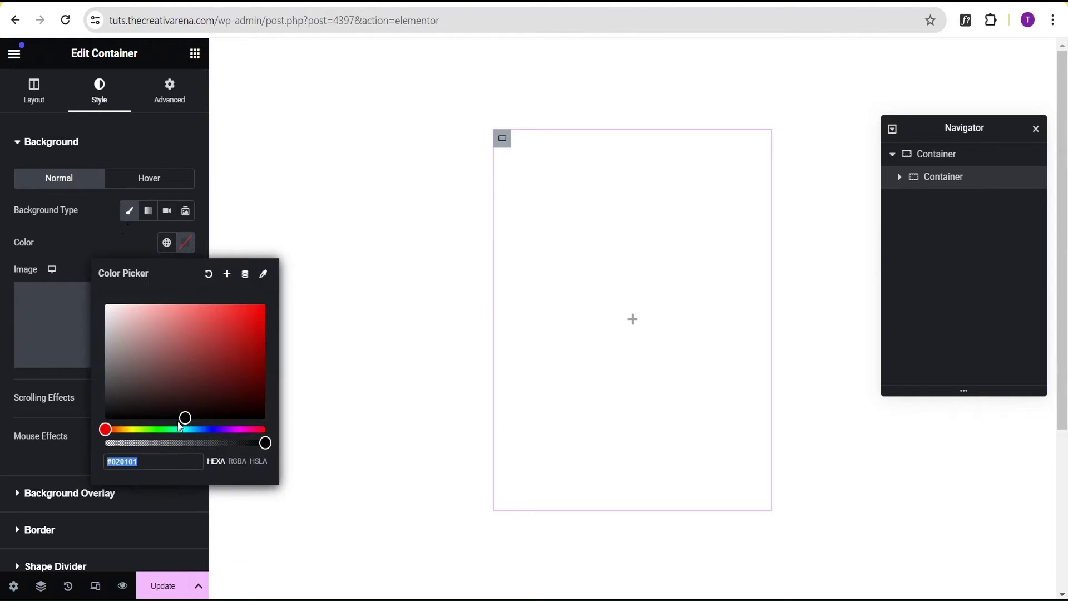
left_click_drag(185, 418, 185, 421)
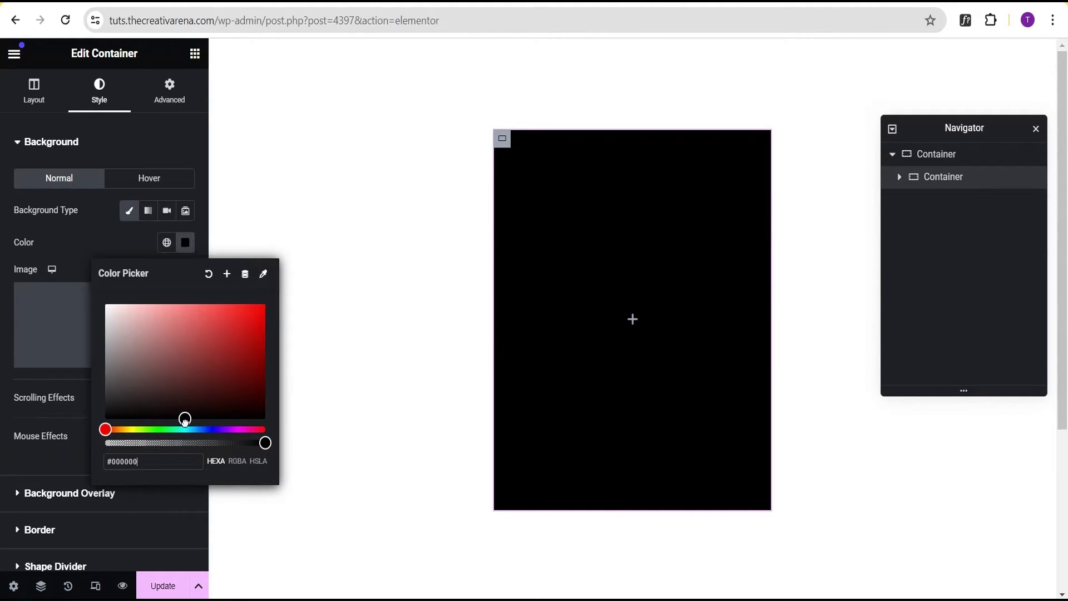
left_click(88, 224)
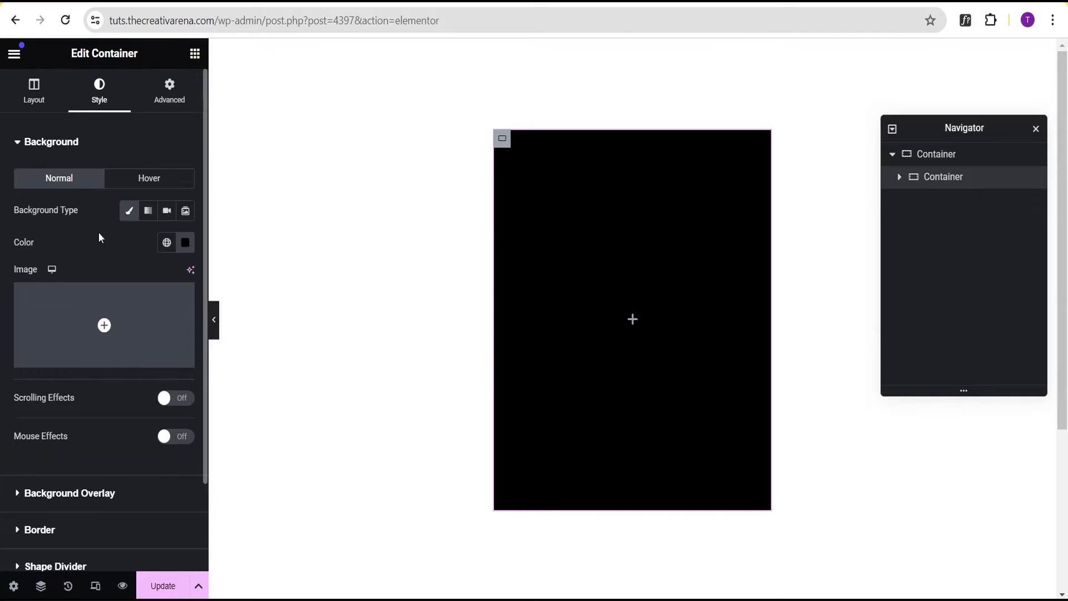
Enable a box shadow on the inner container and make its color fully opaque red, rgba(255, 1, 1, 1).
scroll(106, 233, "down", 2)
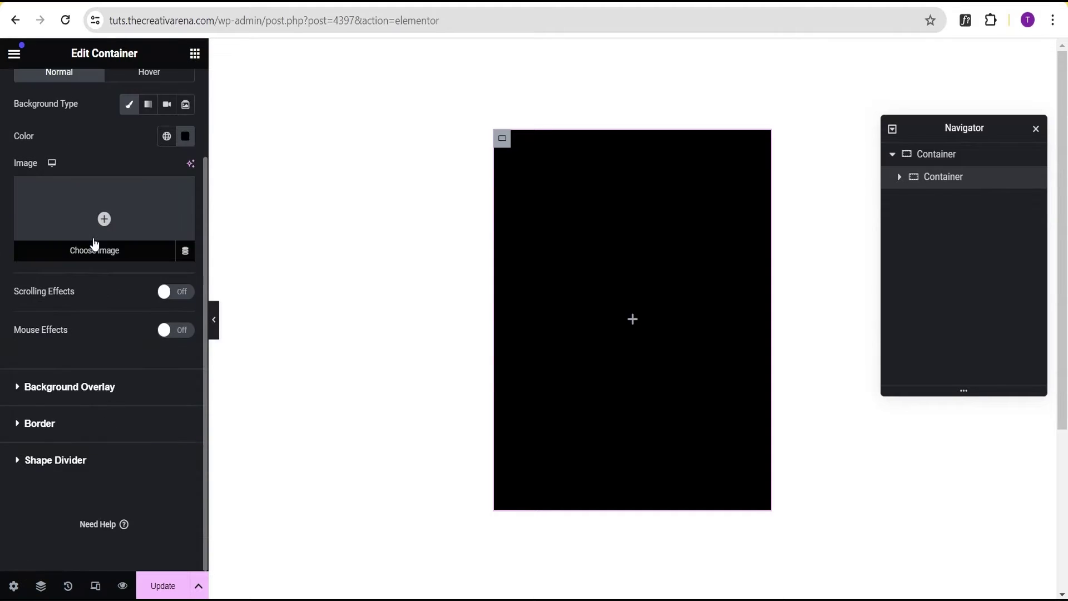
left_click(38, 424)
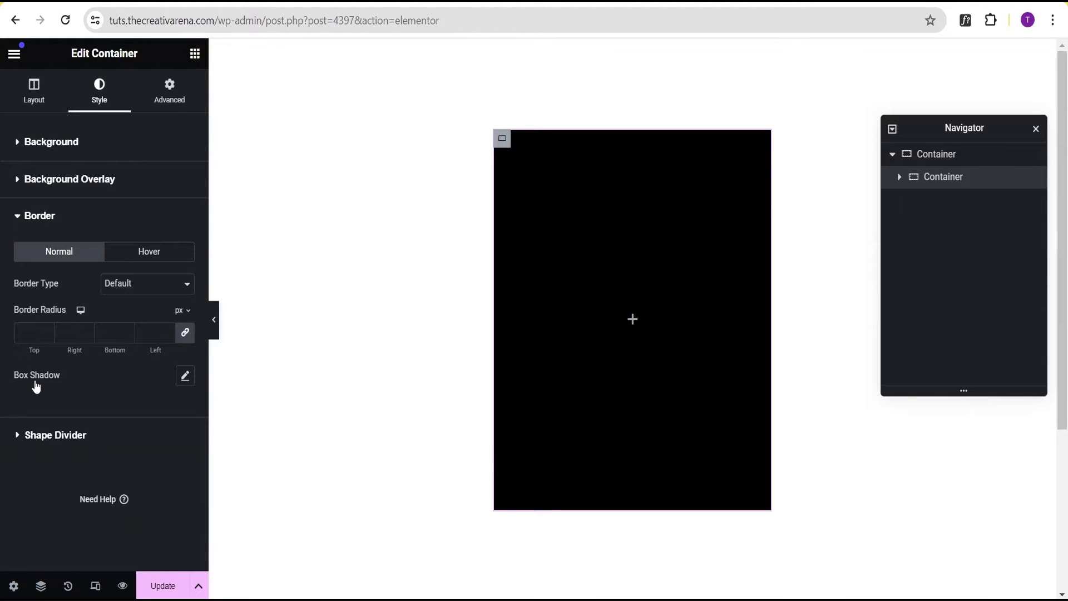
left_click(185, 377)
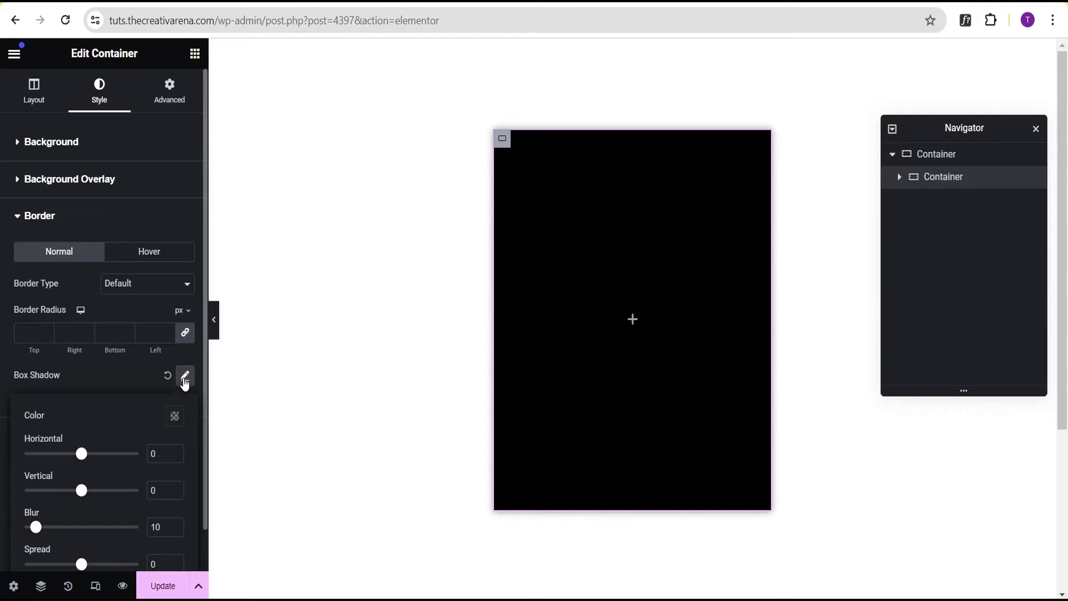
scroll(115, 417, "down", 1)
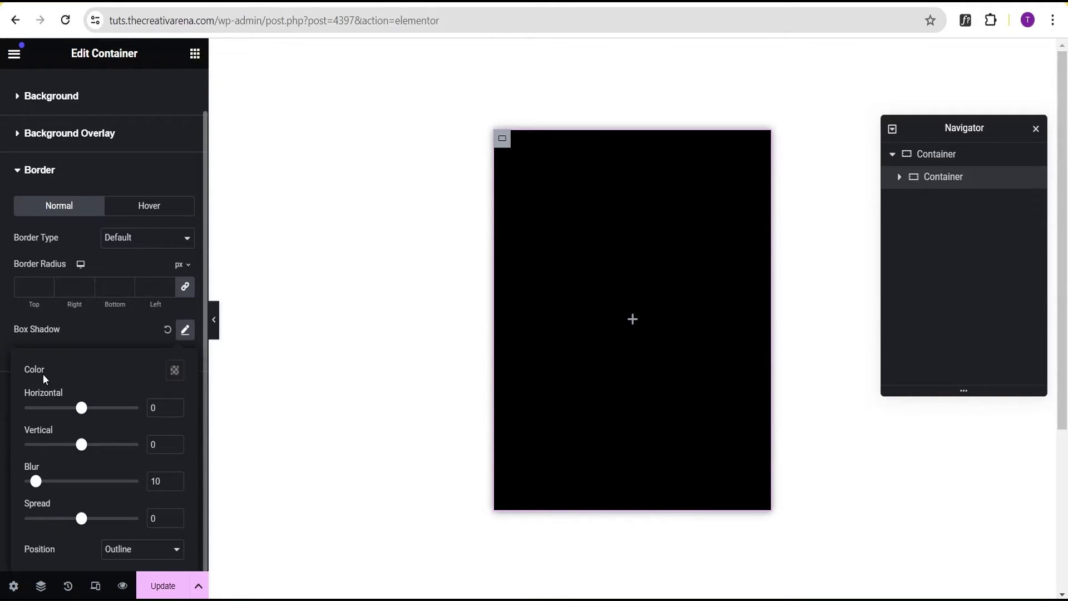
left_click(175, 372)
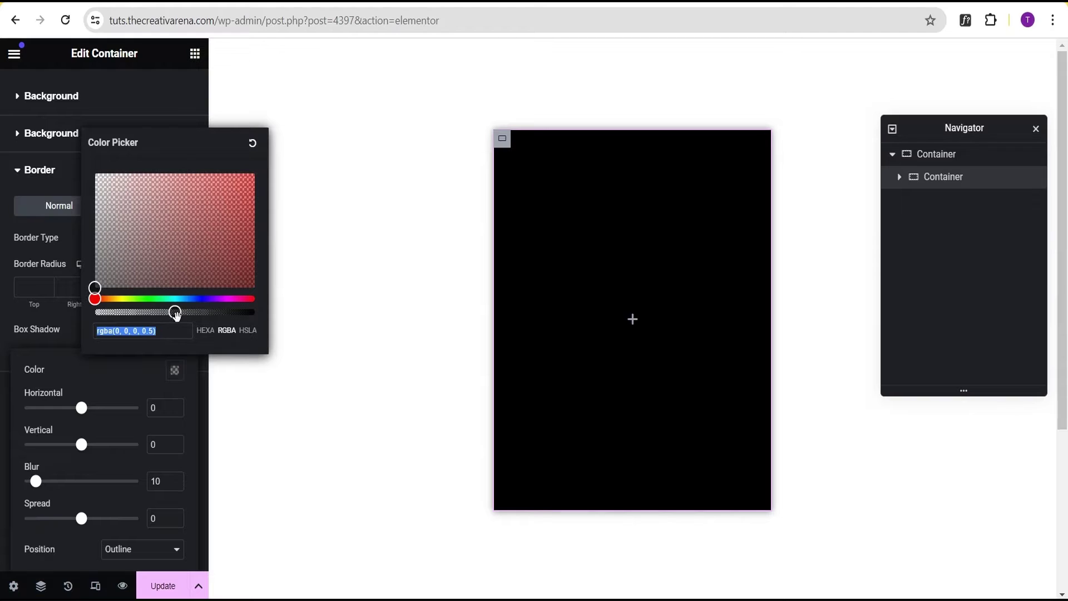
left_click_drag(176, 313, 256, 329)
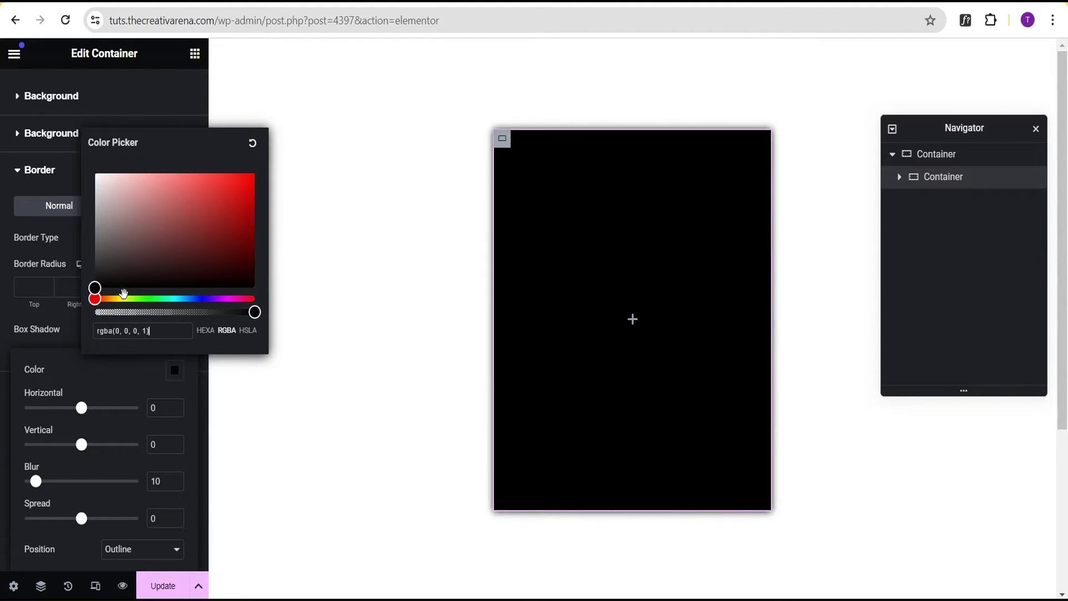
left_click_drag(95, 288, 254, 173)
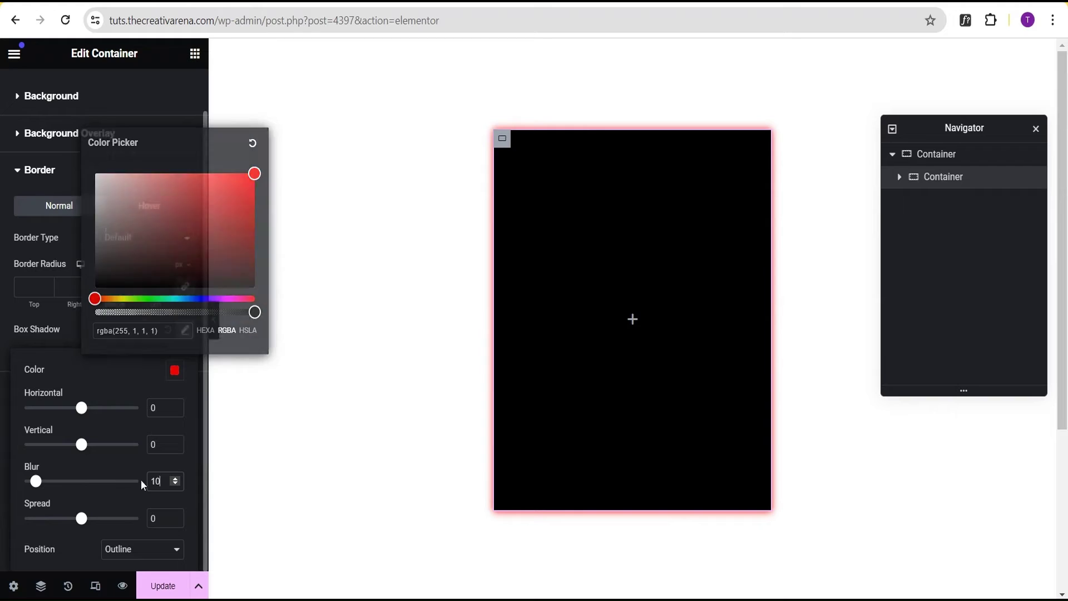
Set the box shadow's blur to 0 and its horizontal and vertical offsets to 30, and preview the result.
double_click(159, 481)
type("0")
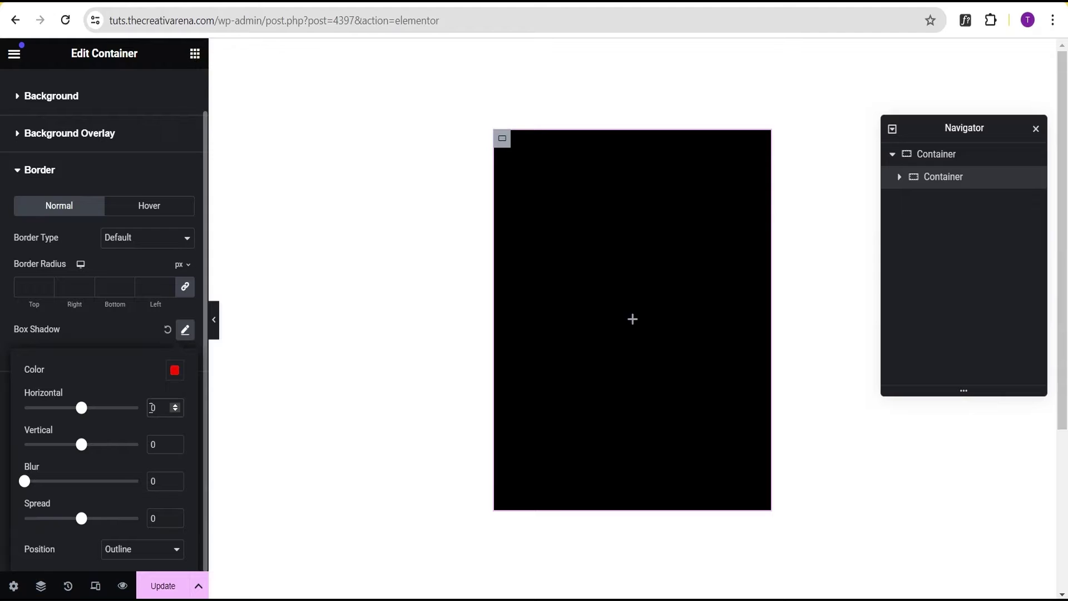
double_click(152, 408)
type("30")
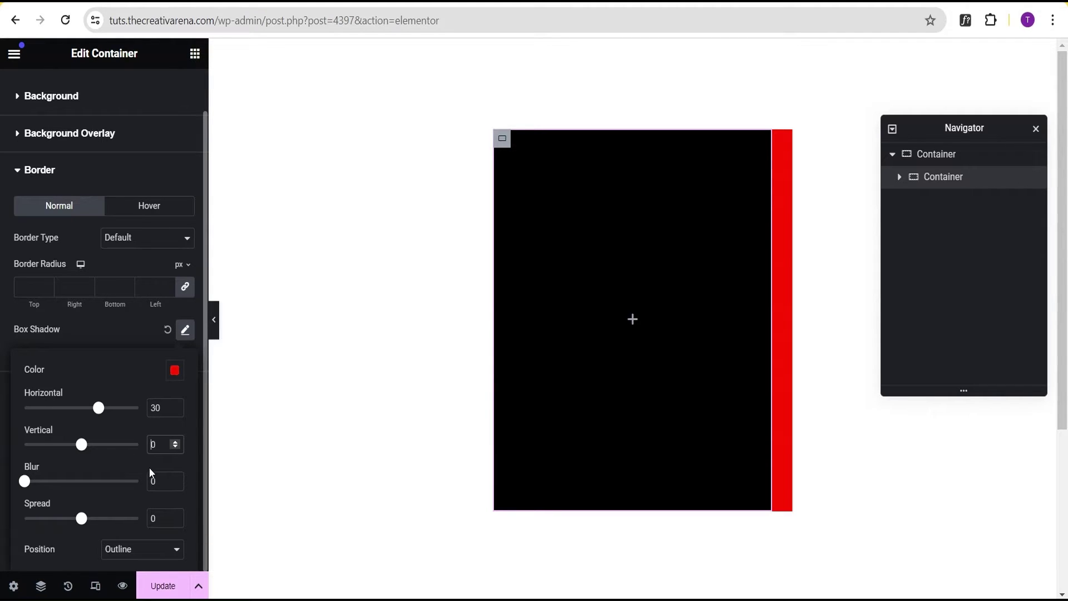
type("3")
left_click(214, 321)
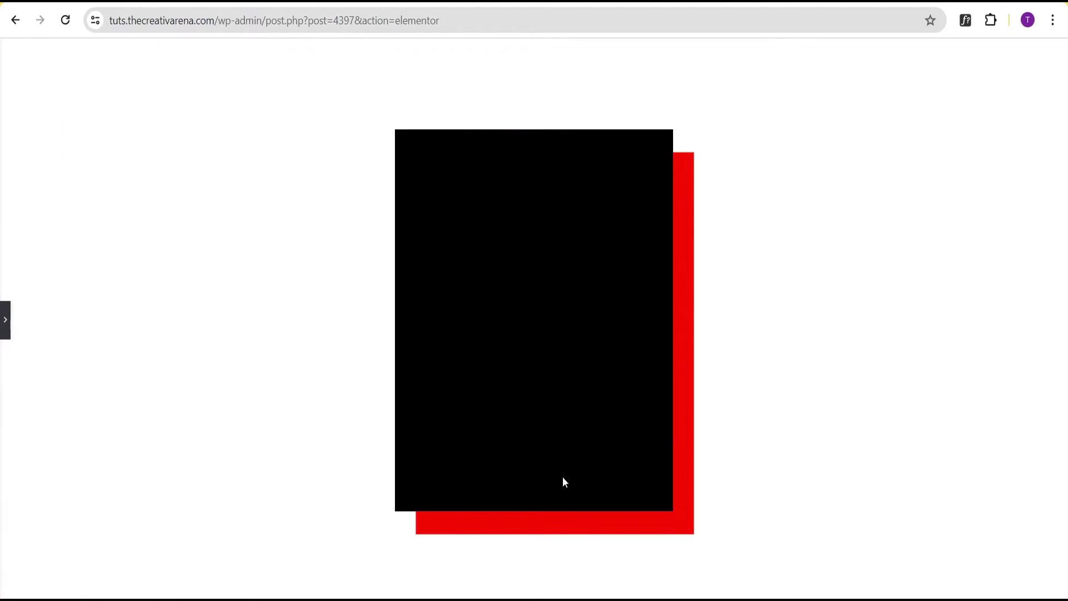
left_click(5, 320)
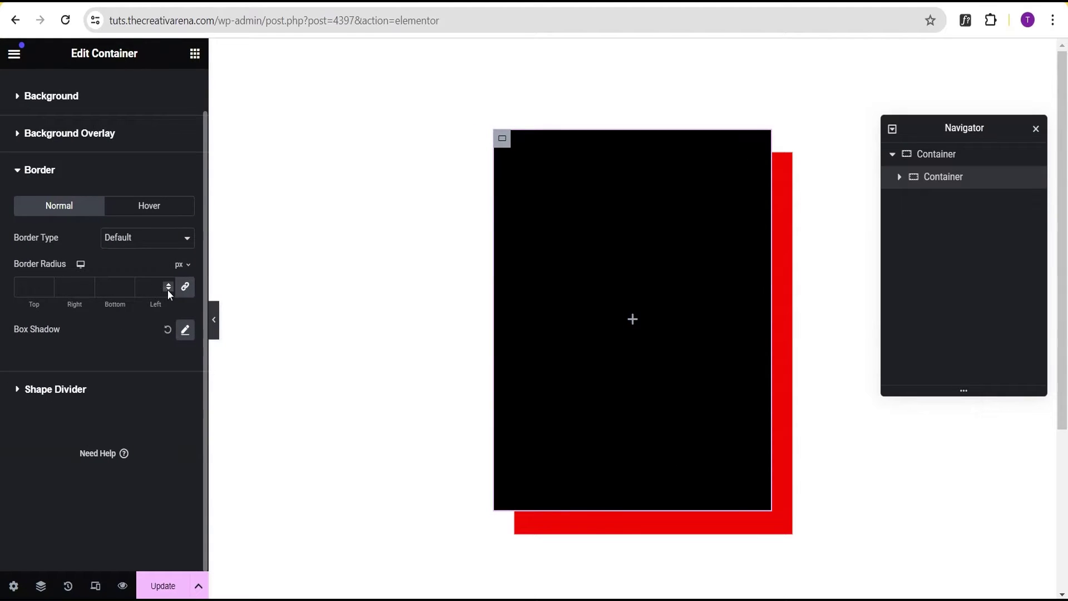
Unlink the inner container's border radius values, set Right and Left to 30 px, and preview the rounded corners.
left_click(185, 288)
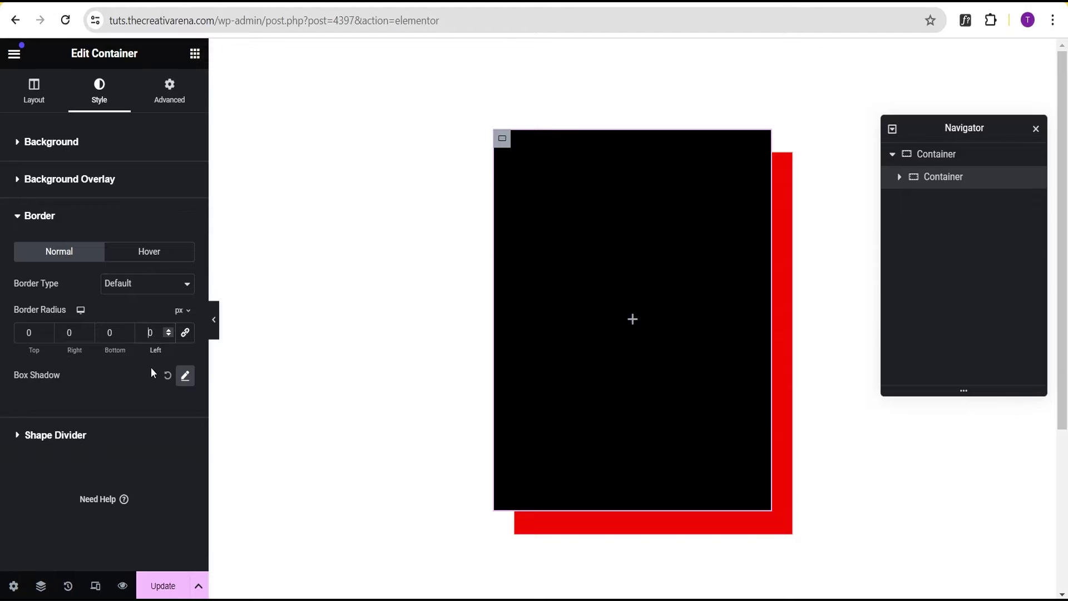
type("3")
left_click(66, 332)
type("3")
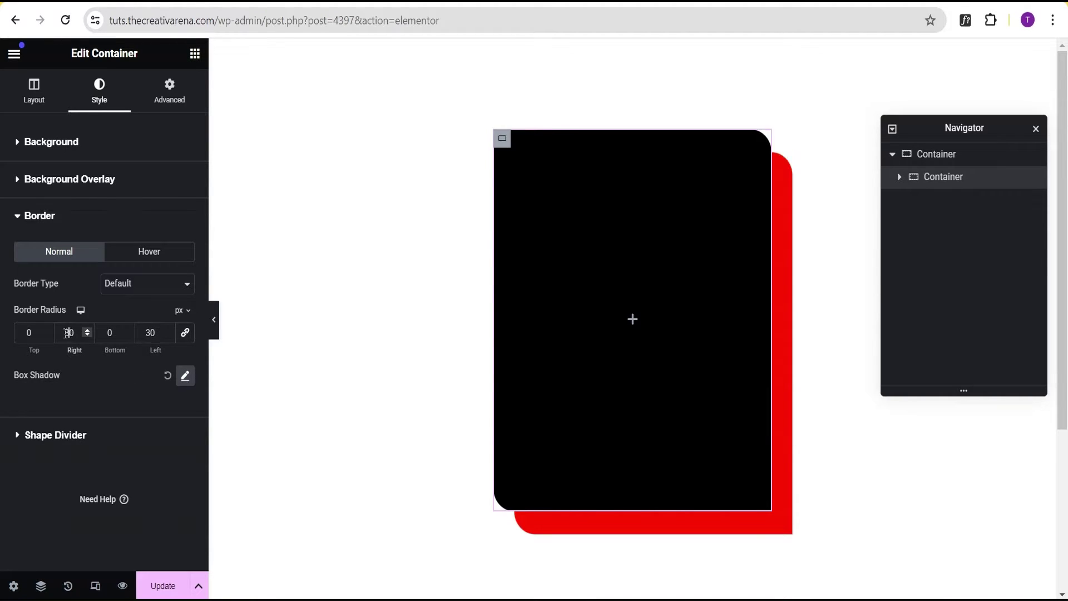
left_click(213, 321)
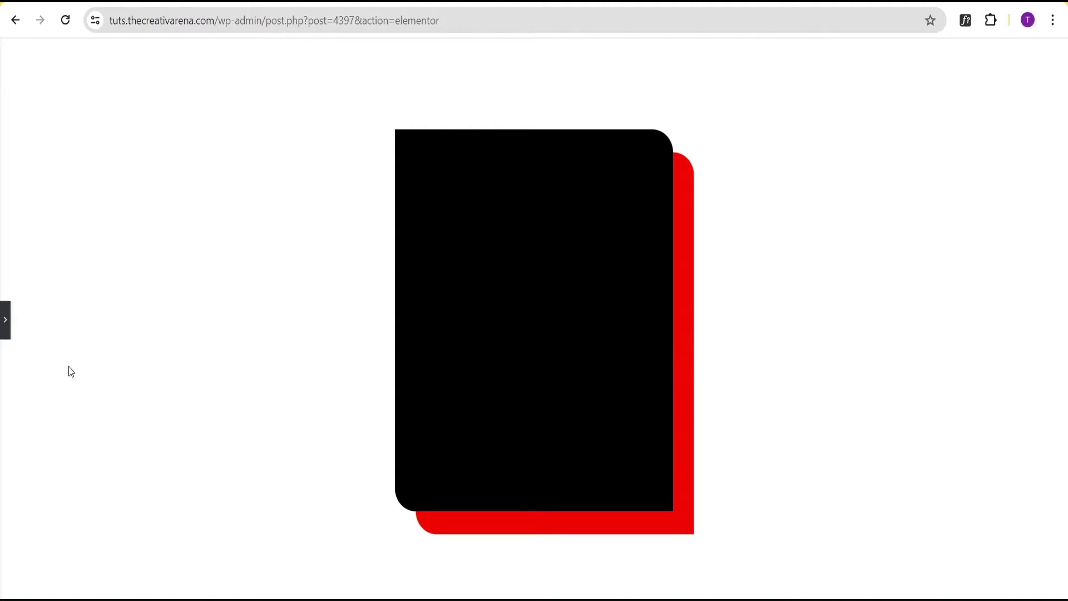
left_click(5, 320)
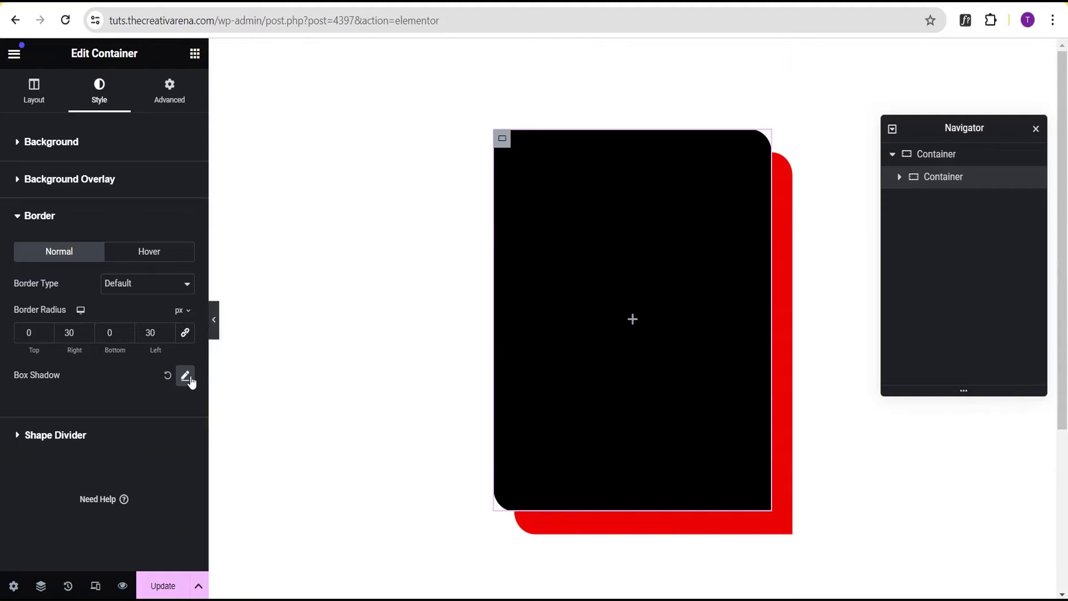
Change the box shadow's horizontal and vertical offsets to -30 and preview the result.
left_click(188, 376)
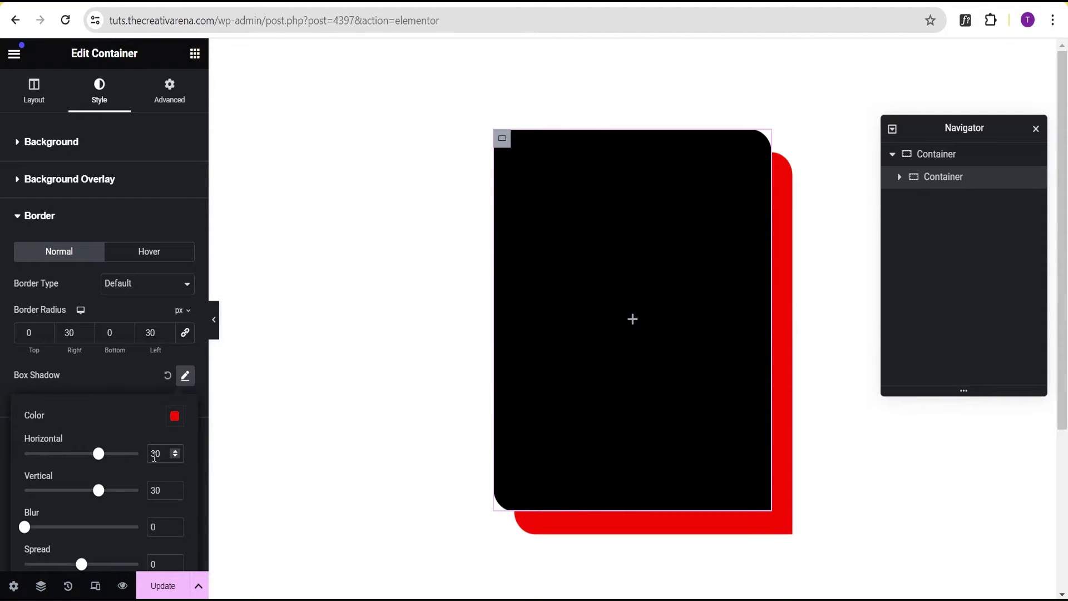
left_click(155, 457)
type("-")
left_click(154, 491)
type("-")
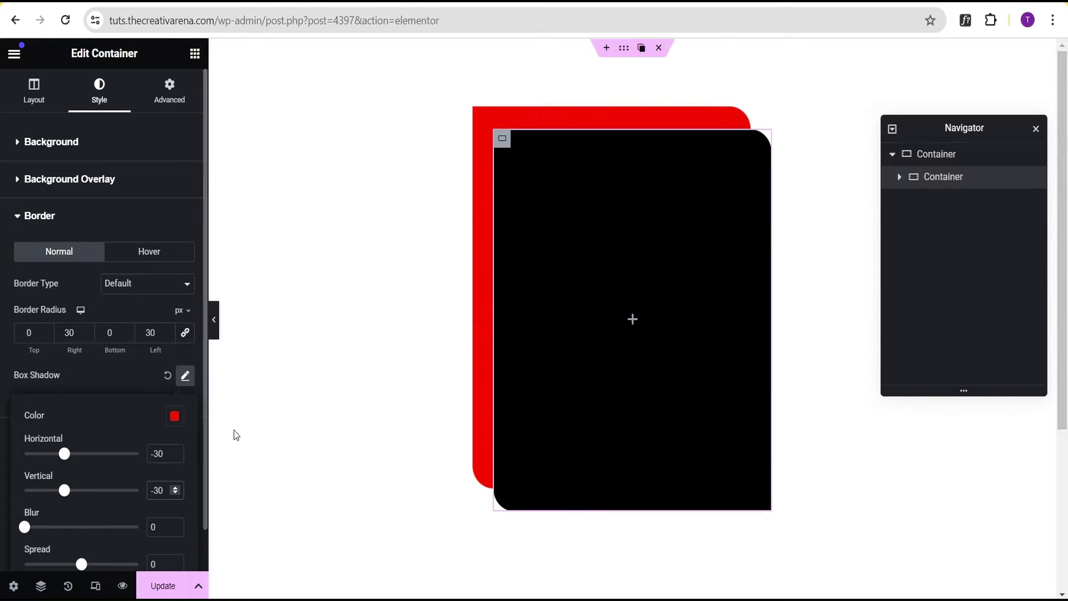
left_click(214, 333)
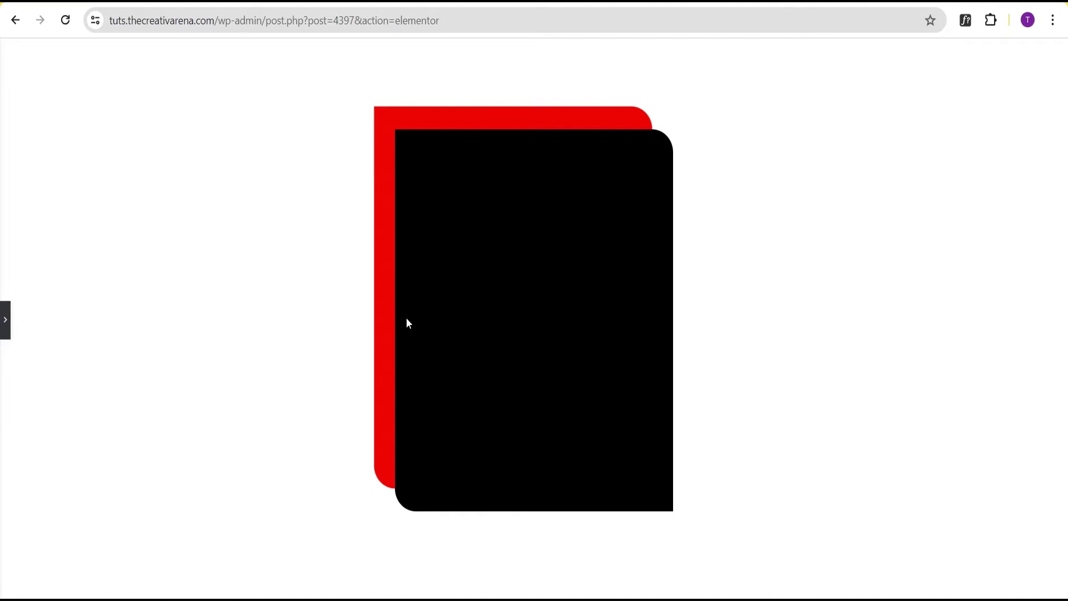
left_click(4, 320)
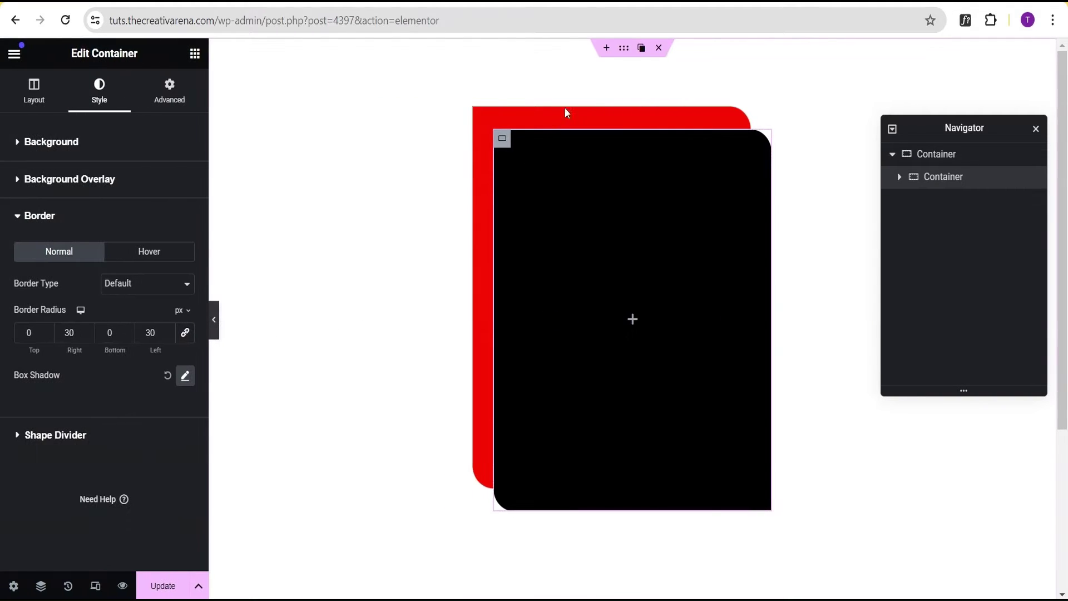
Duplicate the outer container and replace the copy's inner container with an Image widget.
left_click(642, 48)
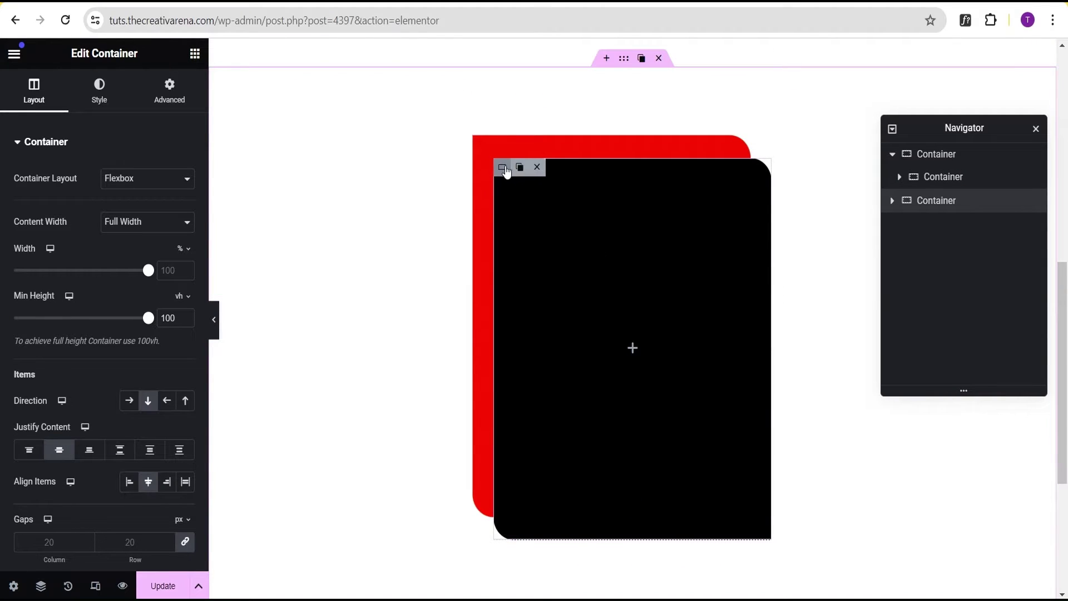
left_click(538, 167)
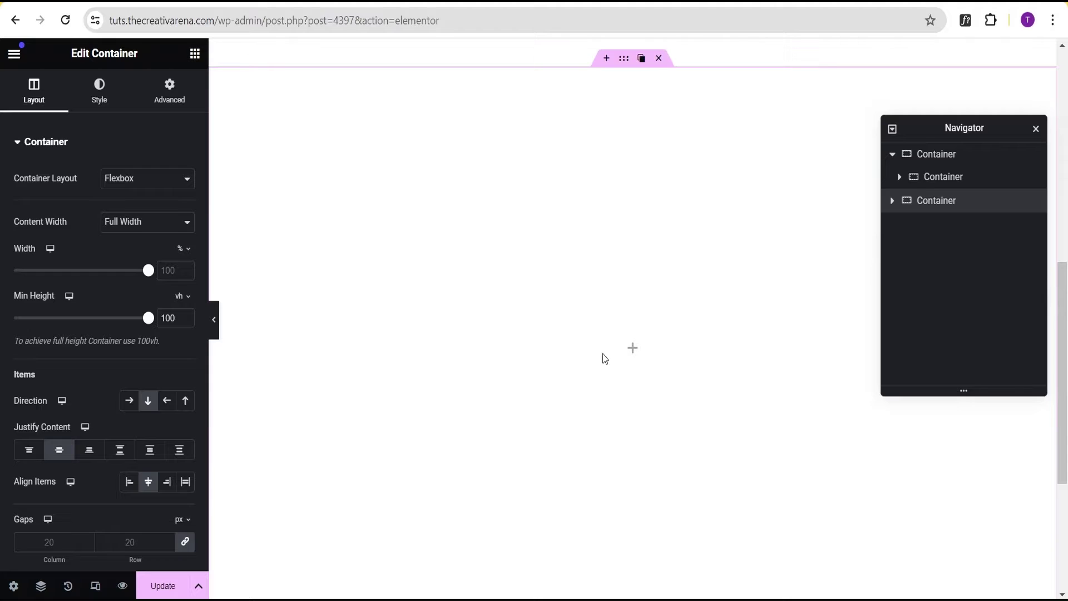
left_click(632, 351)
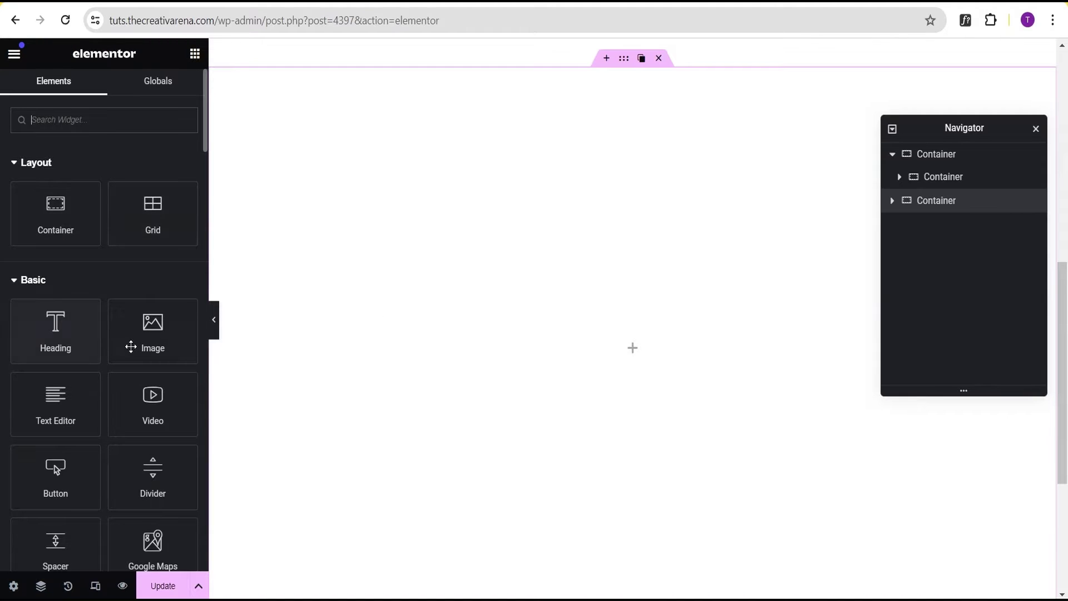
left_click_drag(152, 341, 539, 358)
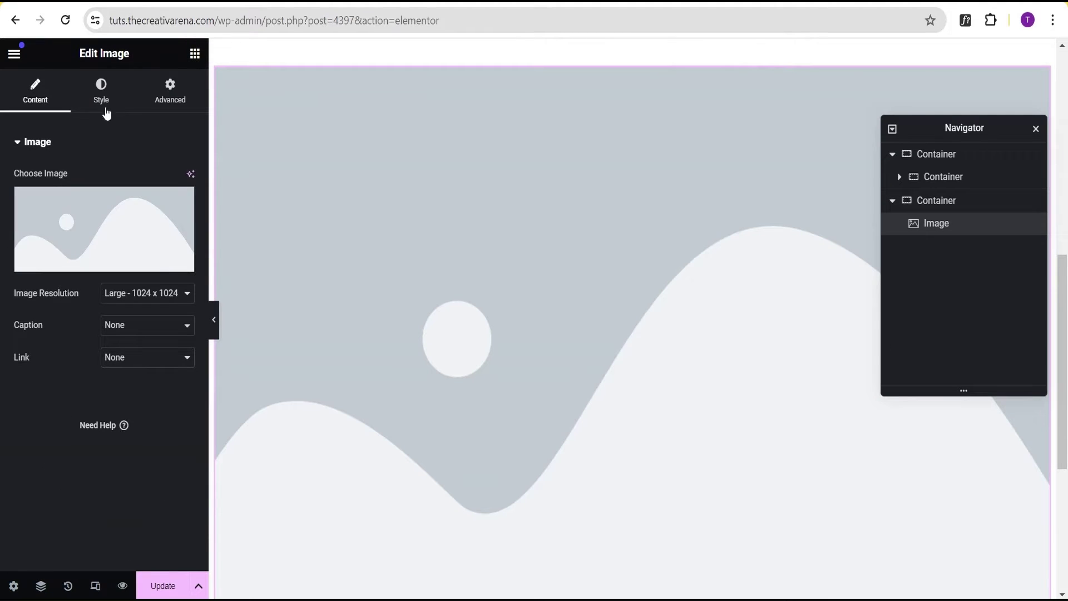
Set the image's width to 300 px, its height to 400 px and its object fit to Cover.
left_click(106, 92)
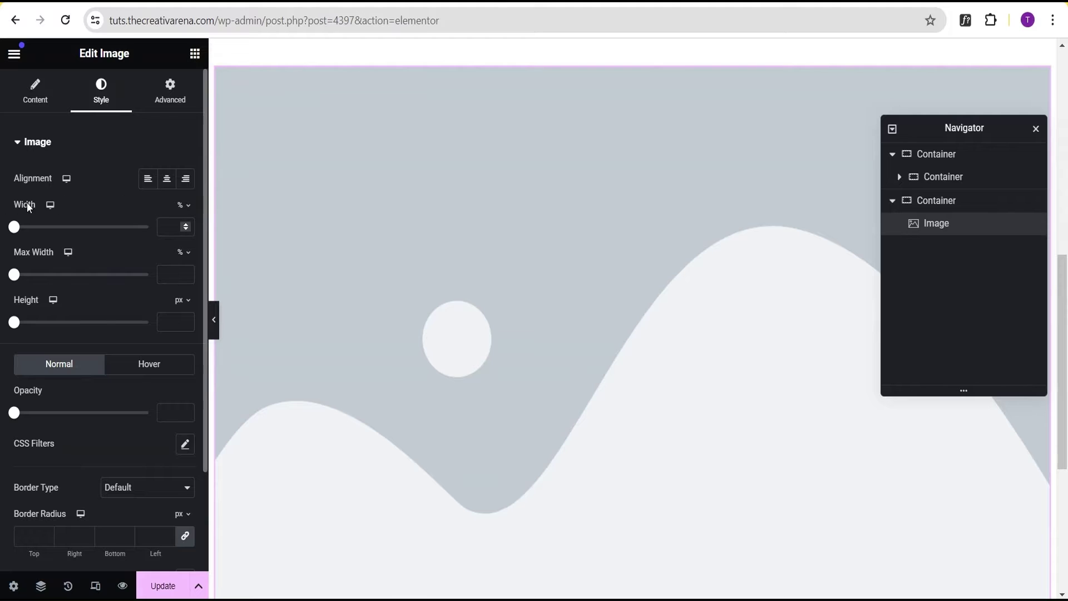
left_click(184, 206)
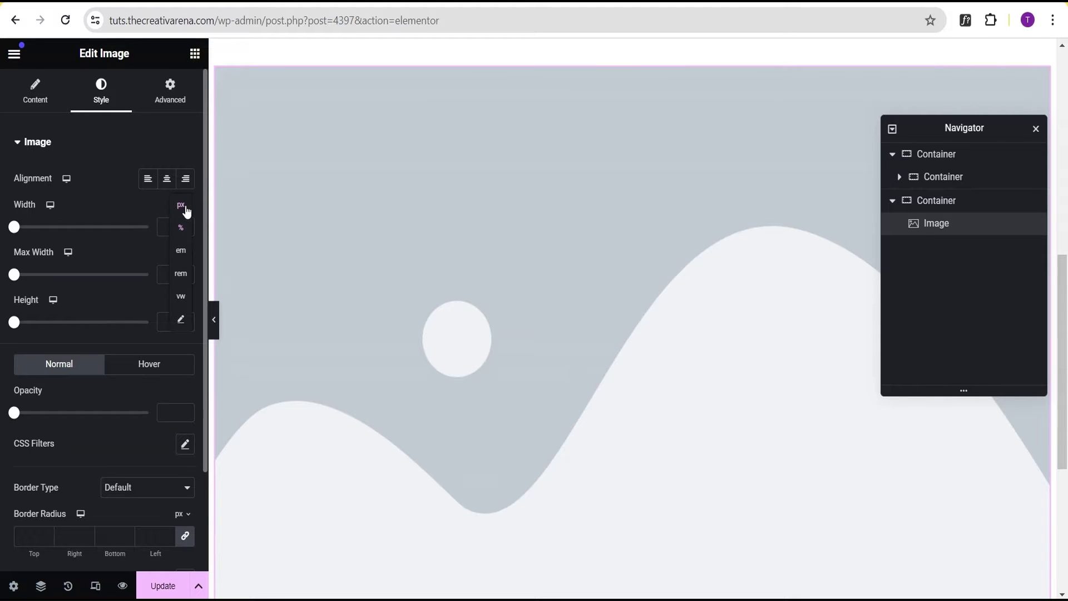
left_click(181, 211)
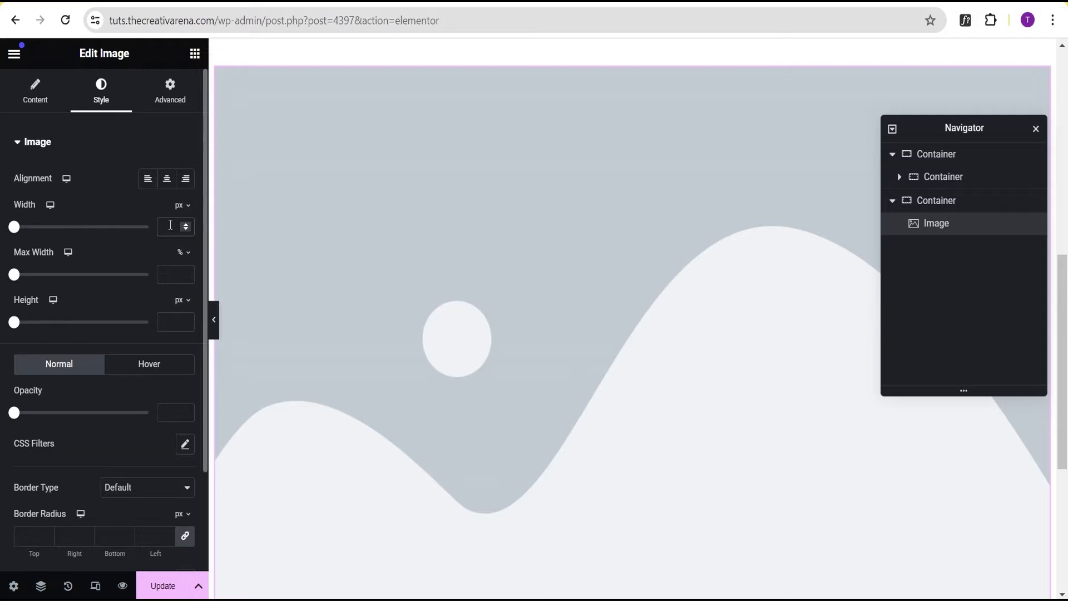
type("300")
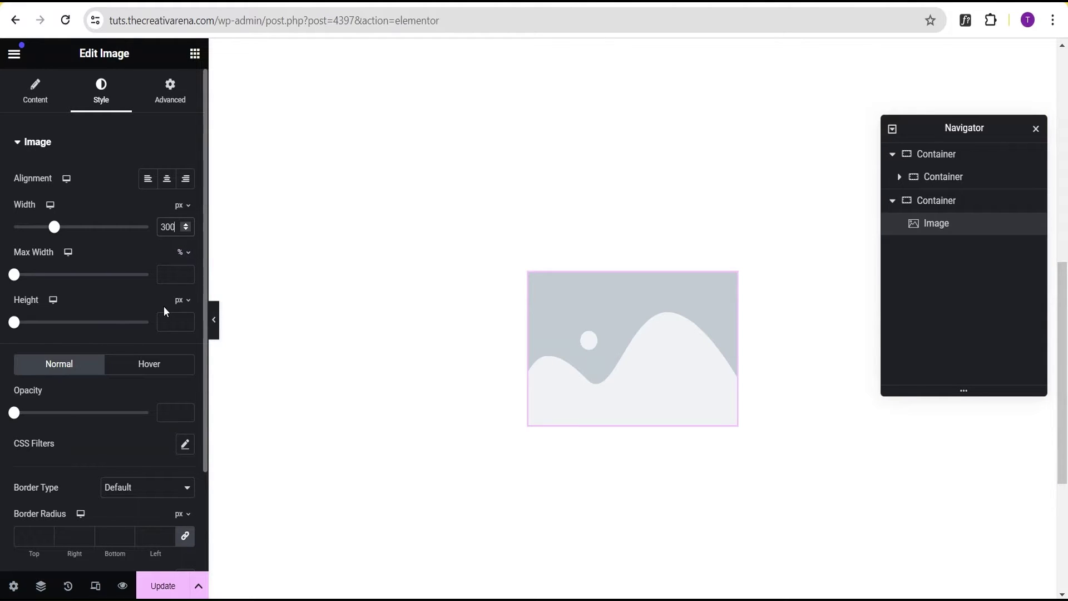
left_click(168, 323)
type("400")
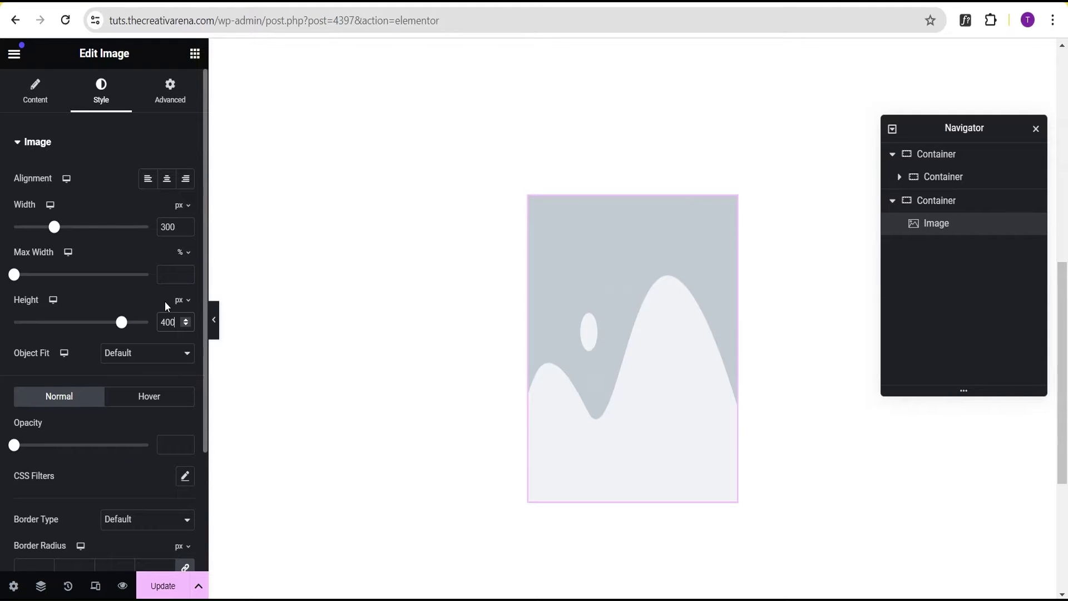
left_click(135, 361)
left_click(132, 392)
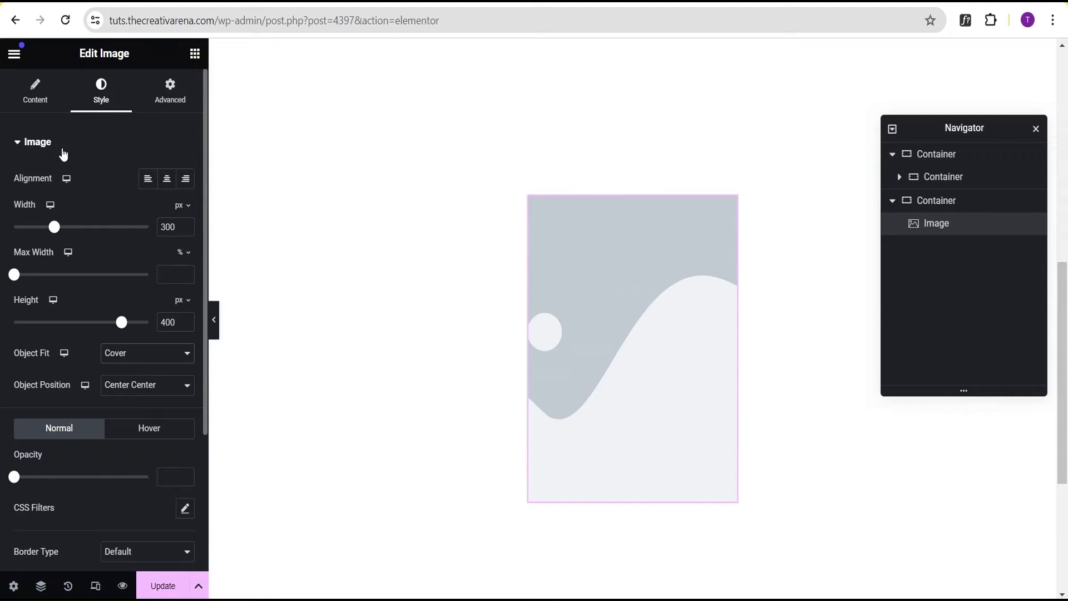
Replace the placeholder image with GetPaidStock.com-6596cd3966bf2.jpg, the picture of runners on black, from the media library.
left_click(30, 92)
left_click(90, 214)
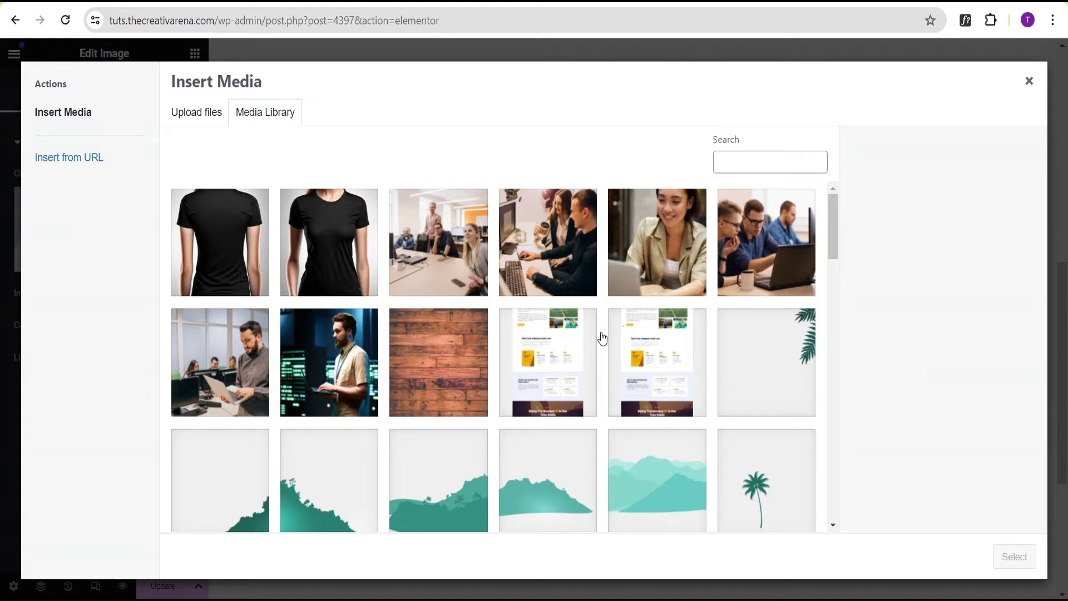
scroll(598, 336, "down", 4)
scroll(591, 337, "down", 10)
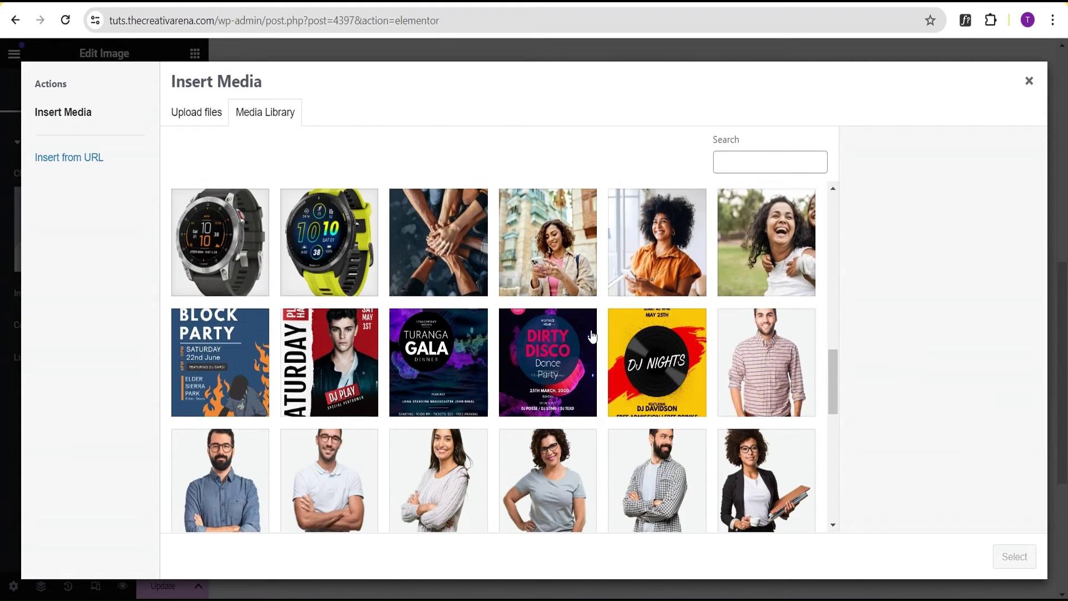
scroll(595, 335, "up", 3)
left_click(334, 295)
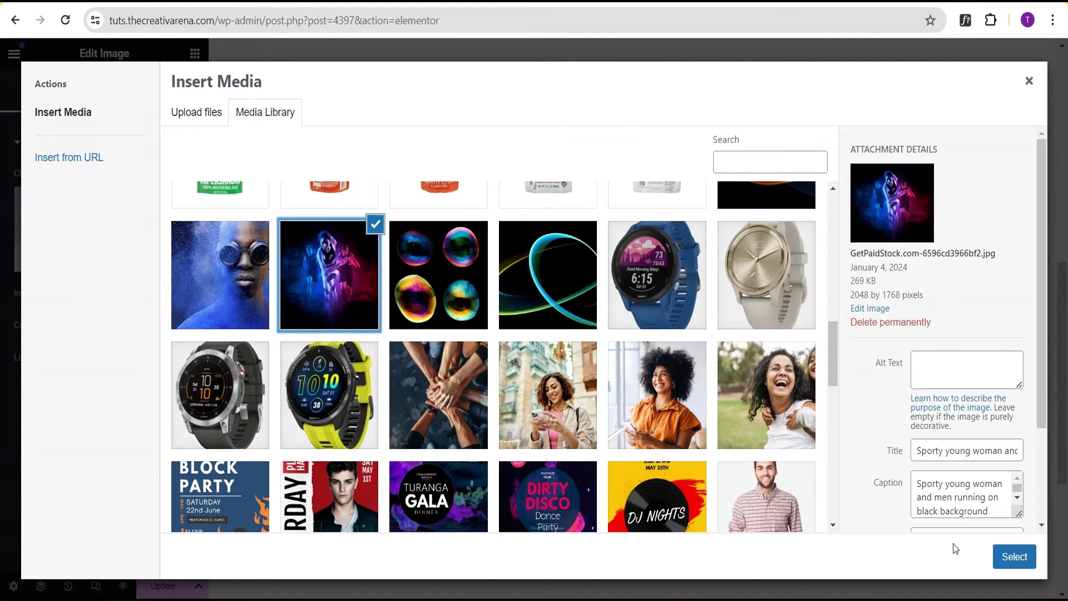
left_click(1012, 557)
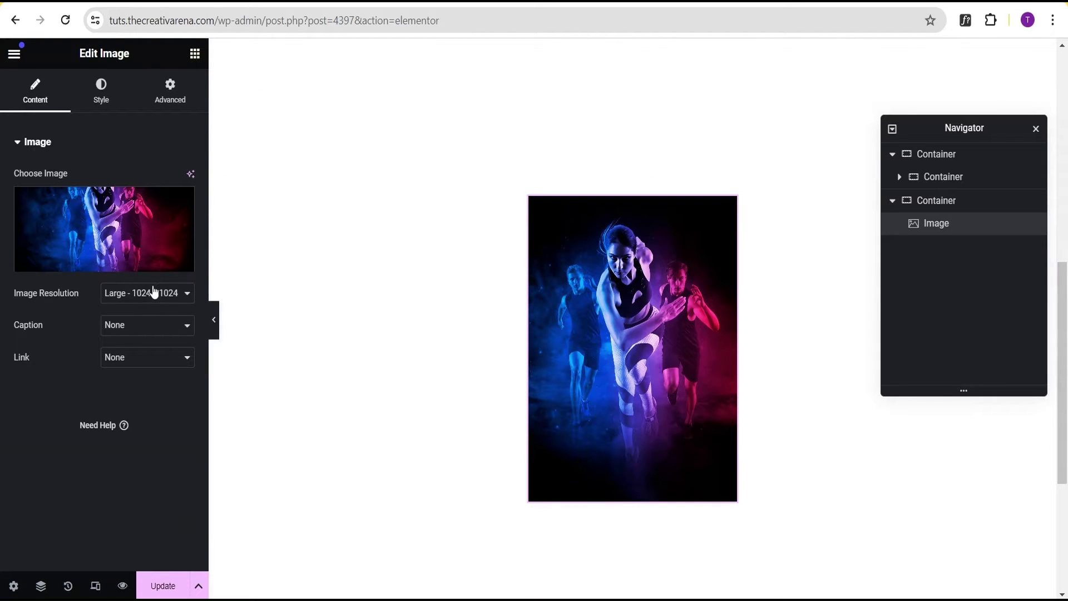
Add a box shadow to the image and make its color fully opaque red, rgba(249, 0, 0, 1).
left_click(106, 103)
scroll(108, 145, "down", 3)
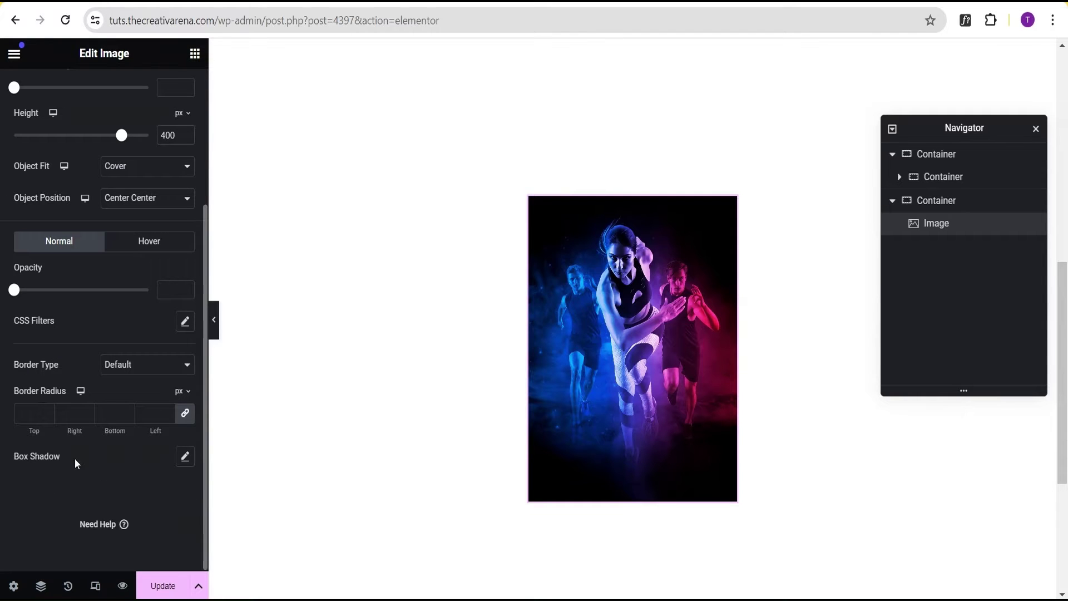
left_click(186, 465)
scroll(145, 468, "down", 2)
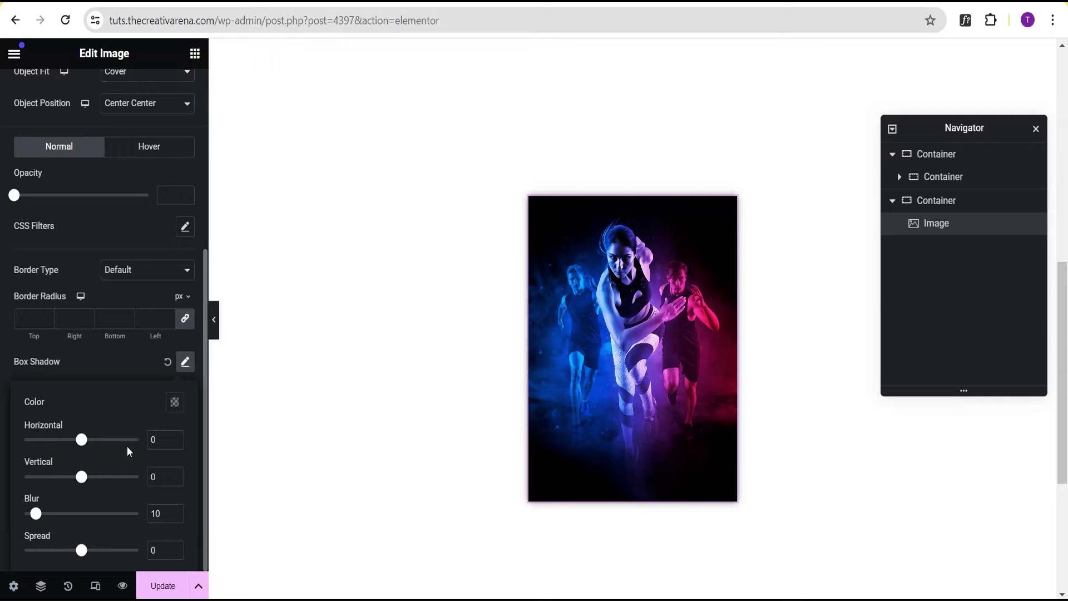
left_click(174, 402)
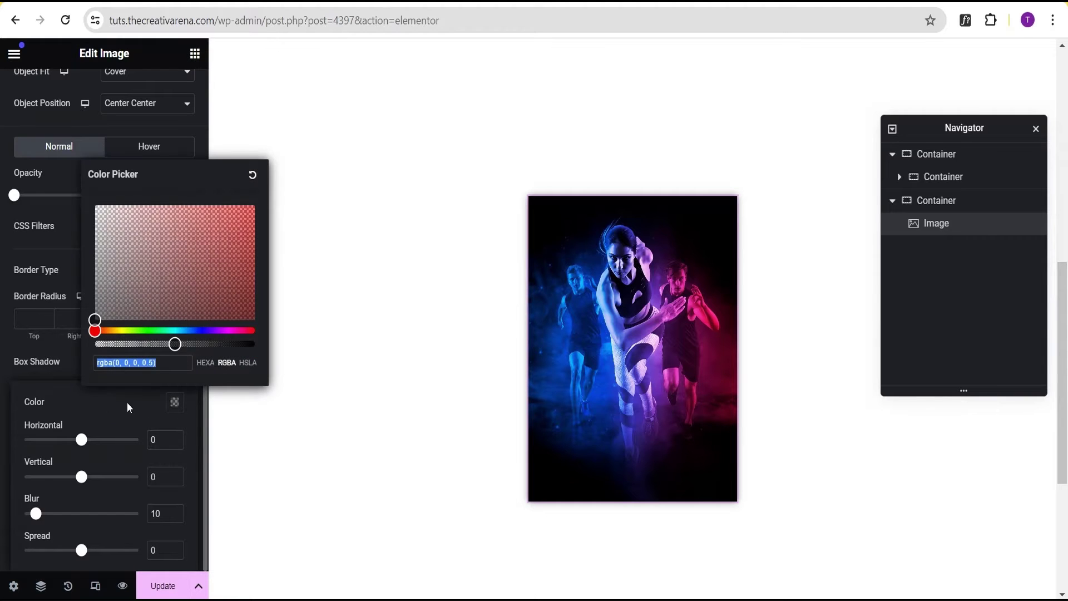
left_click_drag(175, 344, 271, 362)
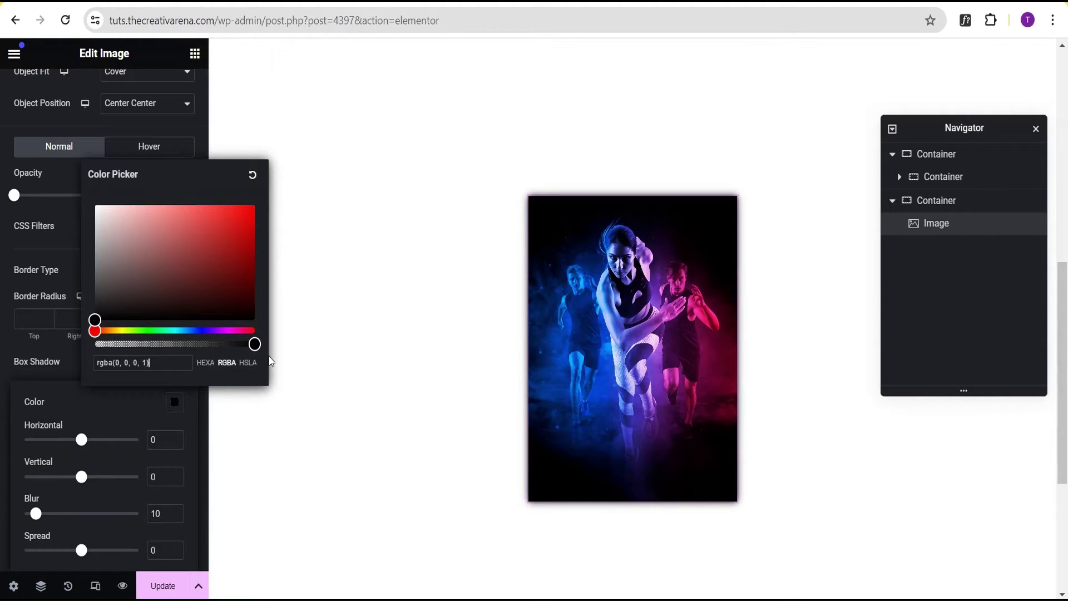
left_click_drag(95, 320, 255, 208)
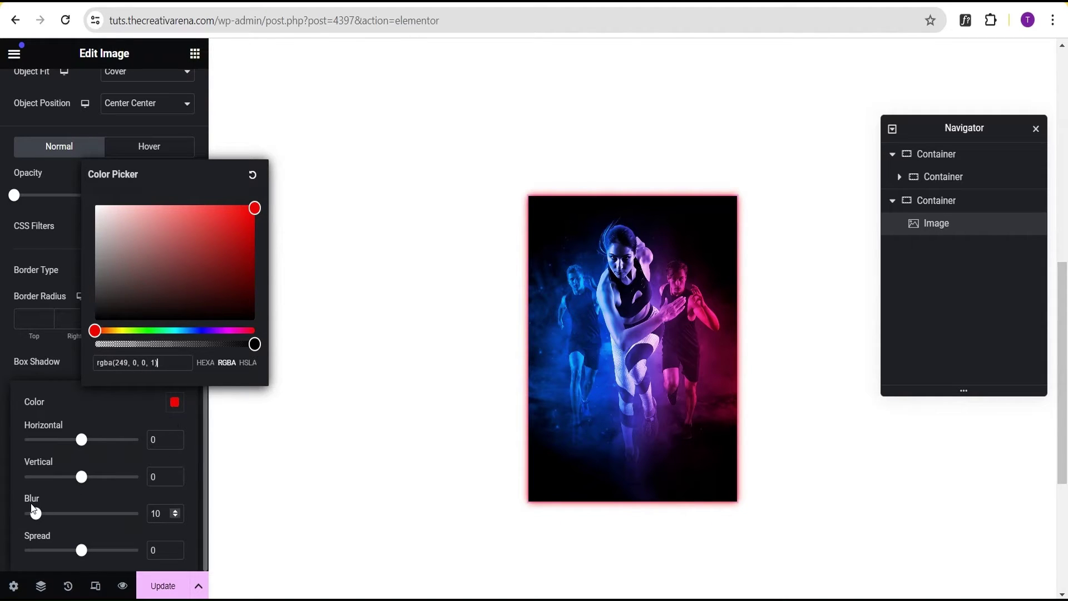
Set the image shadow's blur to 0 and its horizontal and vertical offsets to 30, and preview the result.
double_click(156, 513)
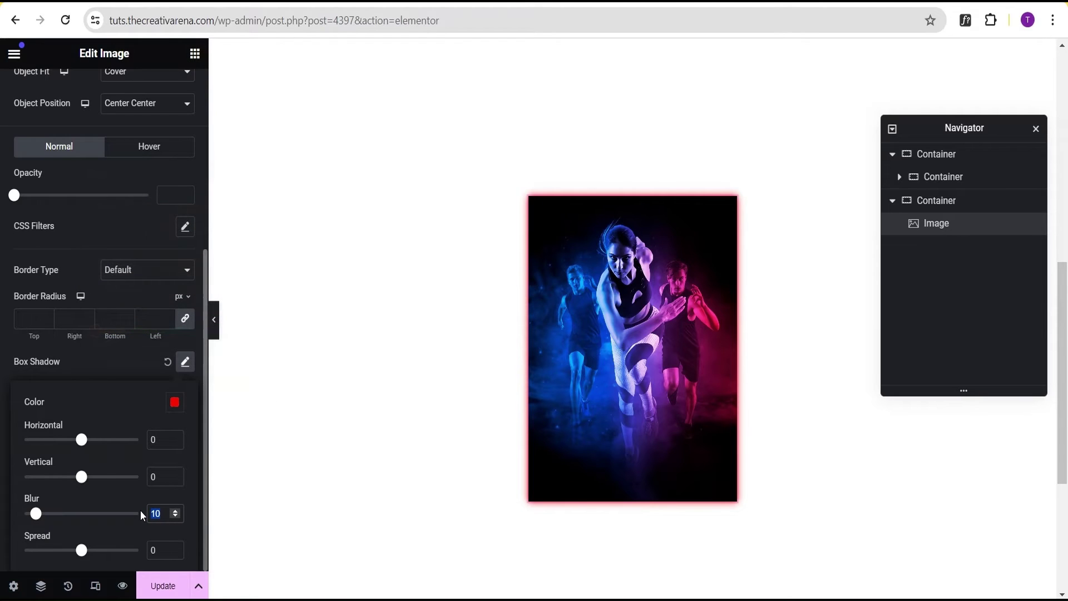
type("0")
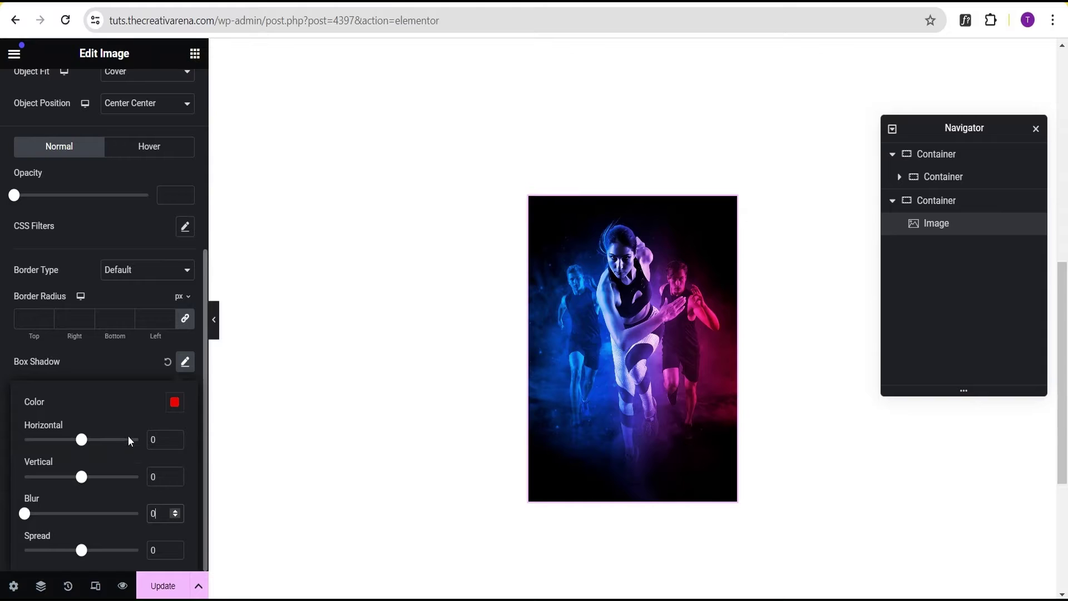
left_click(151, 440)
type("30")
left_click(153, 476)
type("30")
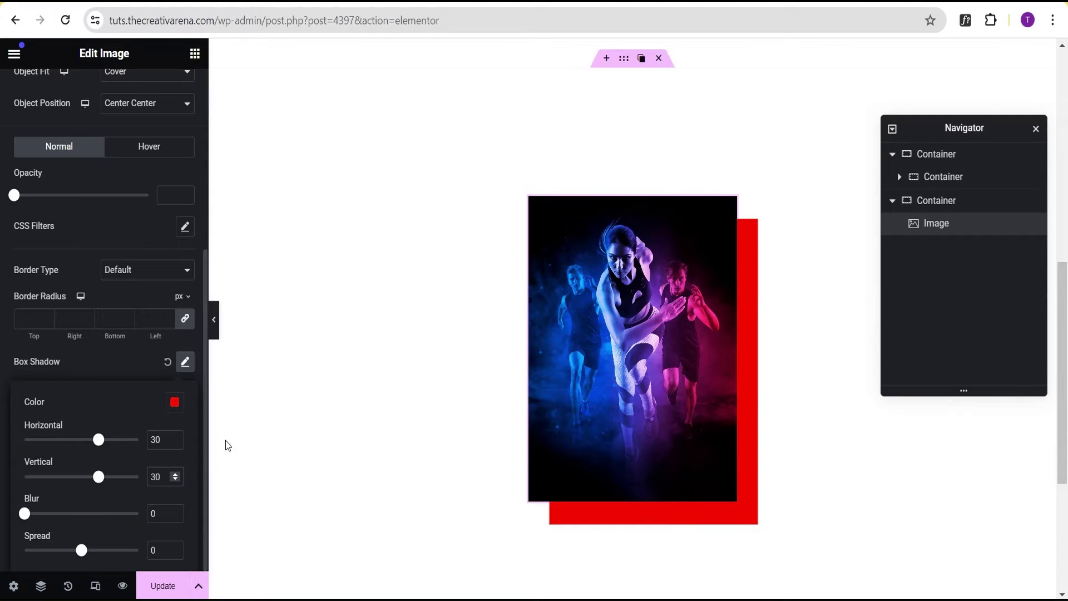
left_click(214, 331)
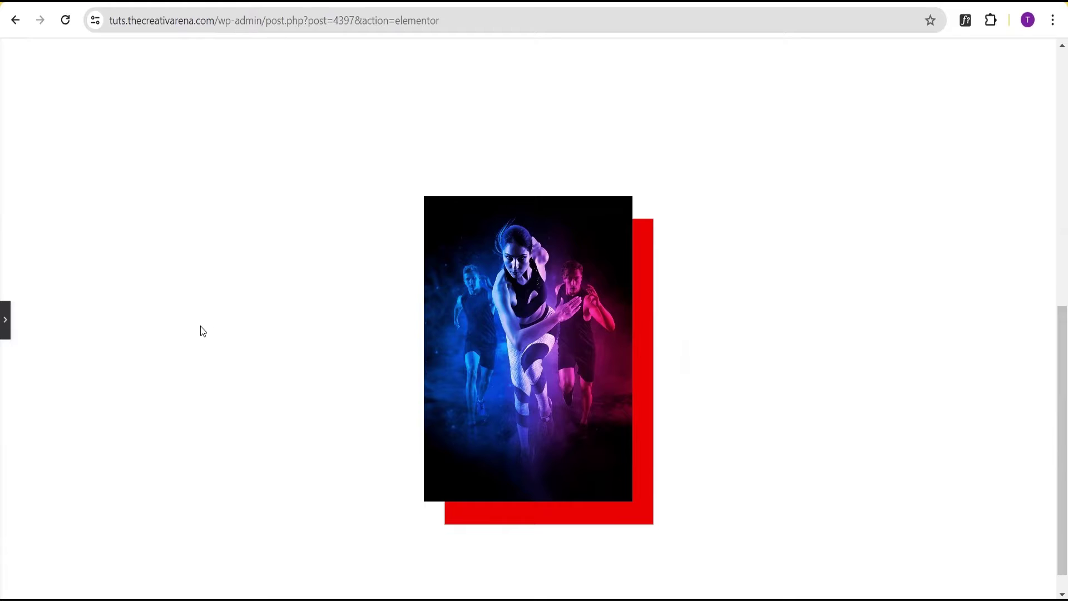
left_click(5, 323)
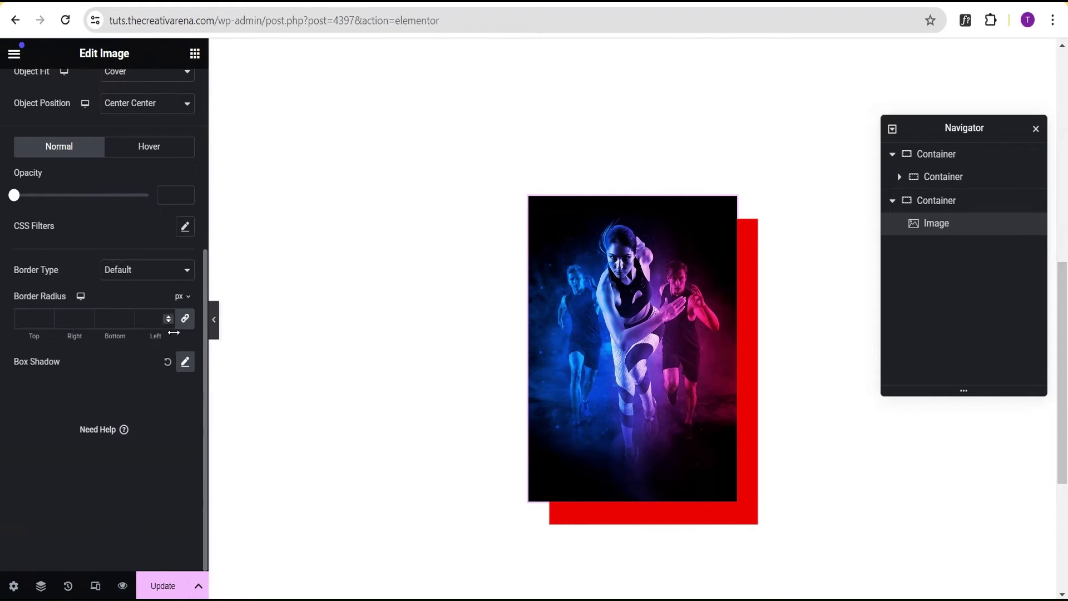
Unlink the image's border radius values, set Left and Right to 30 px, and preview the rounded corners.
left_click(185, 319)
scroll(185, 318, "up", 2)
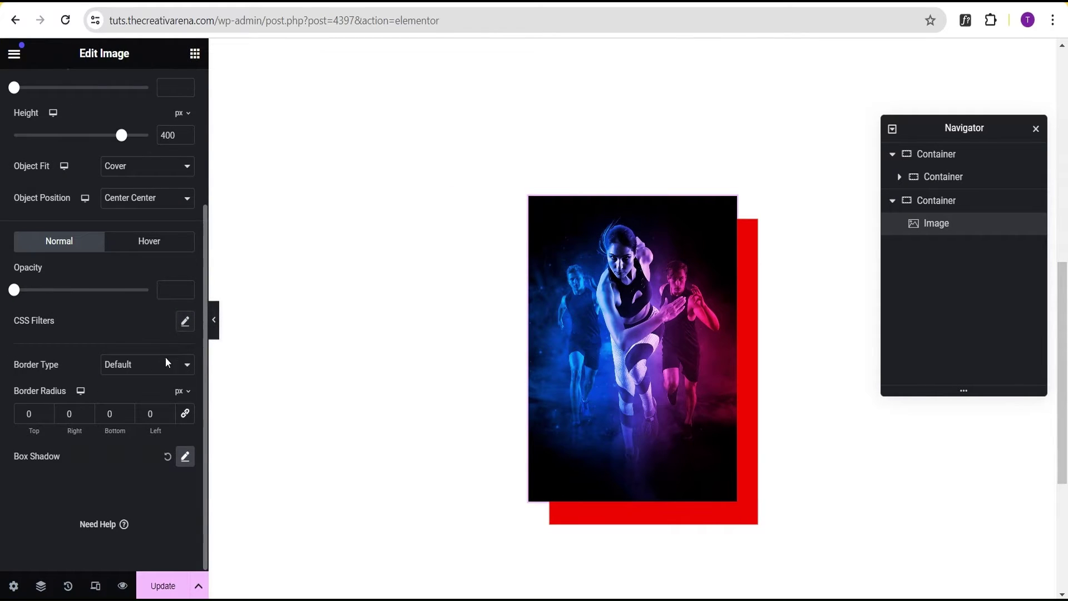
left_click(146, 415)
type("30")
left_click(69, 412)
type("30")
left_click(213, 320)
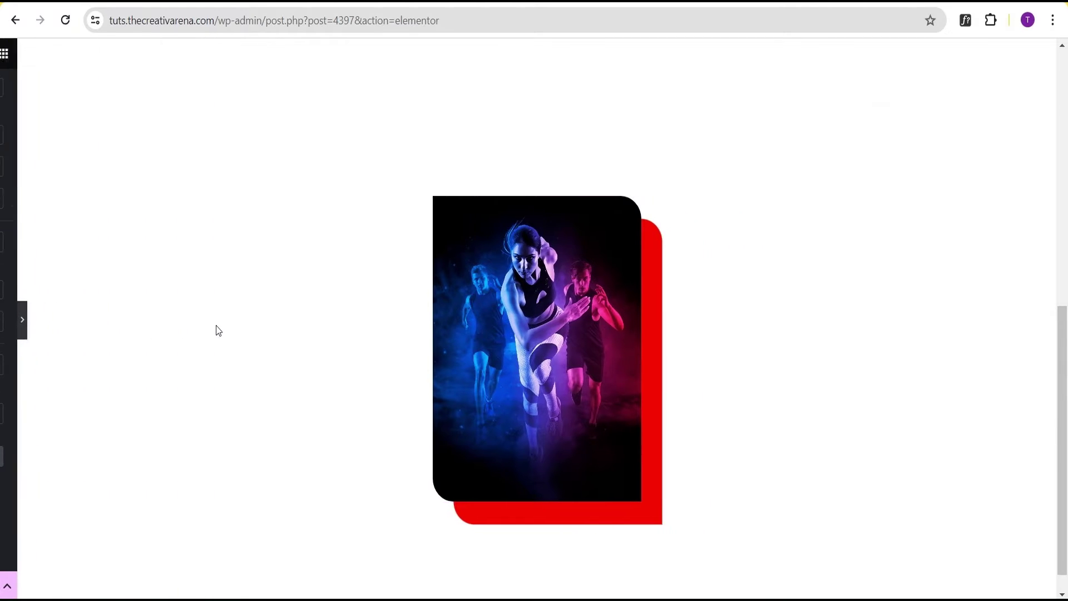
left_click(7, 322)
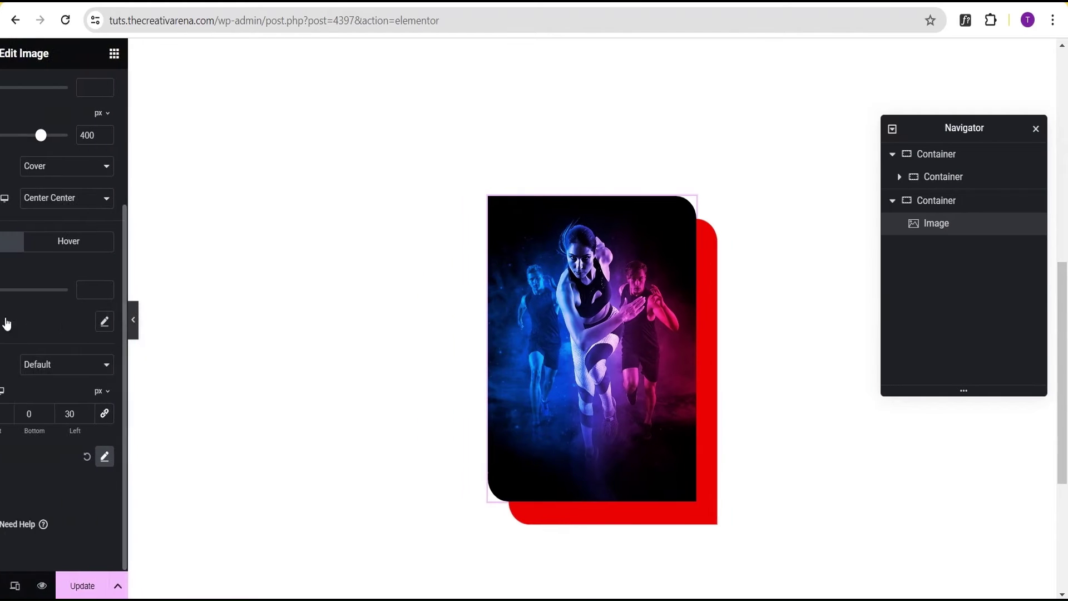
Change the image shadow's horizontal and vertical offsets to -30 and preview the result.
left_click(186, 456)
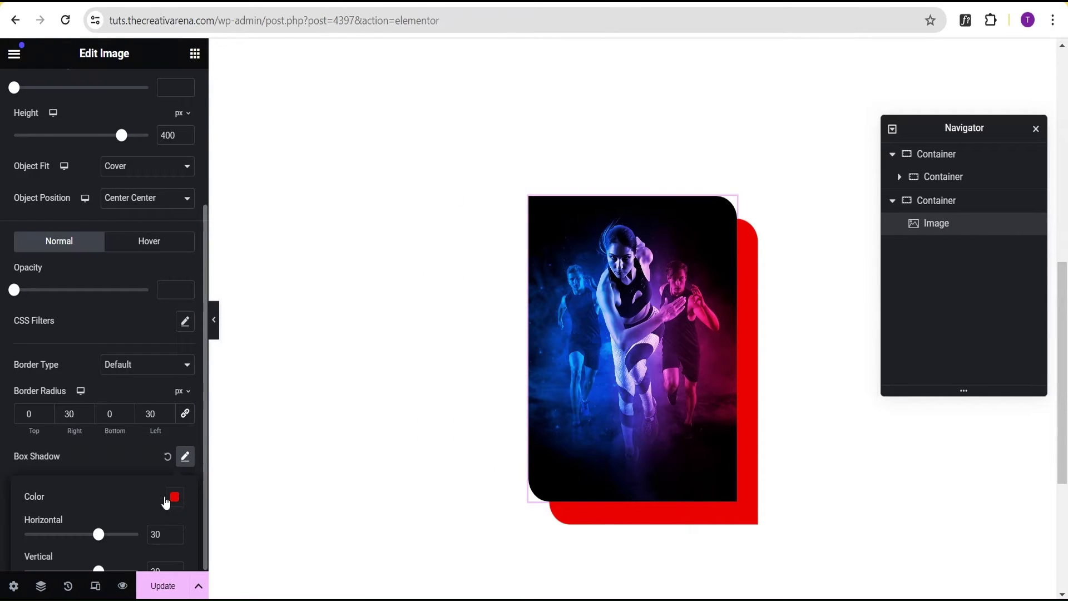
left_click(152, 531)
type("-")
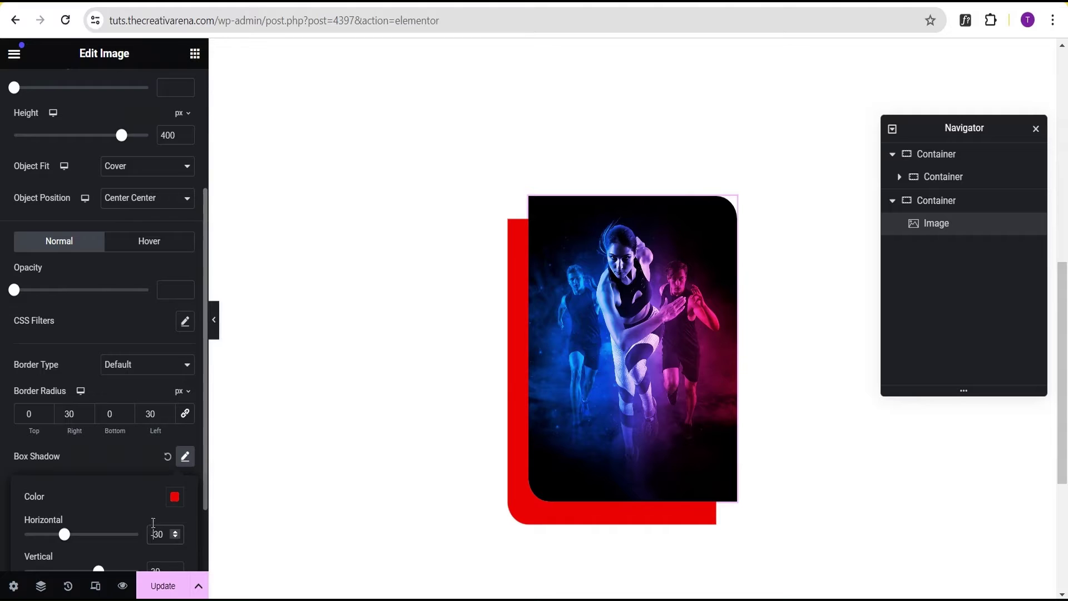
scroll(153, 528, "down", 2)
left_click(154, 476)
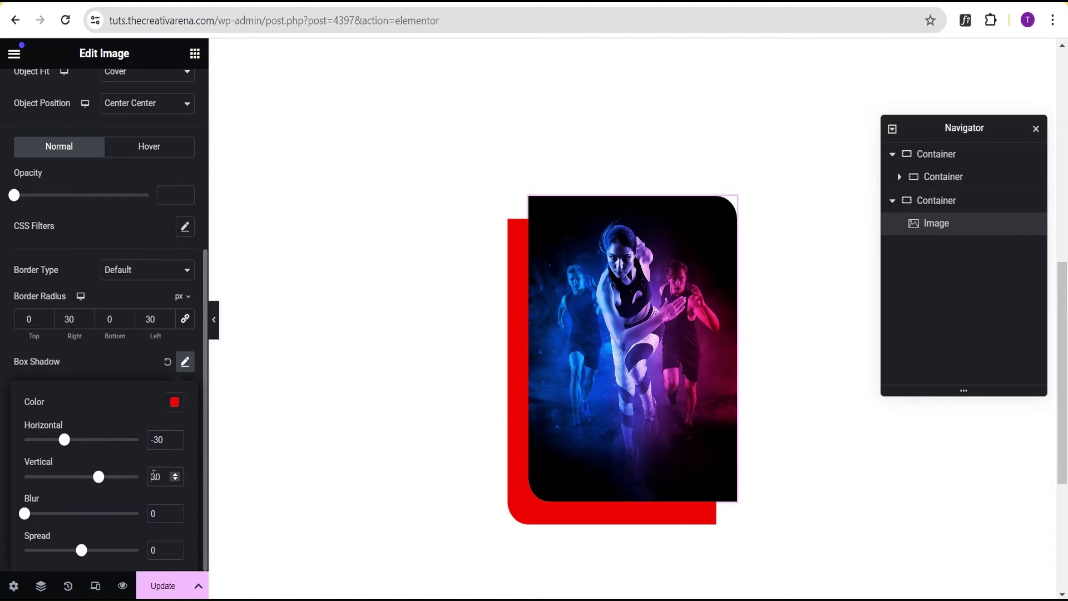
type("-")
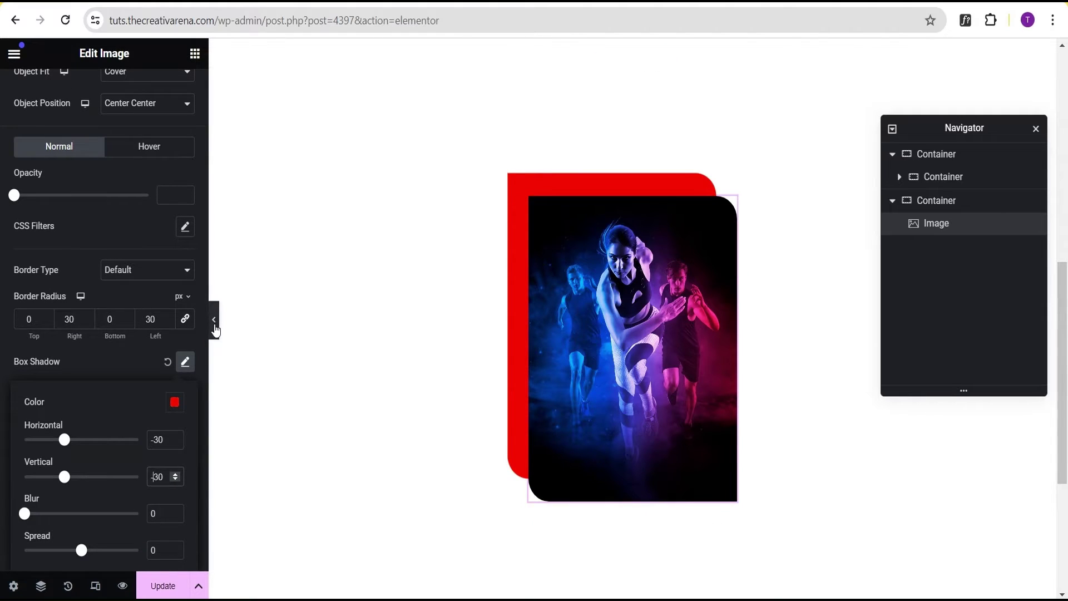
left_click(214, 328)
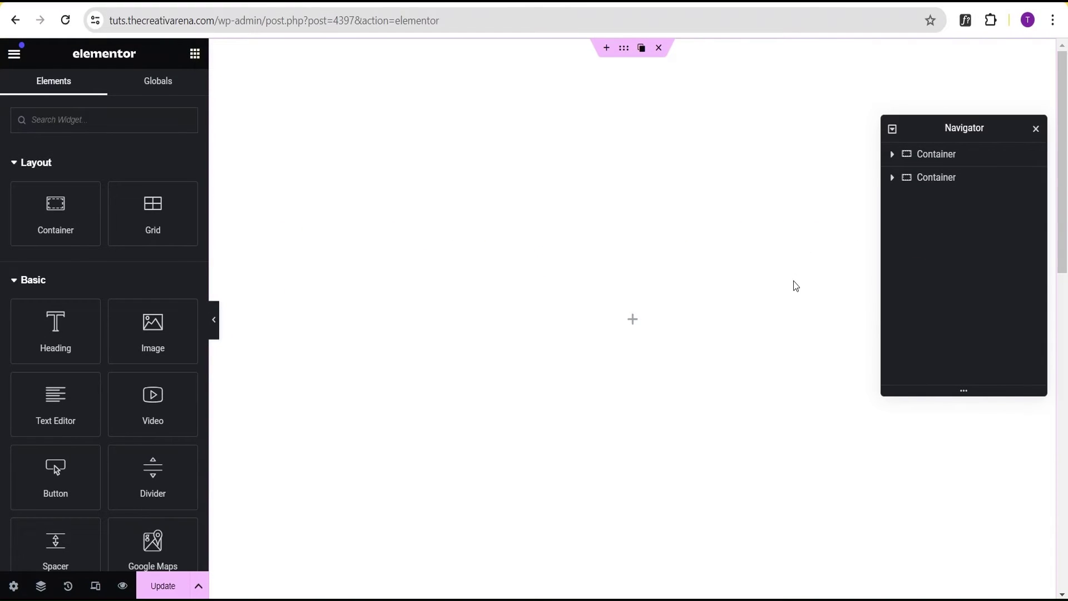
Add a container inside the empty first container and make it full width, 400 px wide with a 500 px minimum height.
left_click_drag(53, 206, 614, 318)
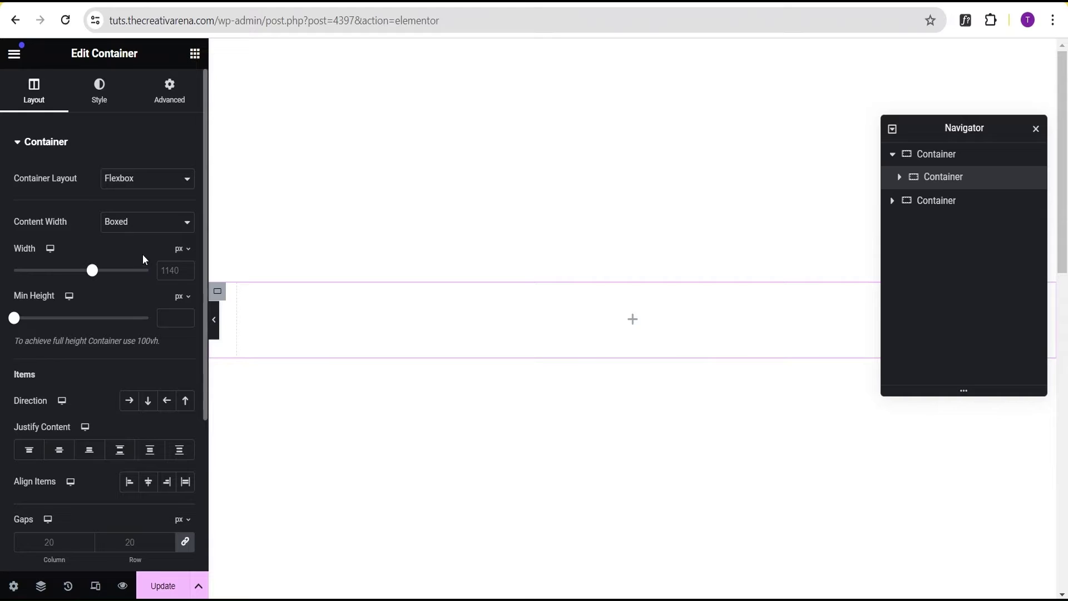
left_click(124, 229)
left_click(126, 250)
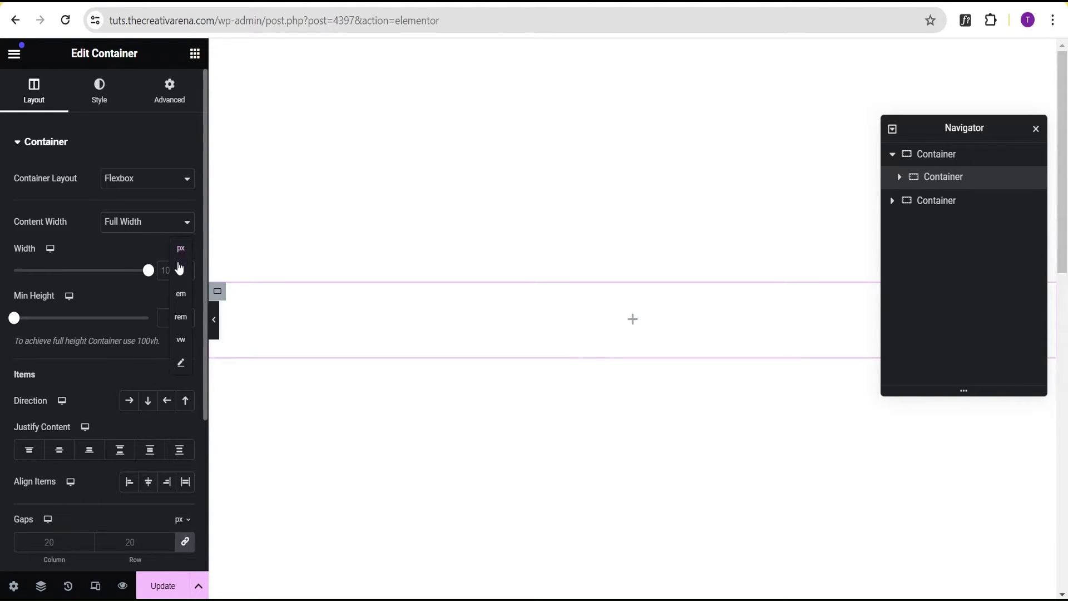
left_click(182, 257)
left_click(171, 272)
type("400")
left_click(167, 316)
type("500")
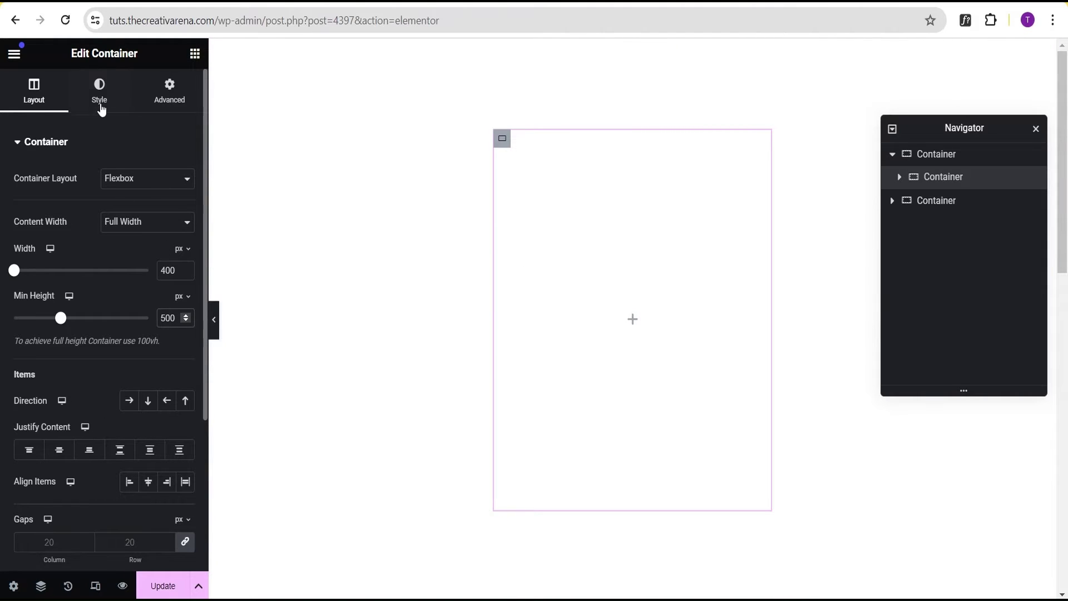
Give the inner container a classic background using the Kalnazfd Football Training webpage screenshot from the media library.
left_click(100, 103)
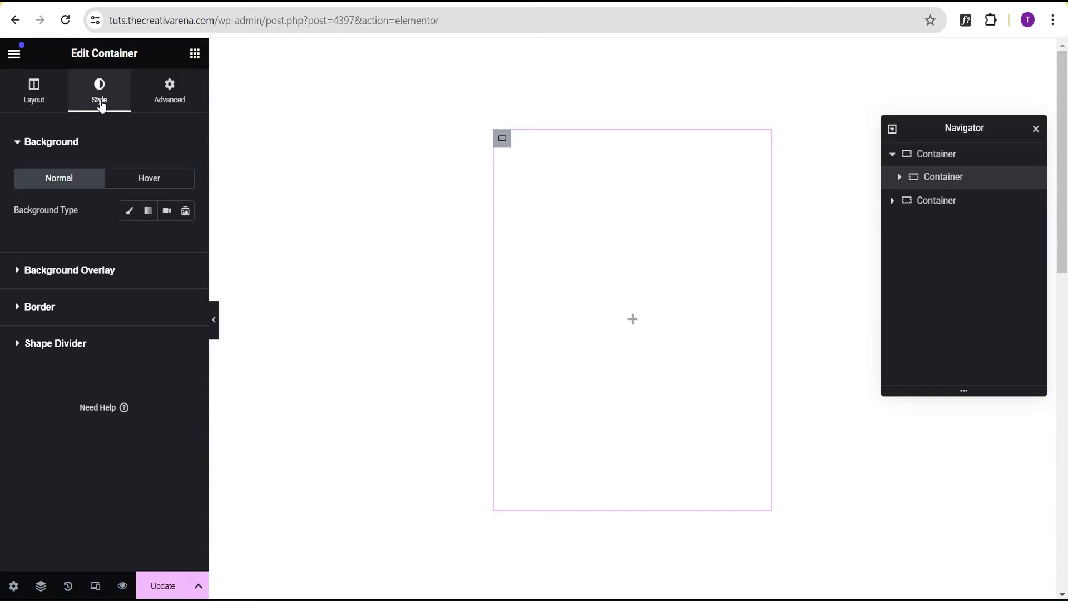
left_click(130, 212)
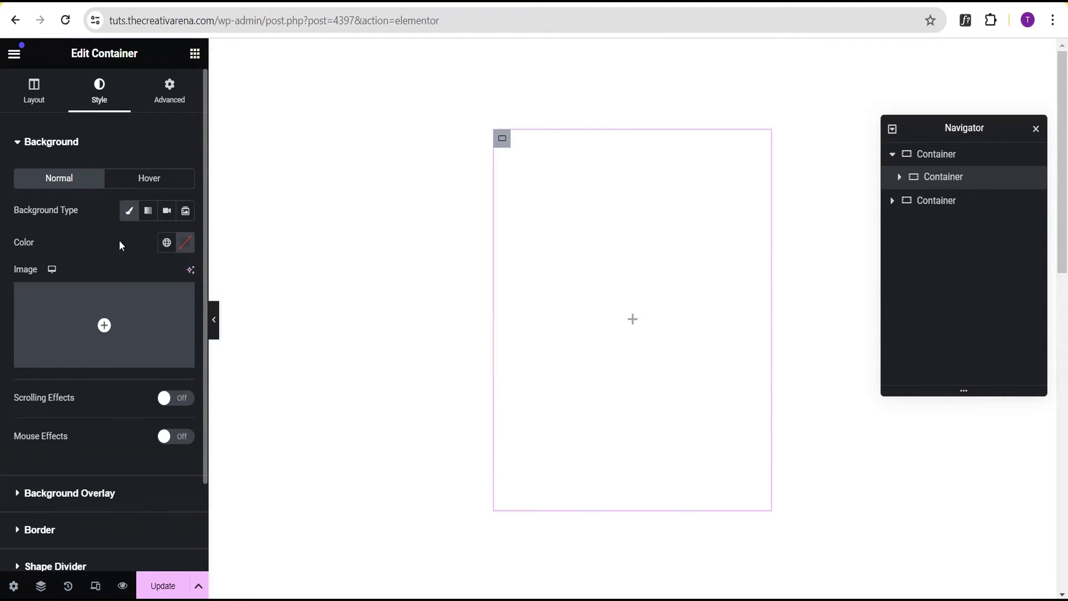
left_click(123, 324)
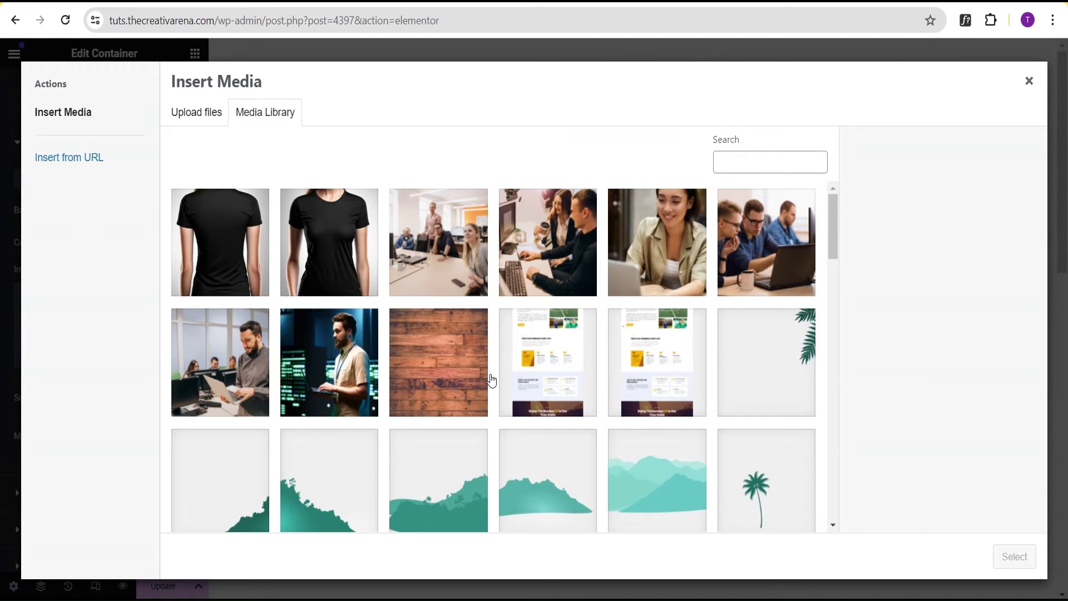
left_click(554, 377)
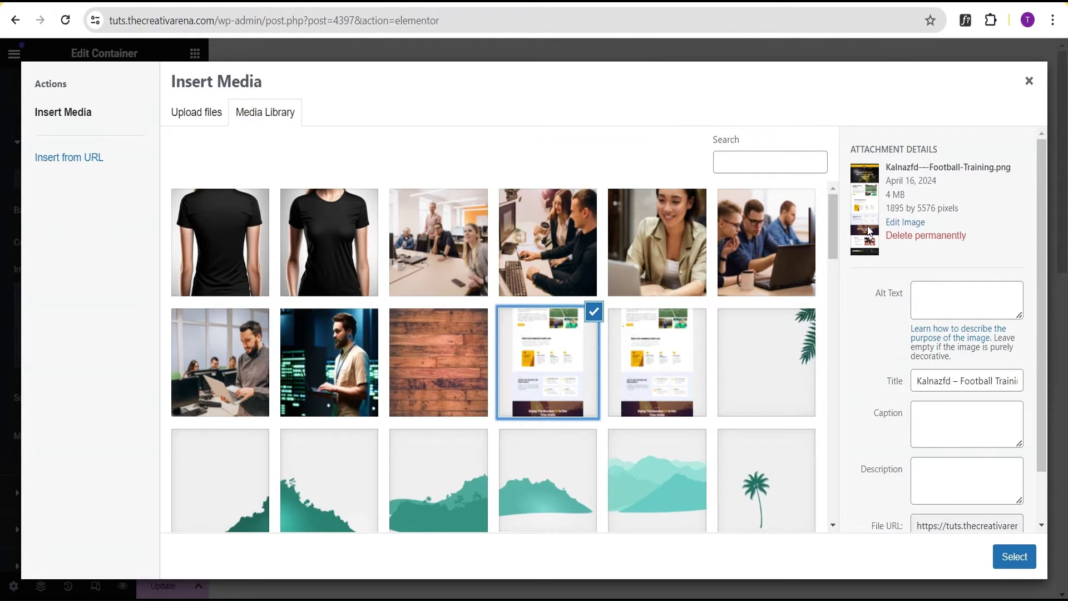
left_click(1013, 556)
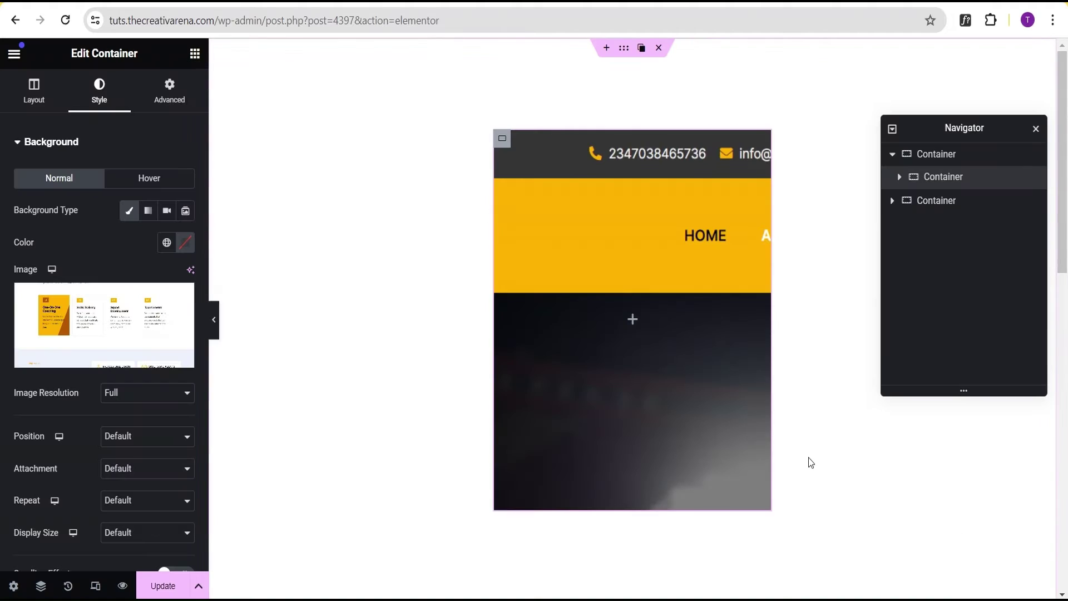
Set the background image's position to Top Center, repeat to No-repeat and display size to Cover.
scroll(115, 379, "down", 1)
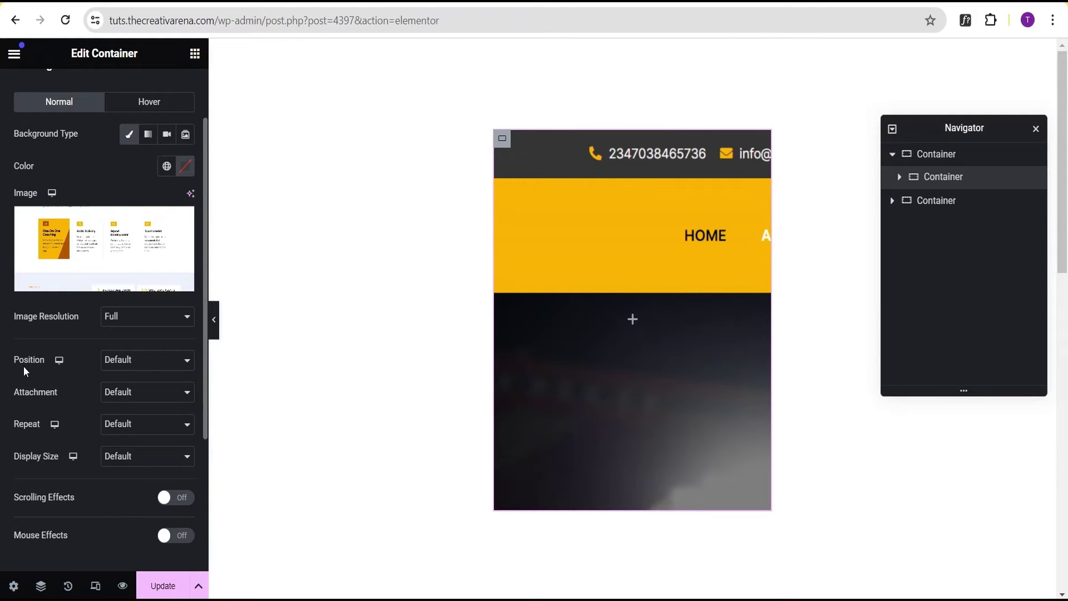
left_click(140, 363)
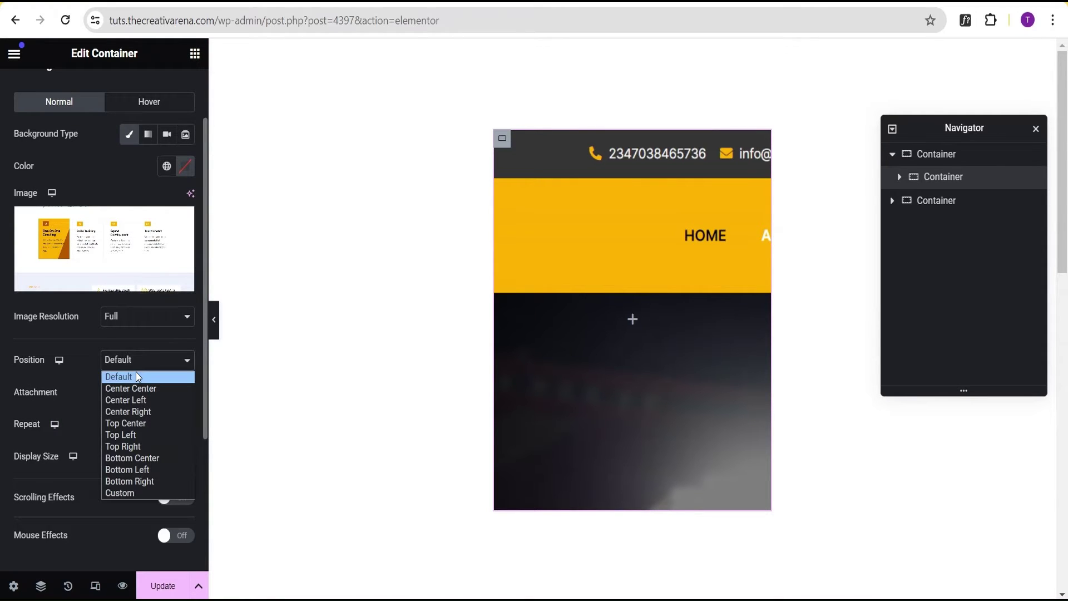
left_click(131, 425)
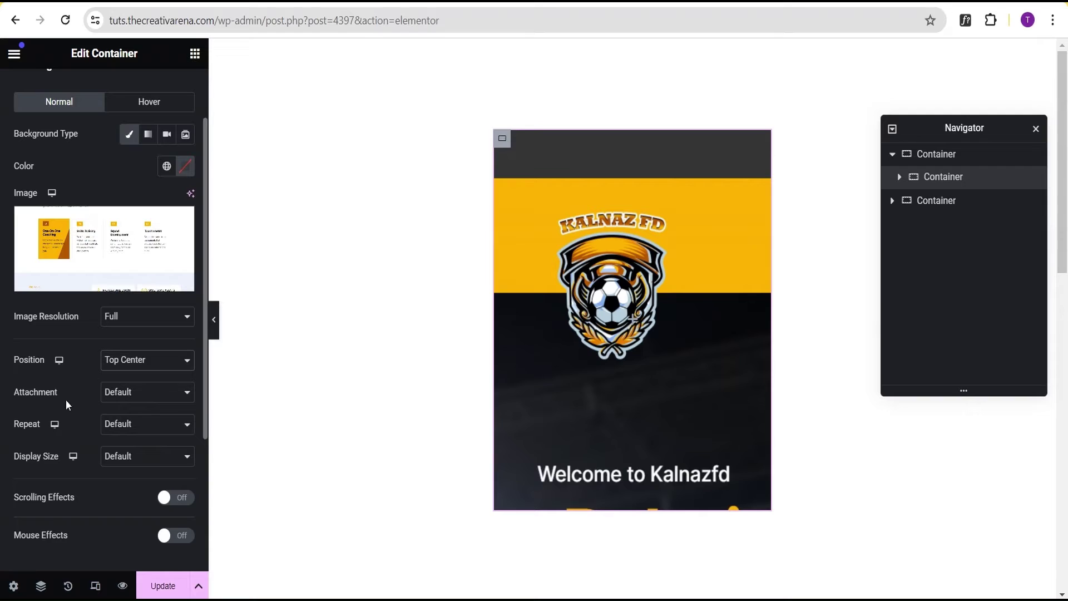
left_click(128, 430)
left_click(134, 452)
left_click(133, 460)
left_click(132, 496)
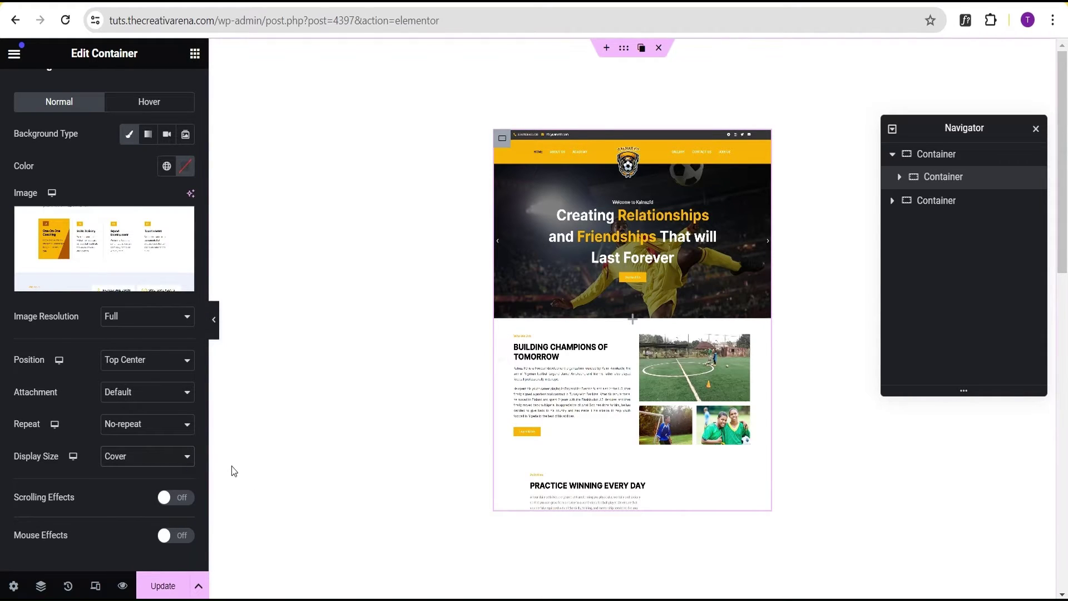
Set a classic background for the container's hover state using the same Kalnazfd Football Training image.
scroll(128, 417, "up", 2)
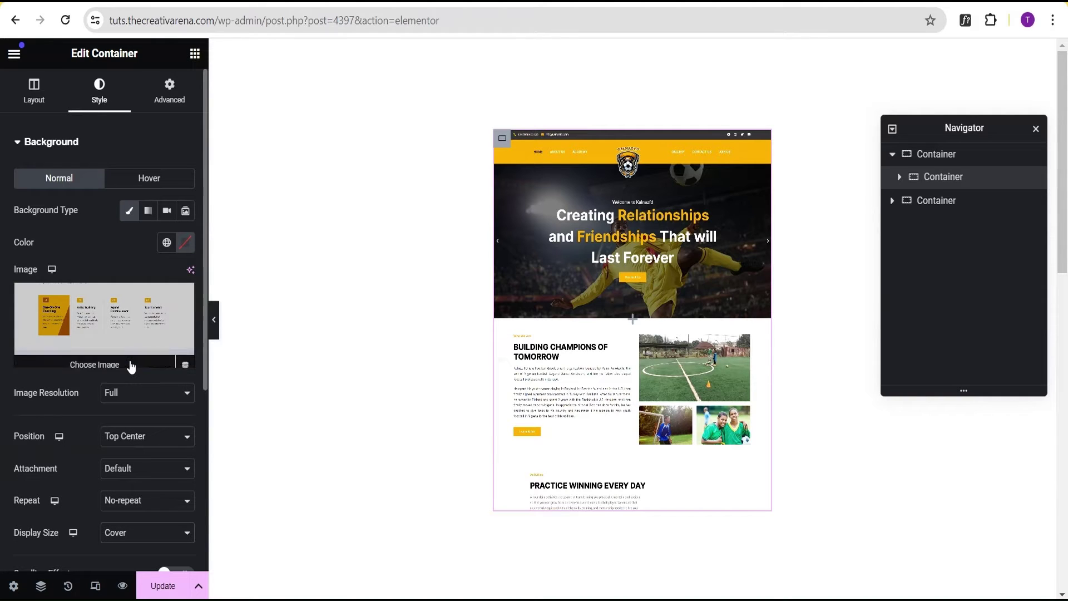
left_click(147, 180)
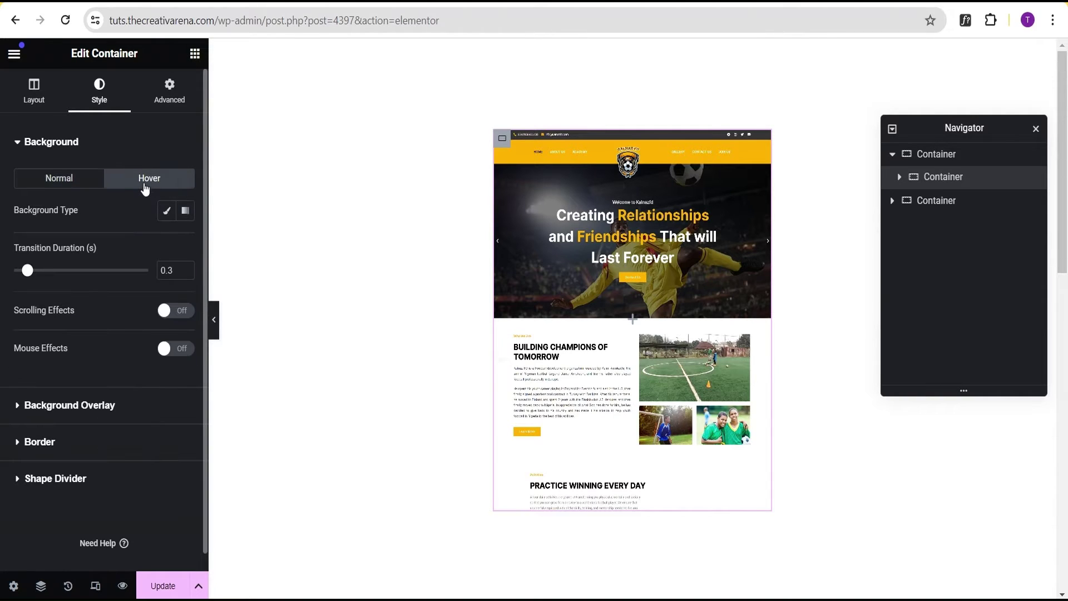
left_click(165, 211)
left_click(120, 329)
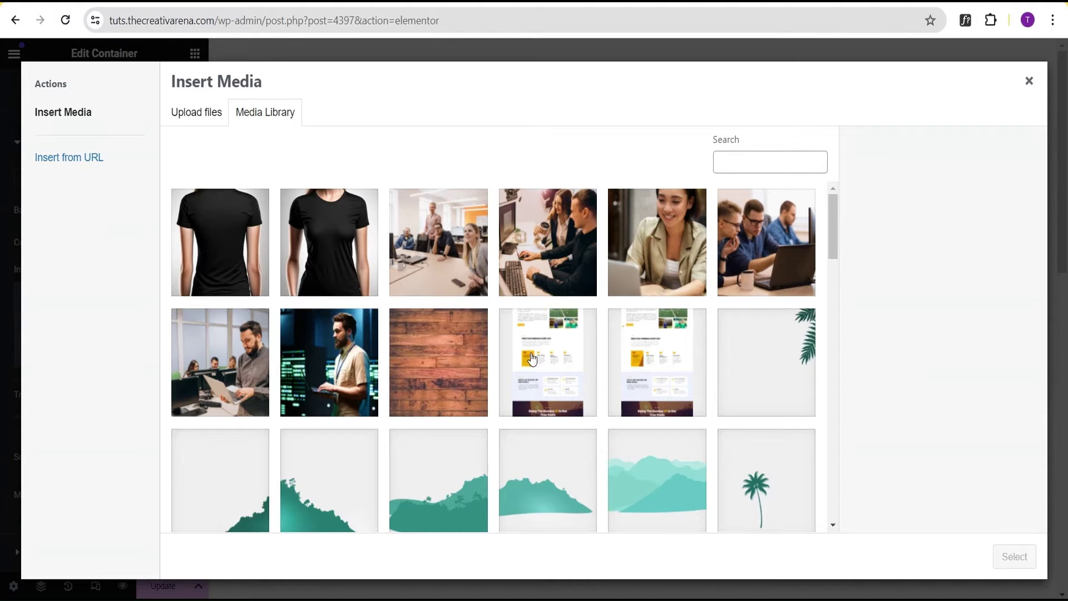
left_click(547, 359)
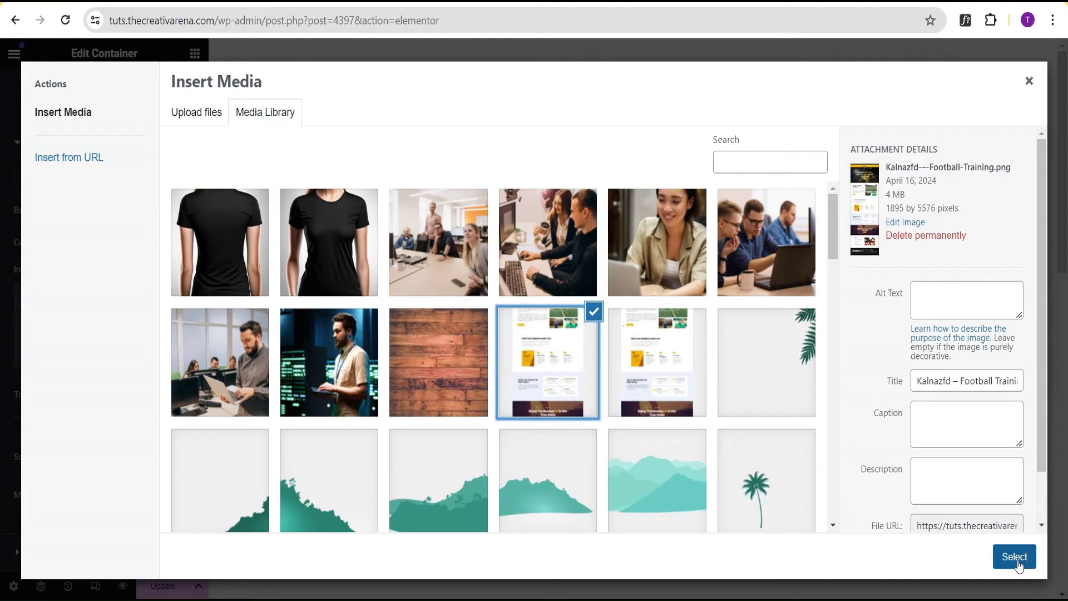
left_click(1016, 559)
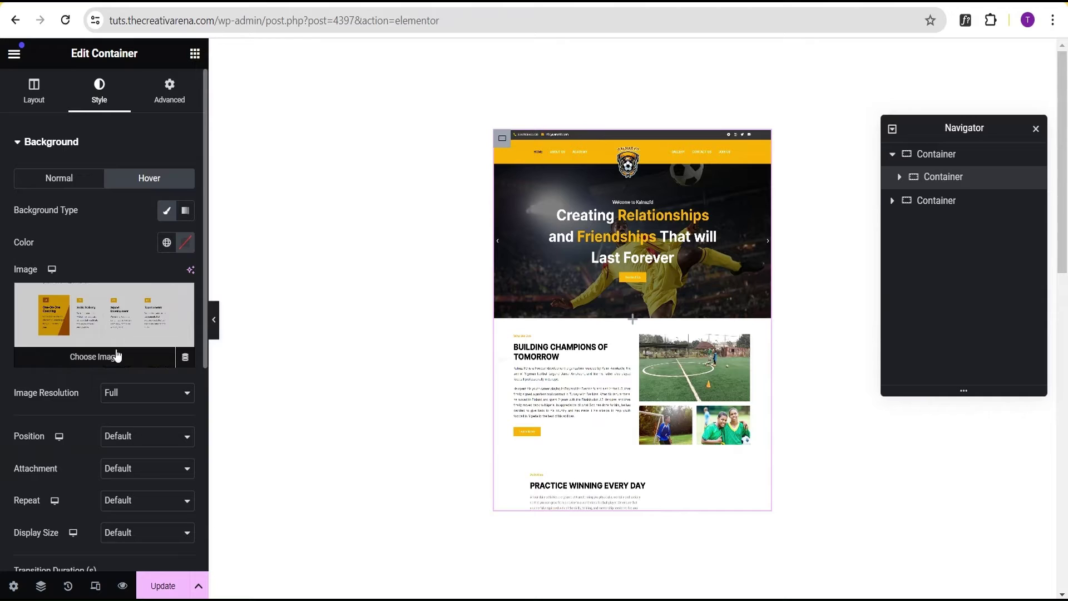
Set the hover background image's position to Bottom Center, repeat to No-repeat and display size to Cover.
left_click(128, 440)
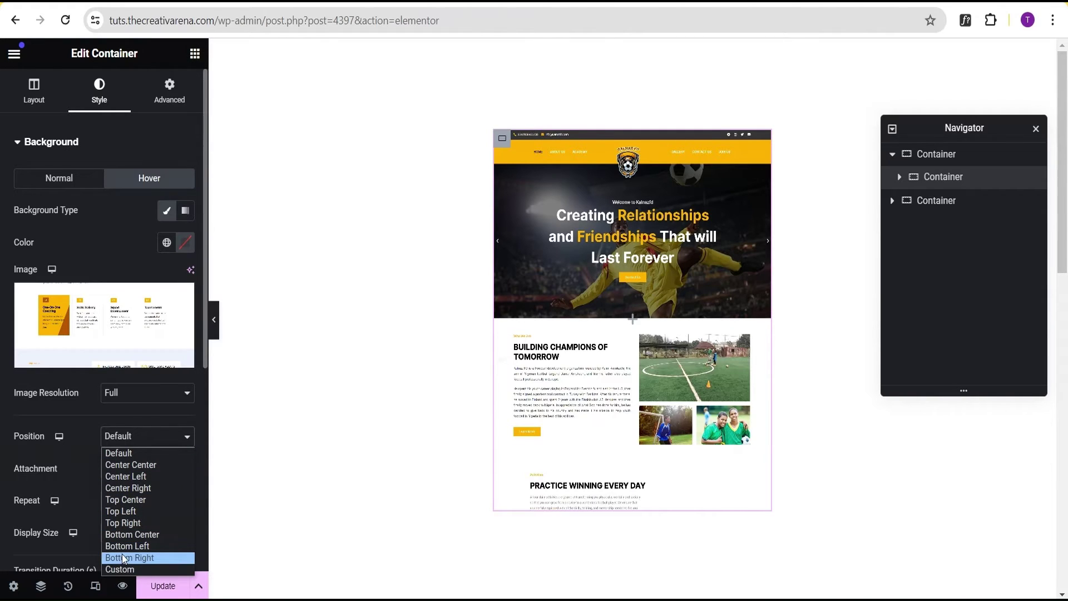
left_click(127, 536)
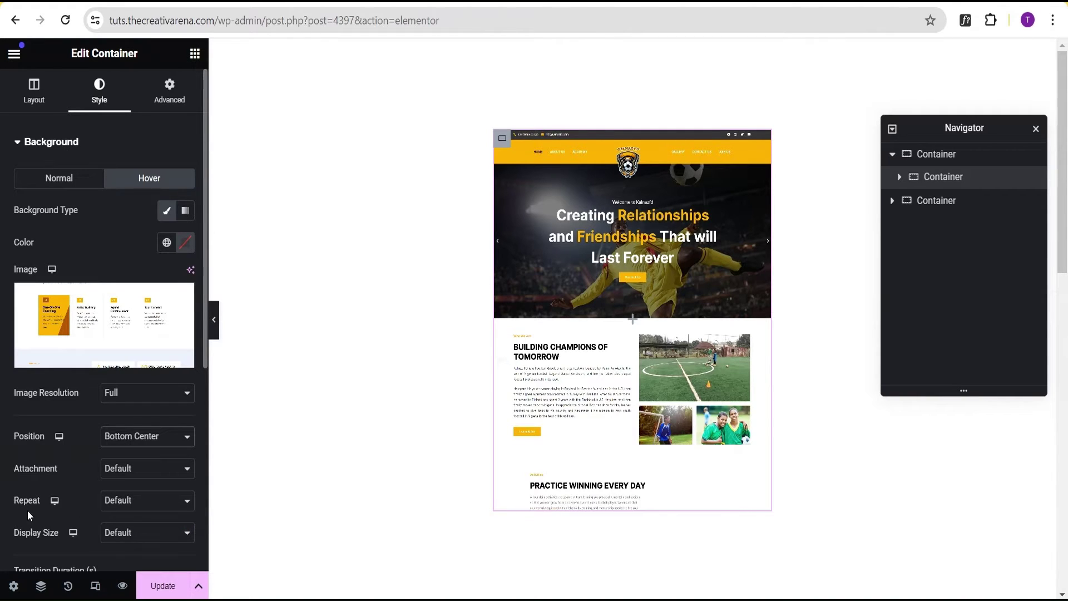
left_click(135, 505)
left_click(132, 526)
scroll(108, 532, "down", 3)
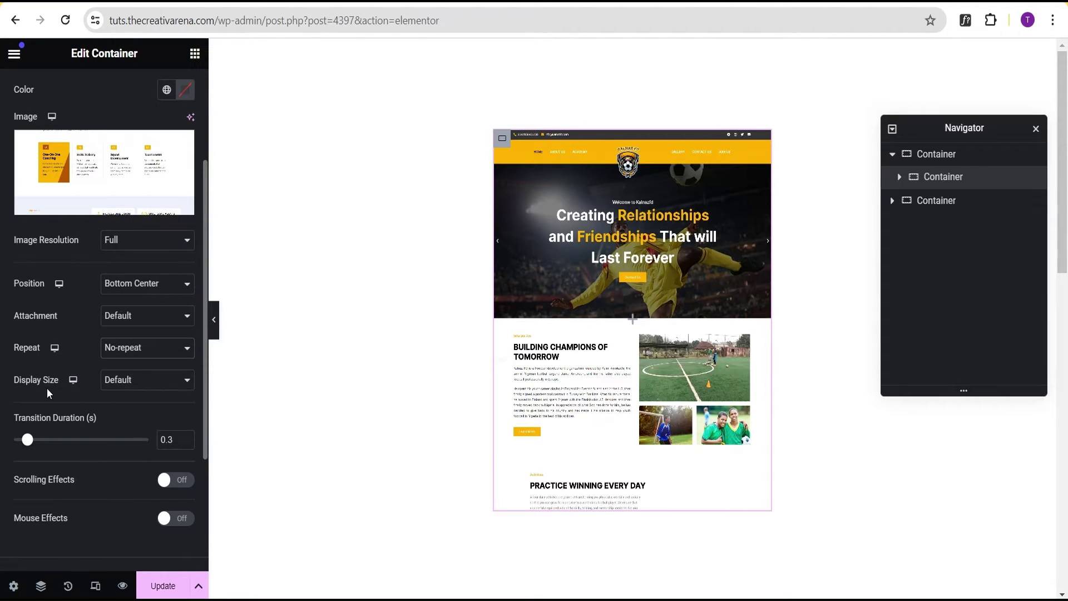
left_click(126, 384)
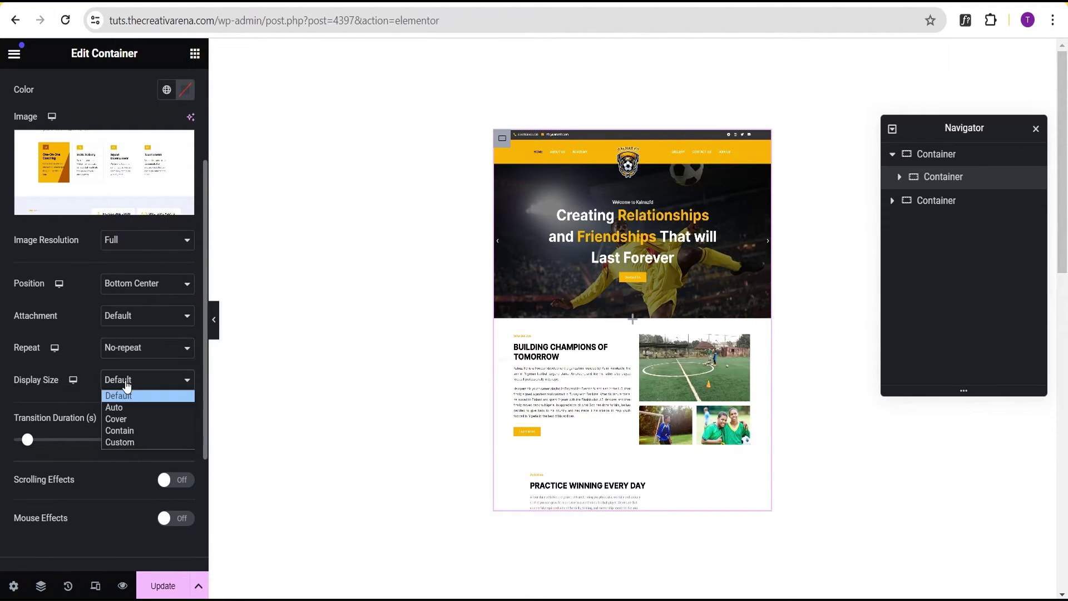
left_click(126, 420)
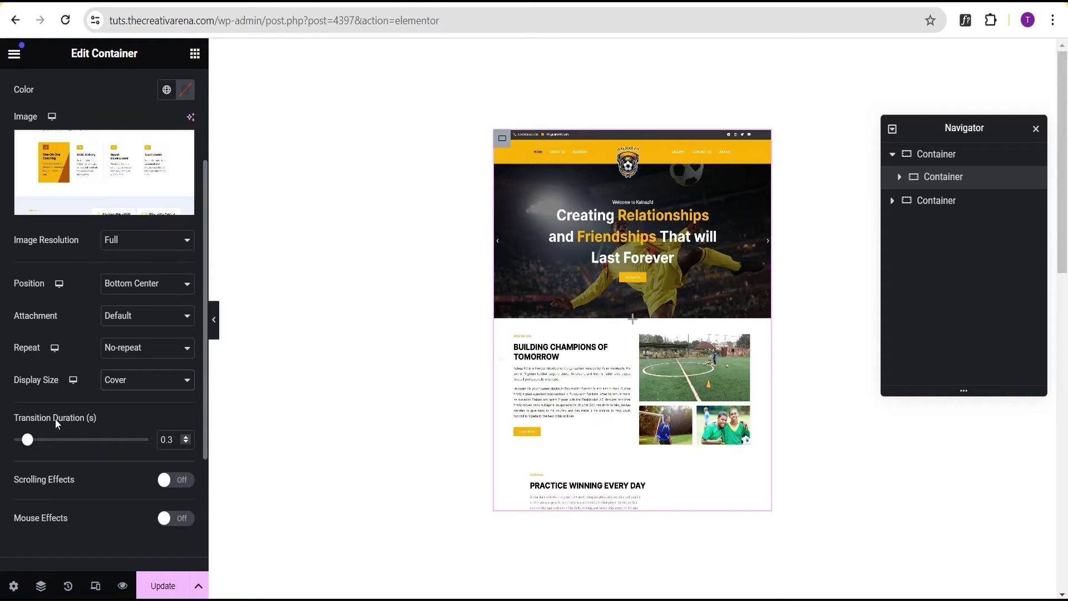
Set the hover background's transition duration to 5 seconds and preview the scrolling effect on the container.
left_click_drag(177, 441, 146, 446)
type("5")
scroll(645, 396, "down", 3)
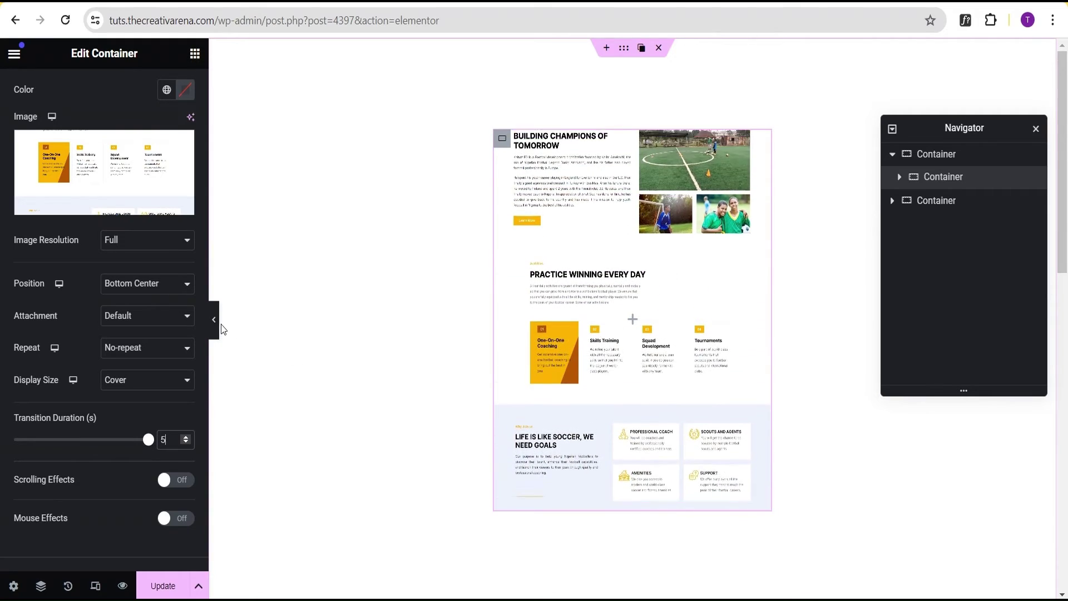
left_click(214, 320)
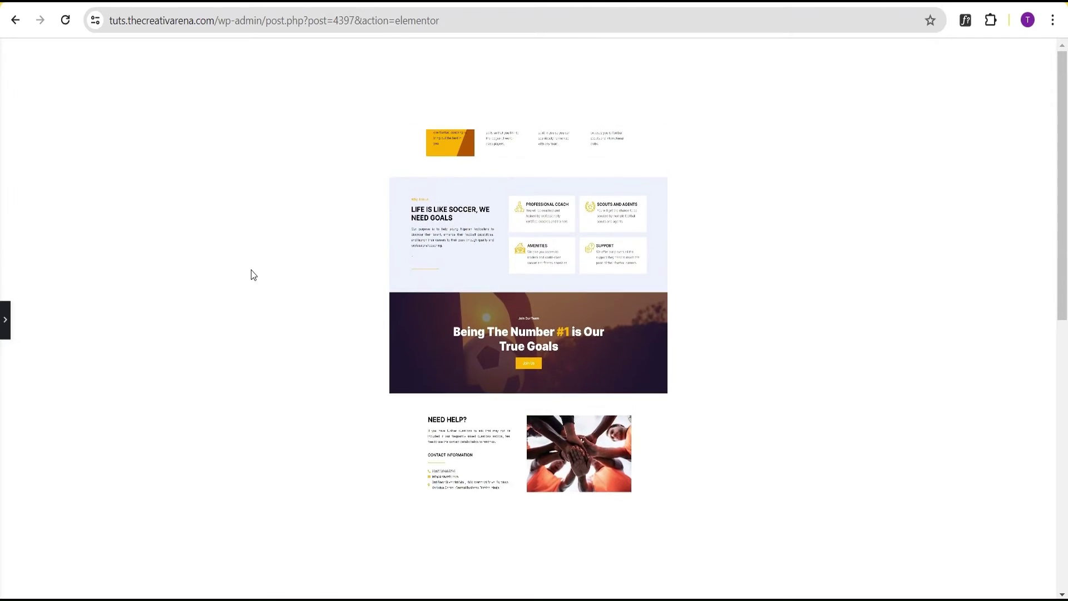
left_click(5, 322)
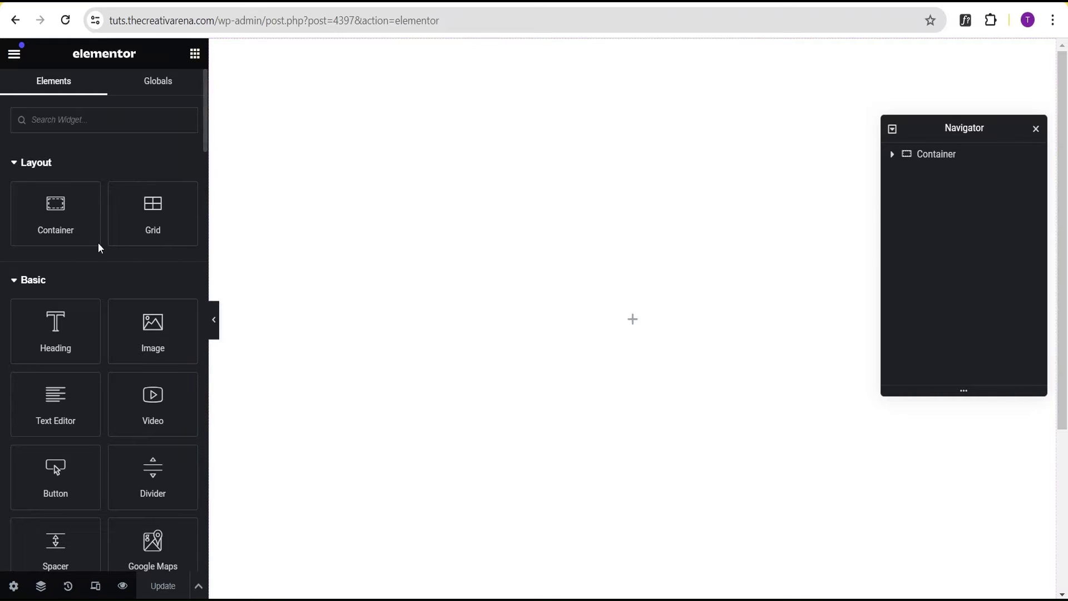
Add a container inside the empty outer container and make it full width with a width of 600 px.
left_click_drag(55, 215, 591, 306)
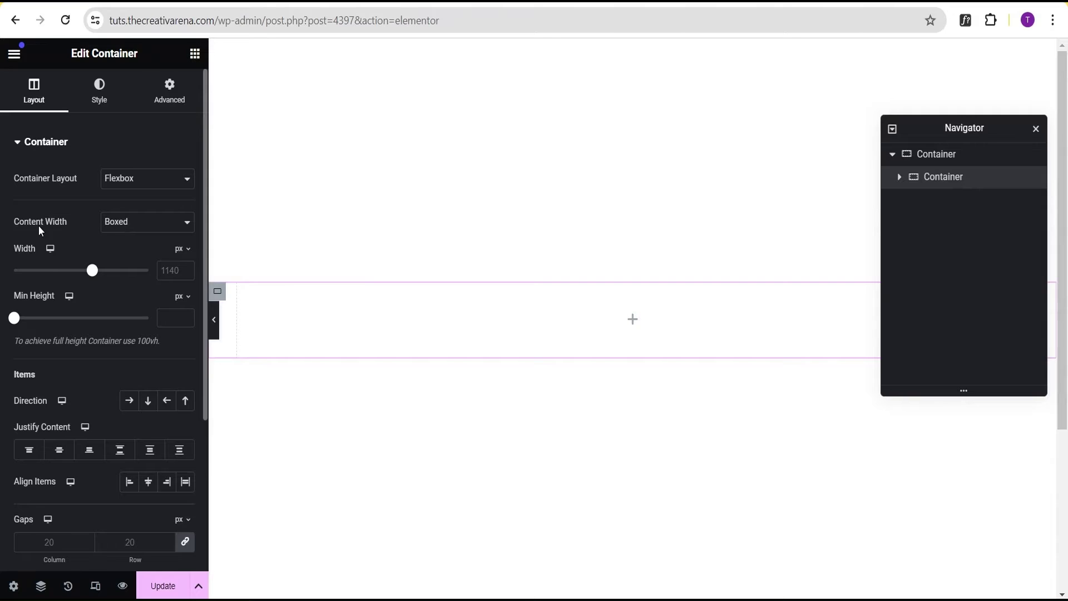
left_click(128, 222)
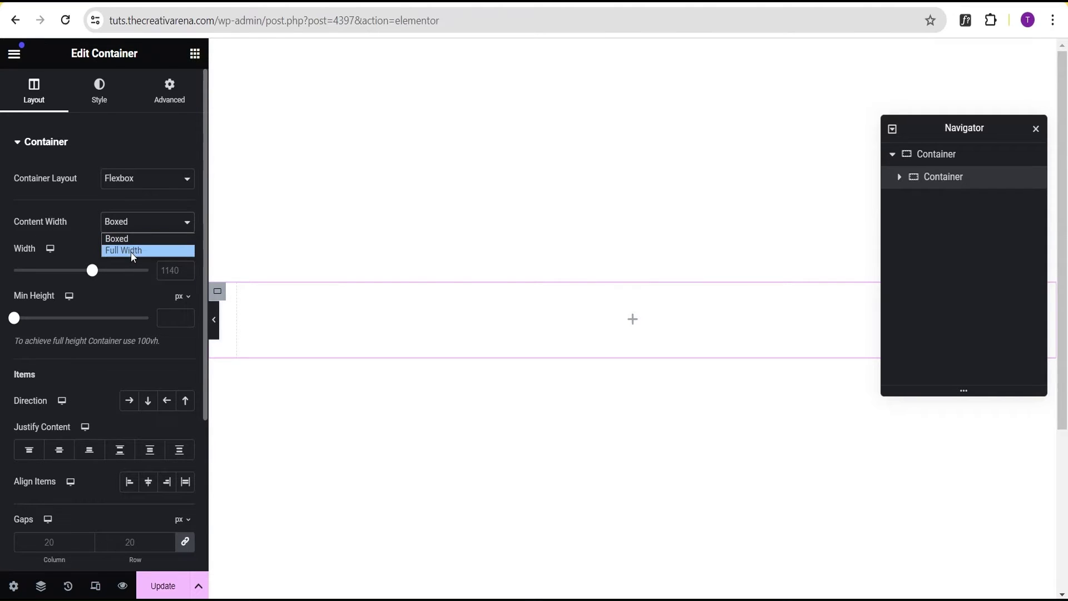
left_click(132, 251)
left_click(183, 246)
left_click(181, 252)
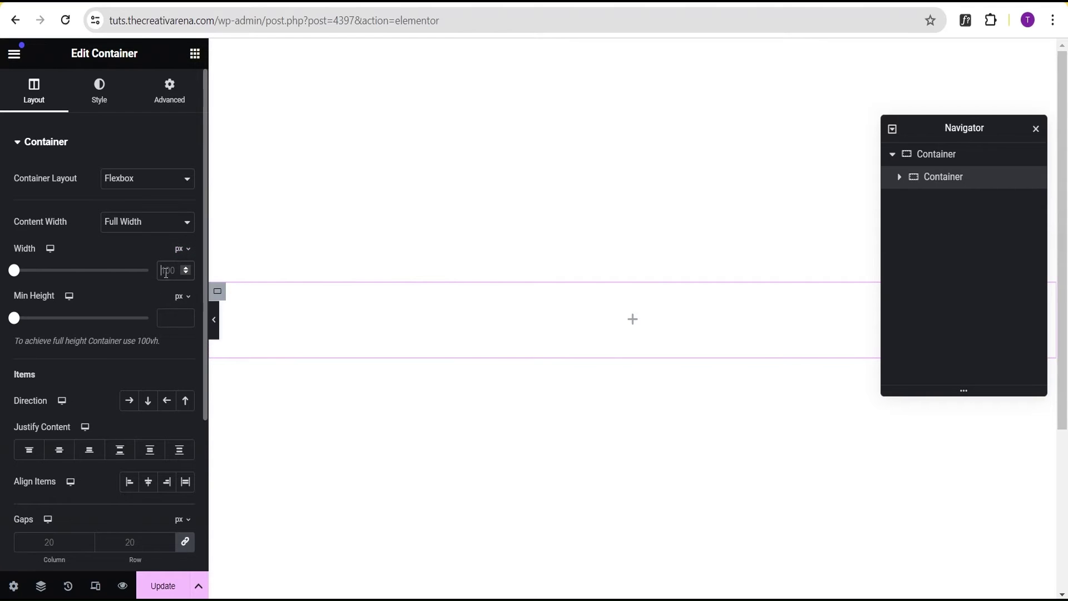
left_click(166, 271)
type("600")
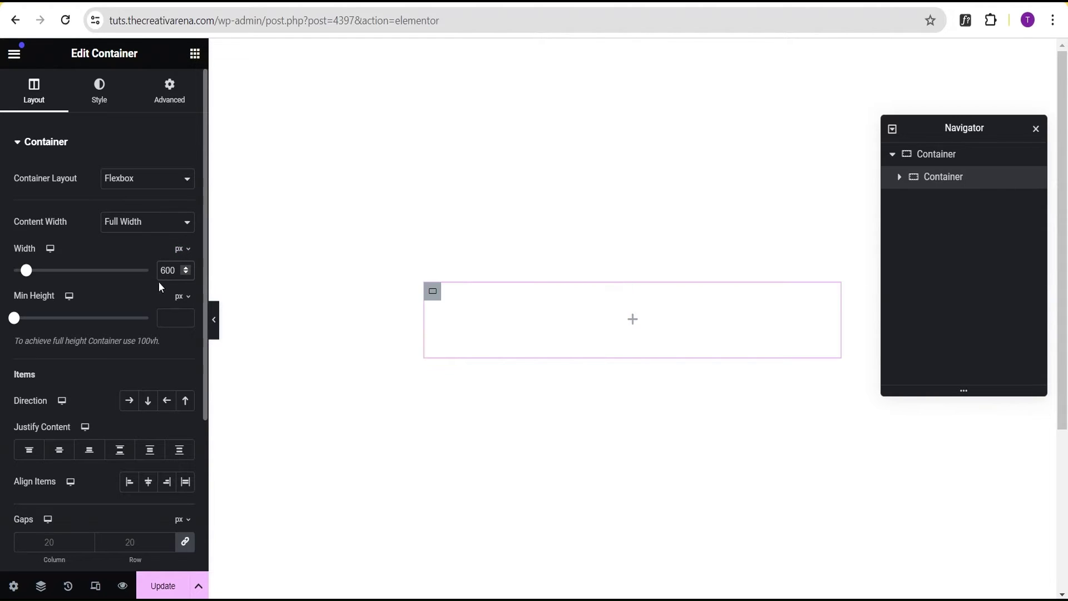
Set the new container's minimum height to 400 px and center its content with Justify Content and Align Items.
left_click(167, 316)
type("500")
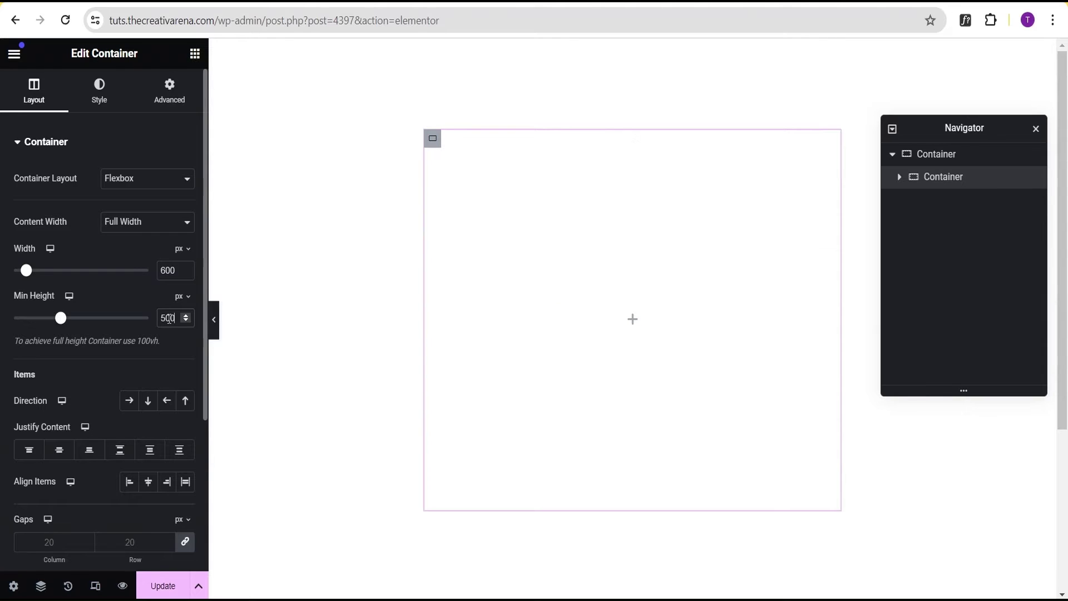
left_click_drag(166, 316, 145, 323)
type("4")
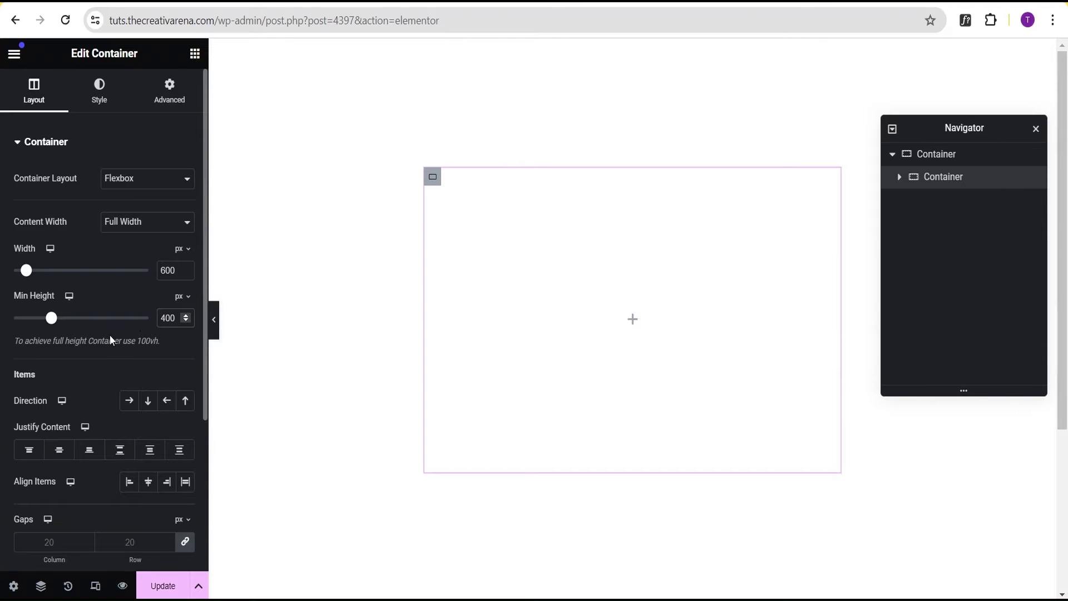
left_click(69, 461)
left_click(69, 461)
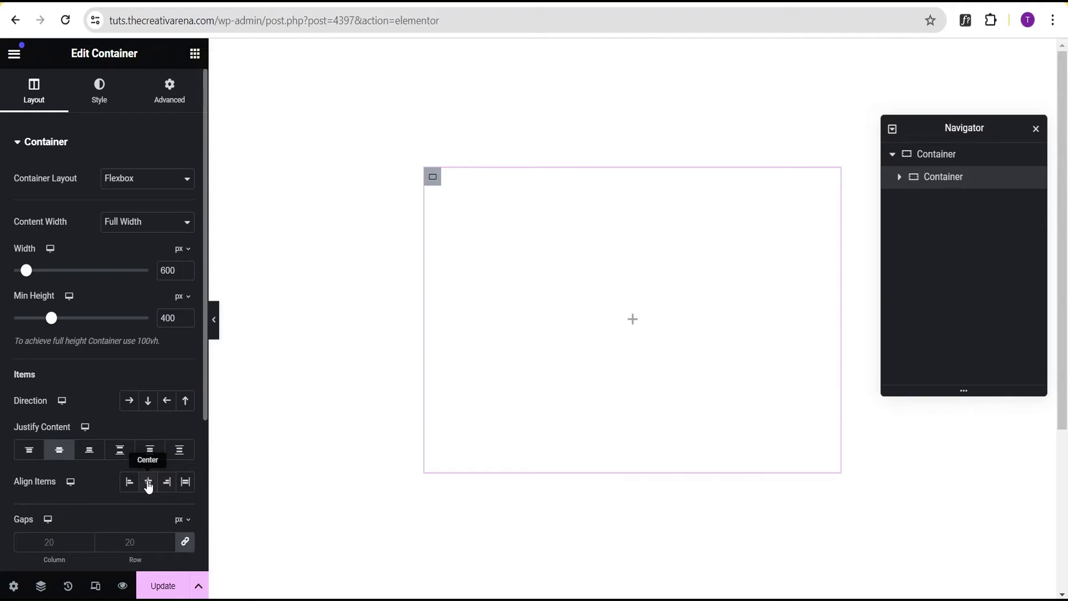
left_click(148, 485)
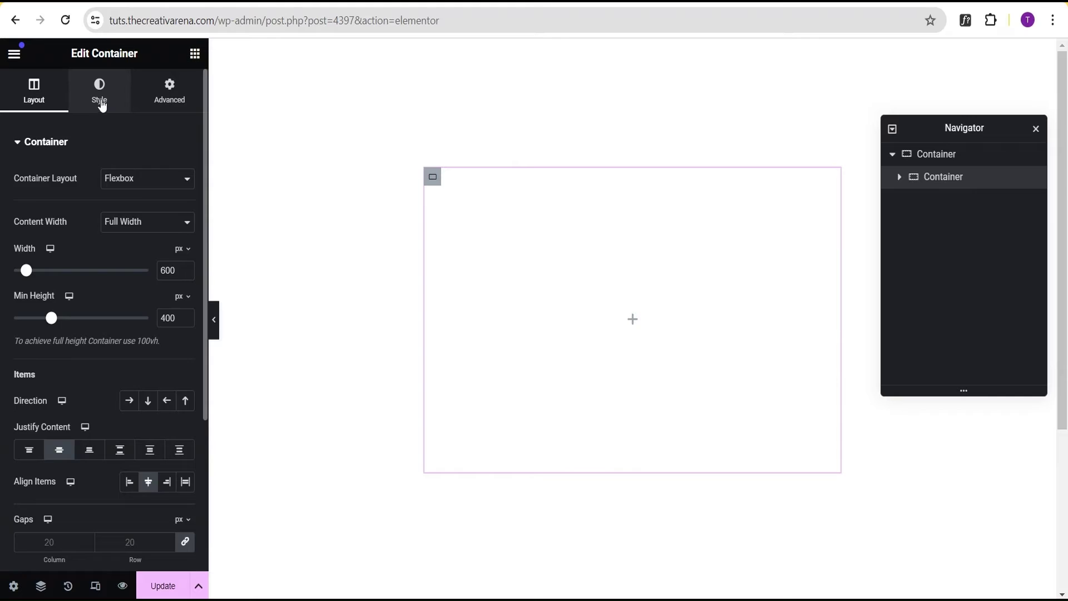
Give the 600 px wide container a classic background in solid black, #000000.
left_click(102, 105)
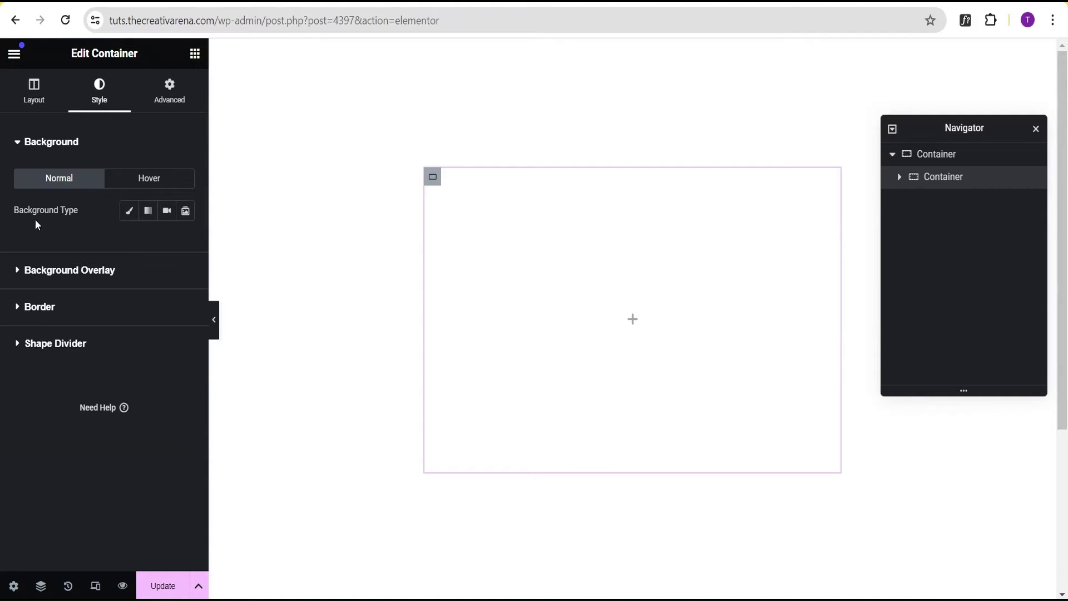
left_click(130, 215)
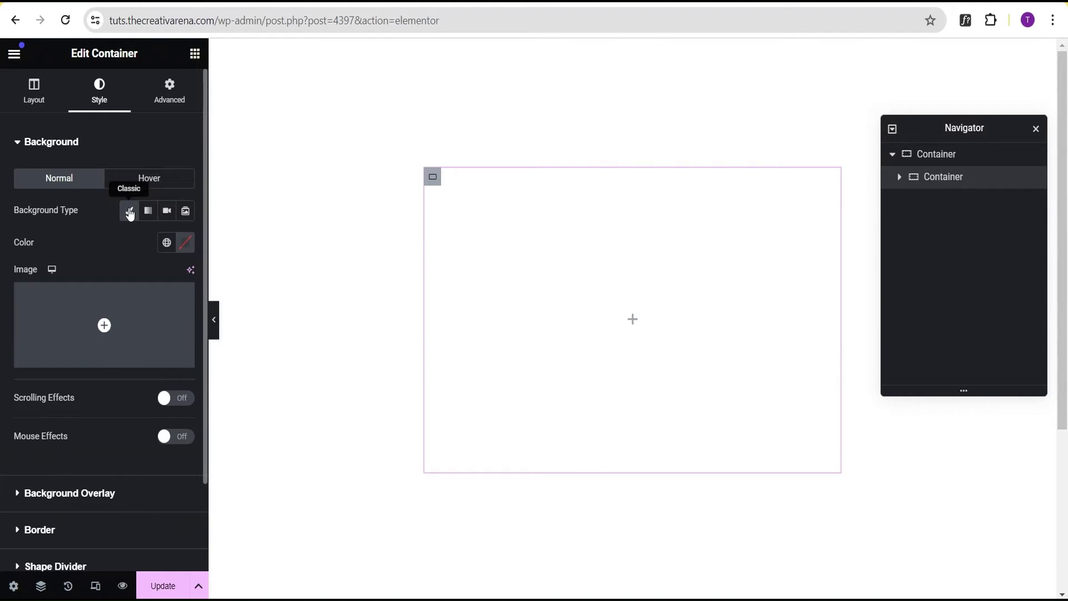
left_click(185, 242)
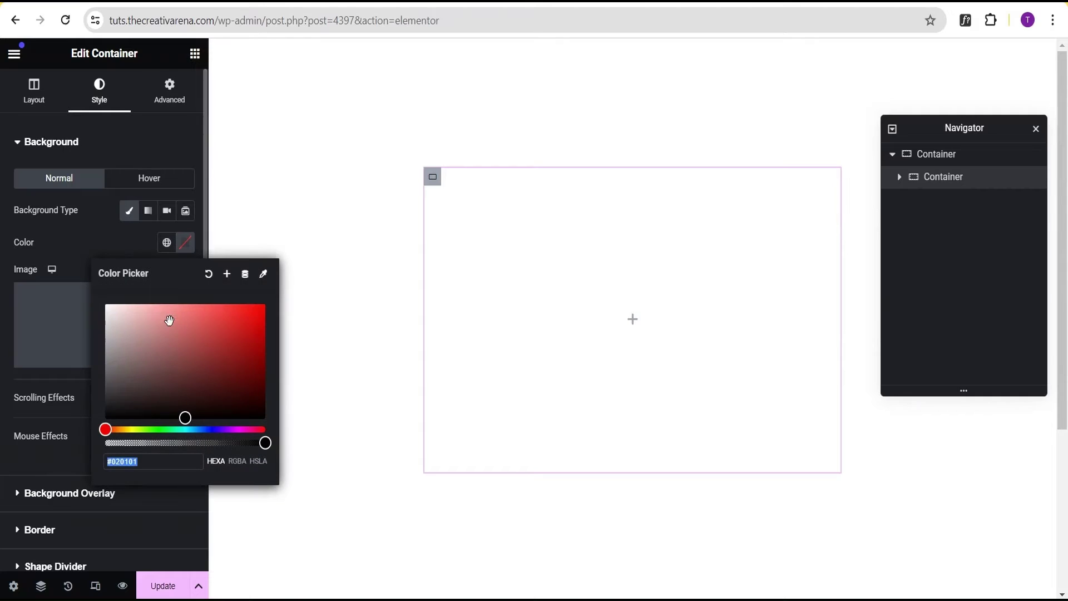
left_click_drag(181, 424, 185, 435)
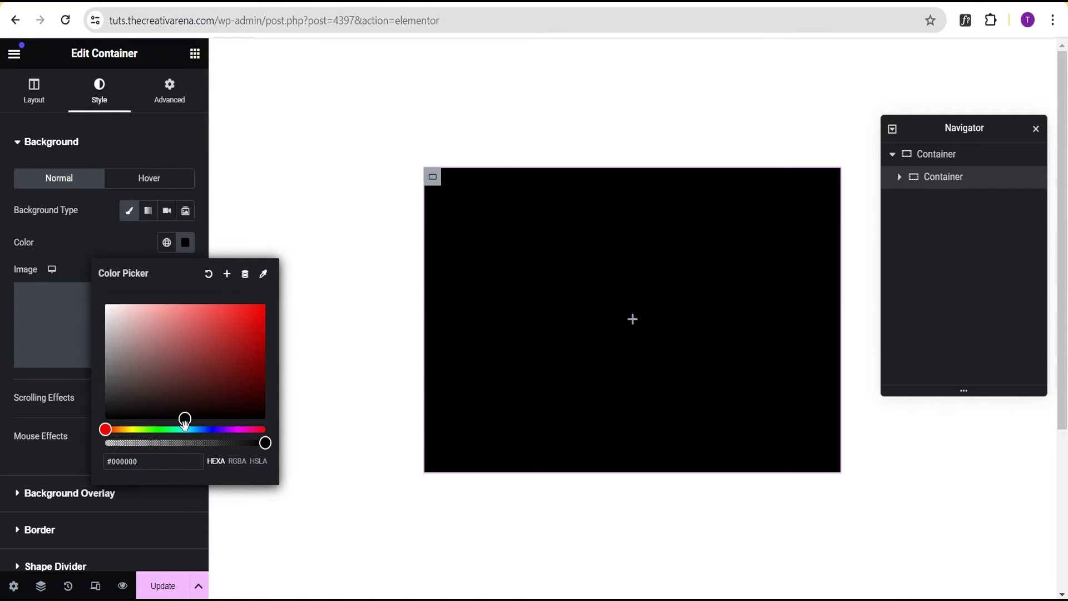
left_click(101, 231)
scroll(89, 232, "down", 2)
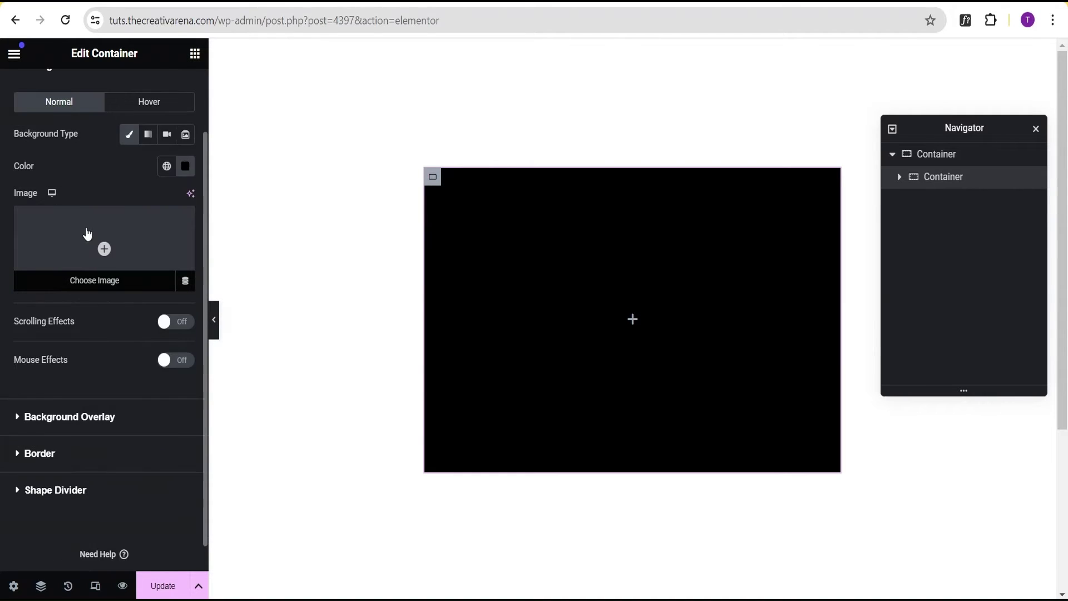
Set the black container's border radius to 30 px on all corners and preview it without the editing panel.
left_click(47, 426)
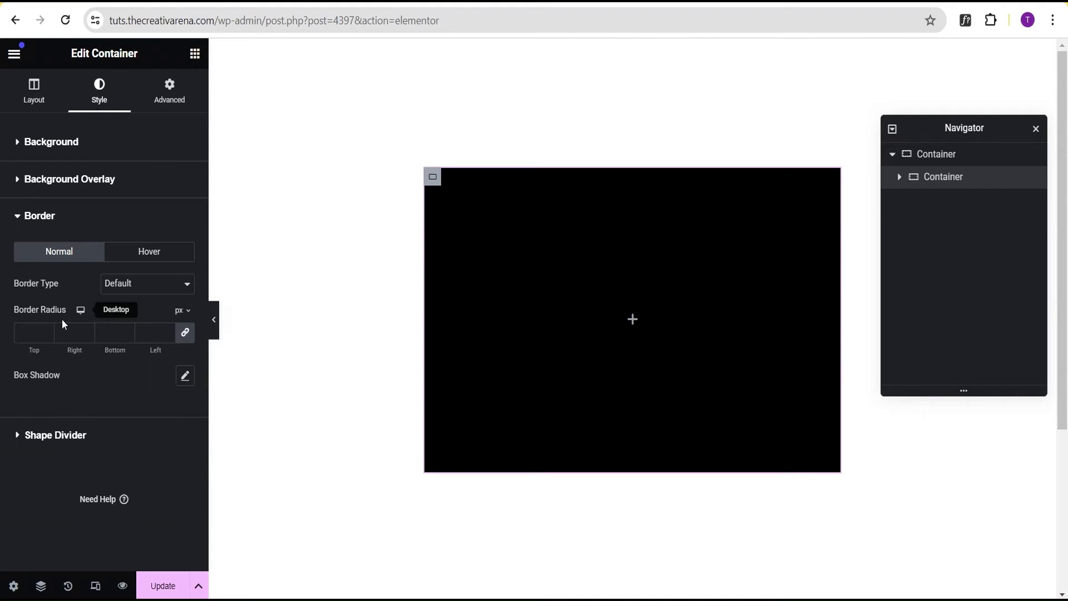
left_click(30, 333)
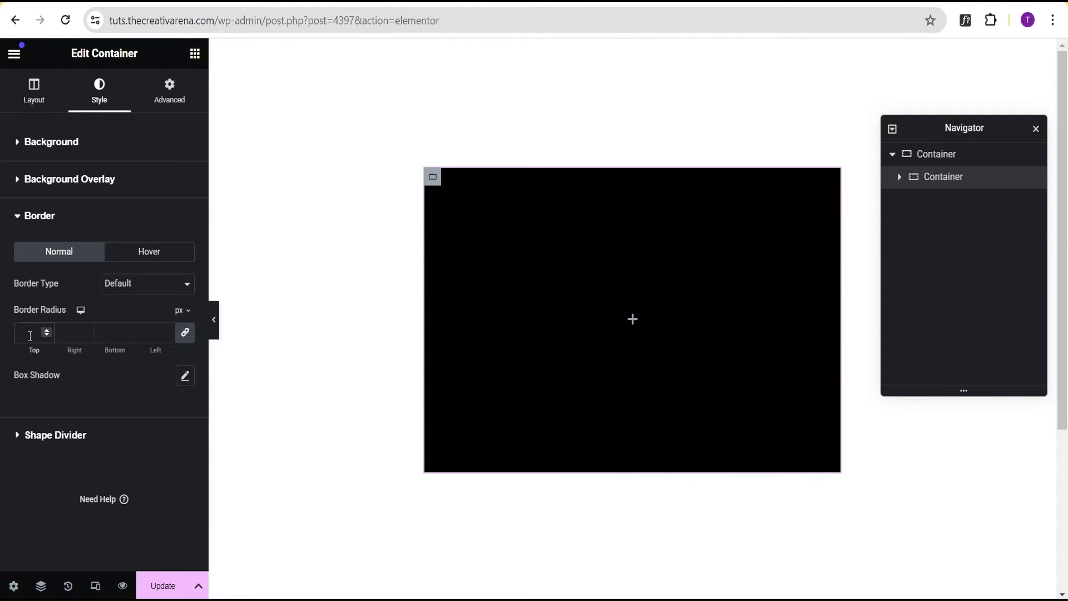
type("30")
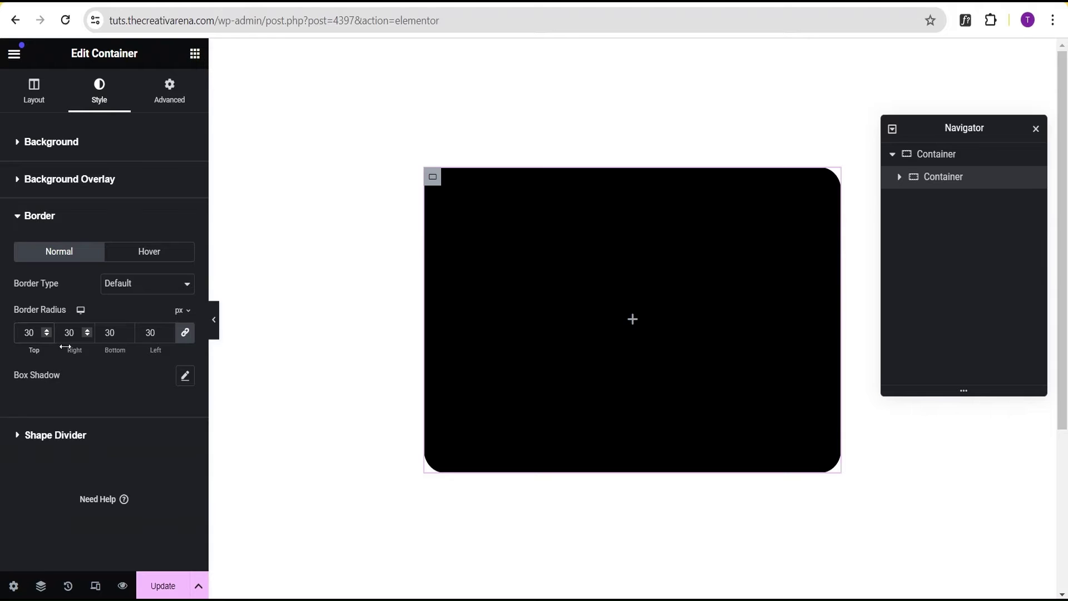
left_click(214, 326)
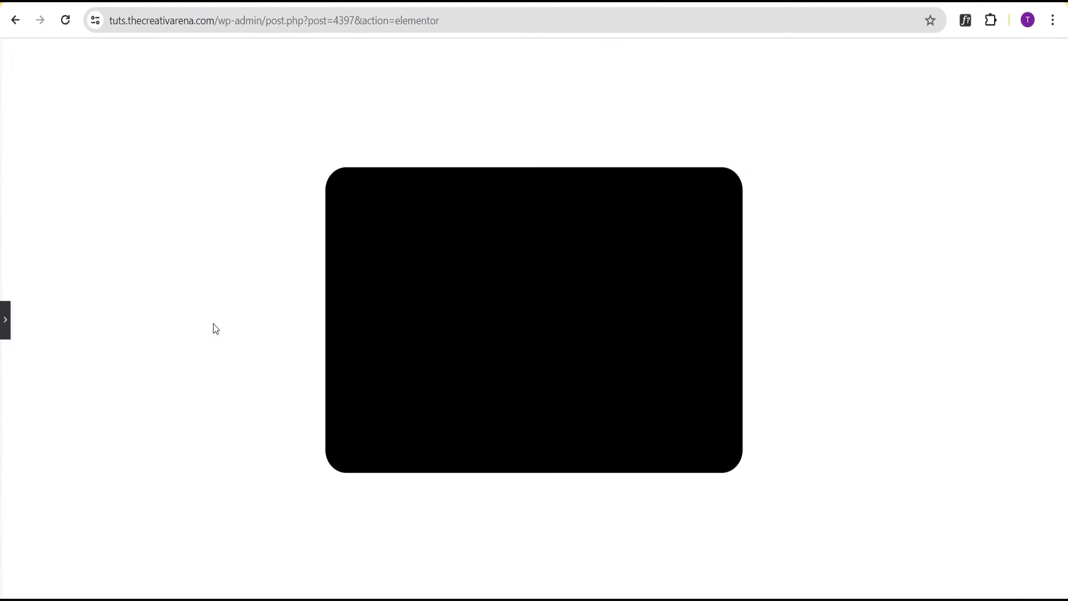
left_click(3, 328)
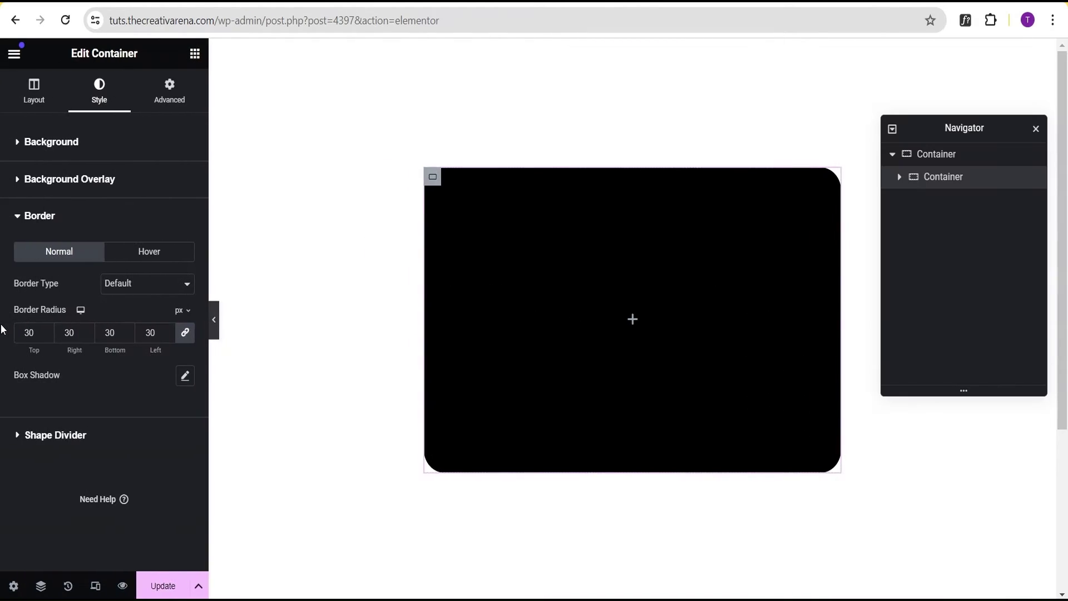
Rename the black container "parent" and add a nested container named "inner" inside it.
double_click(938, 178)
type("parent")
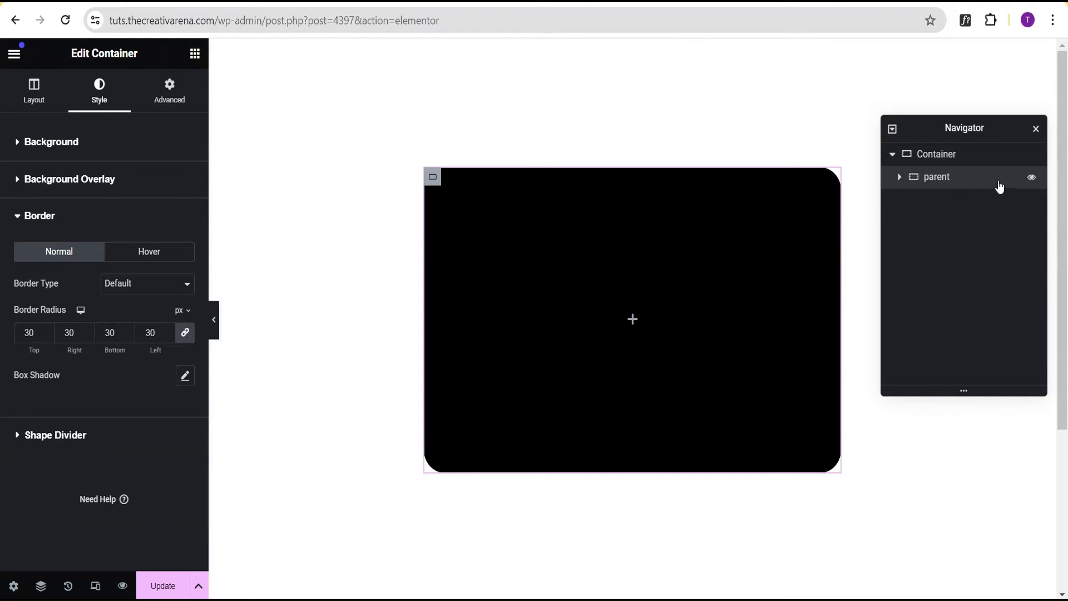
left_click(194, 53)
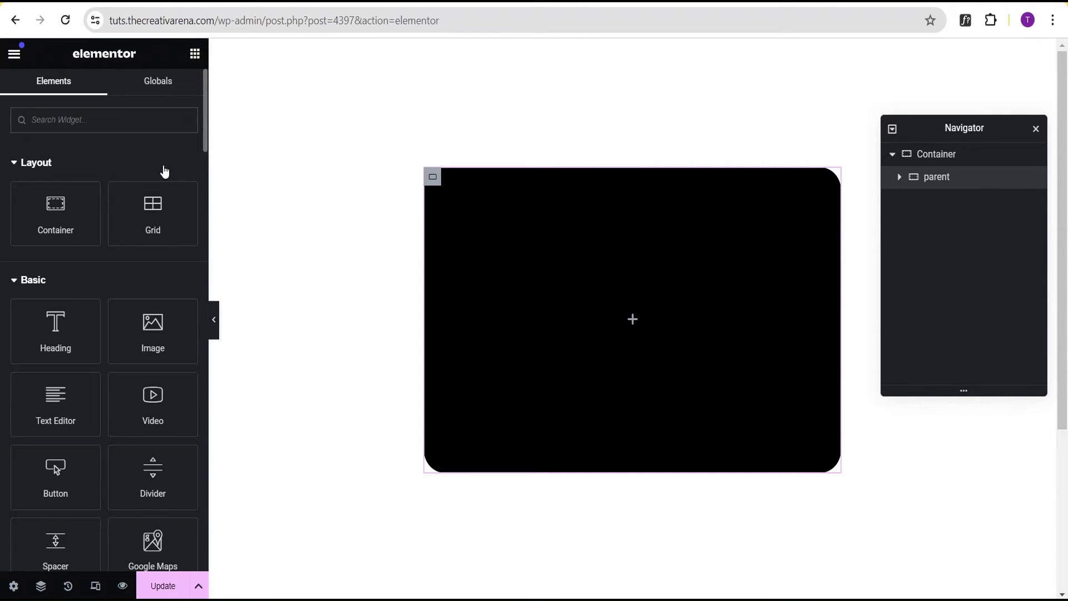
left_click_drag(46, 225, 603, 313)
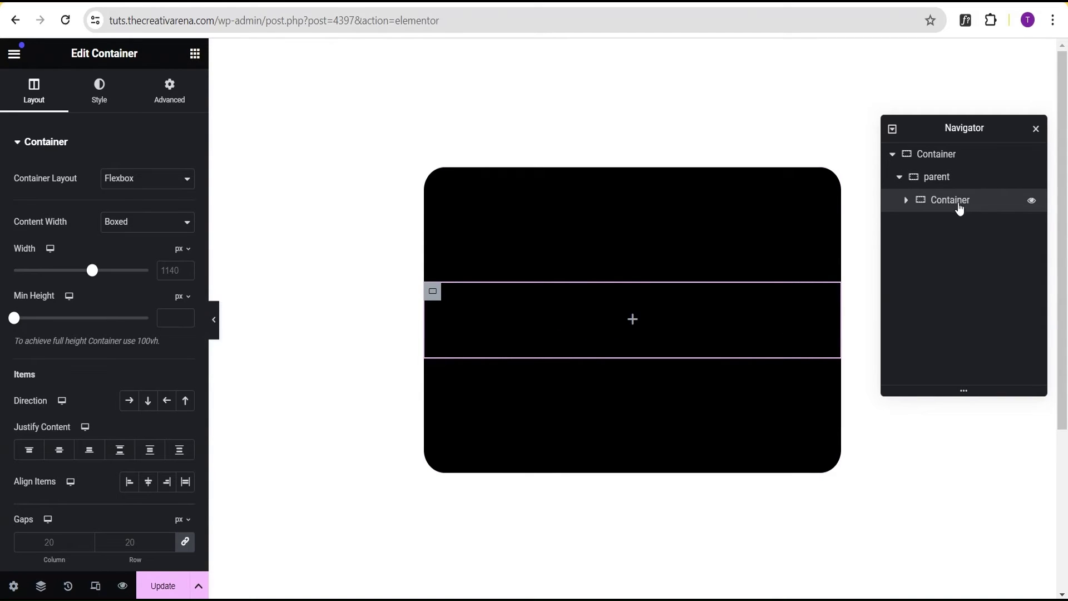
double_click(952, 202)
type("inner")
key("Return")
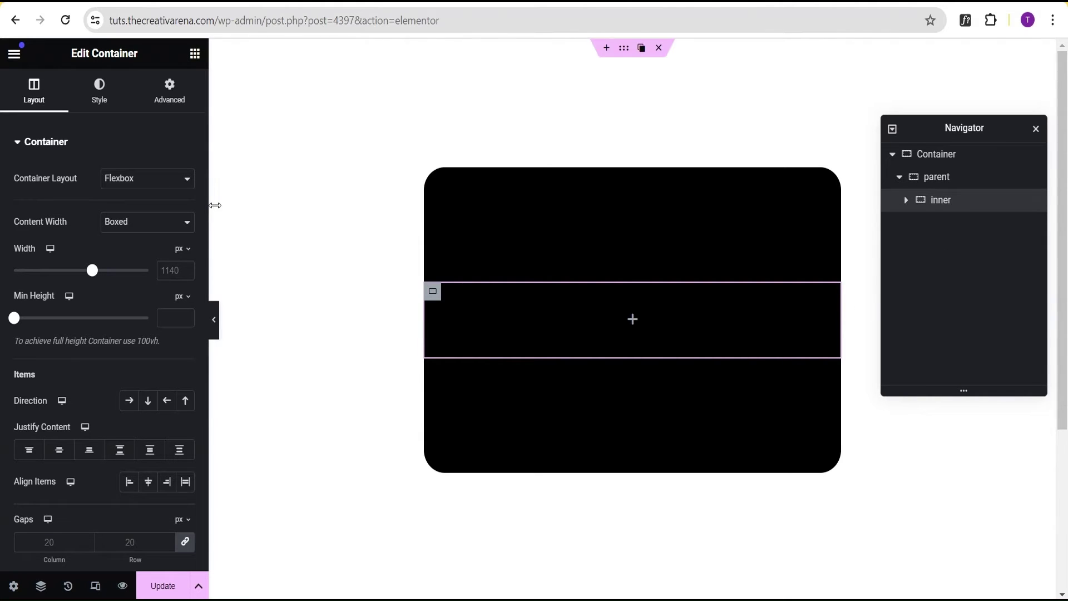
Make the inner container full width and set its width to 550 px, checking the parent's dimensions for reference.
left_click(120, 224)
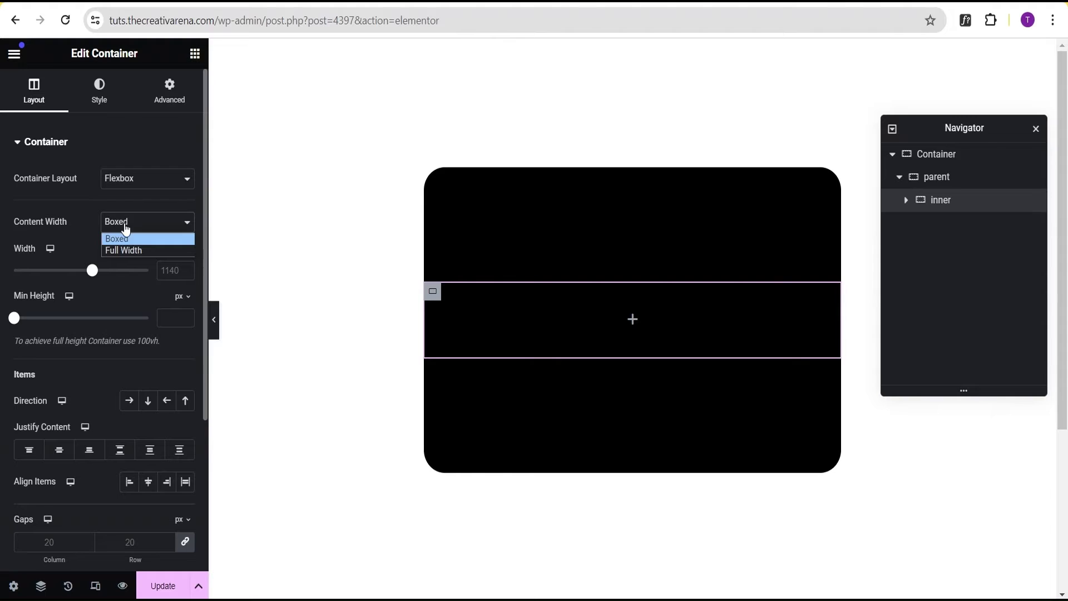
left_click(126, 250)
left_click(186, 249)
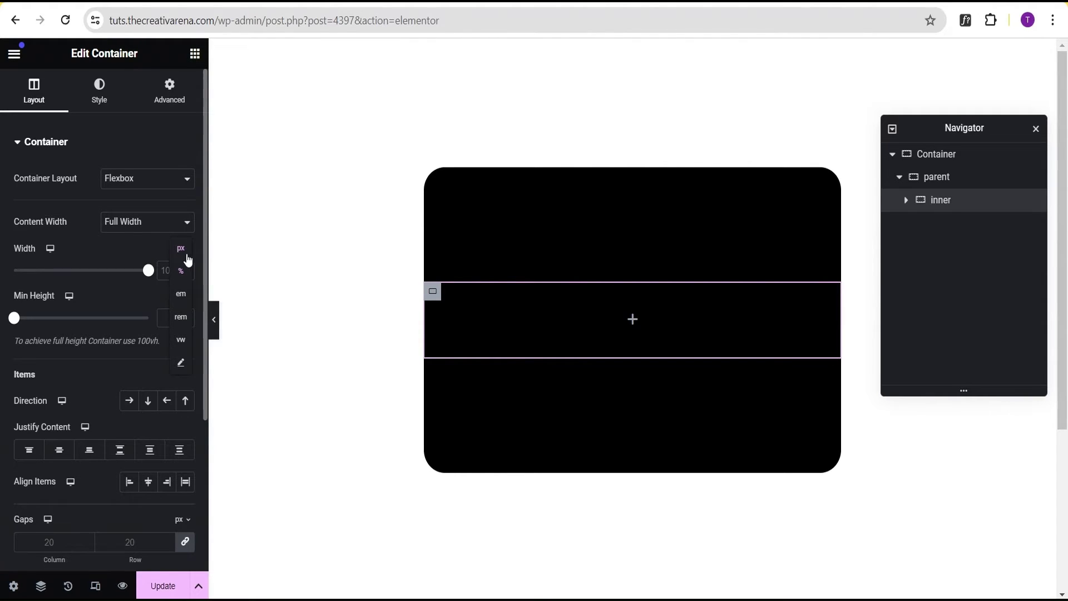
left_click(182, 250)
left_click(939, 177)
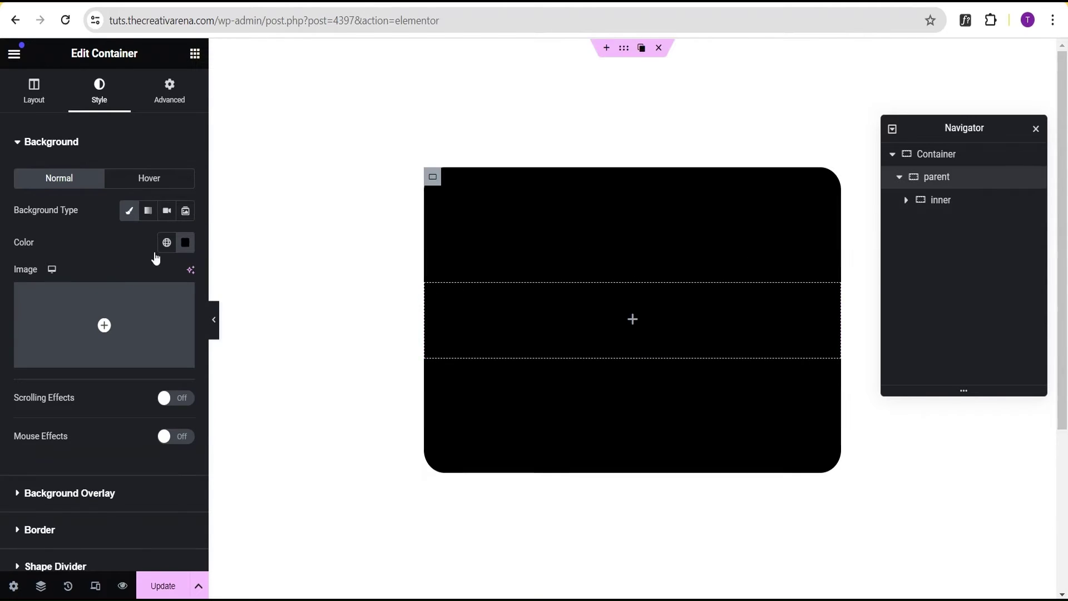
left_click(35, 92)
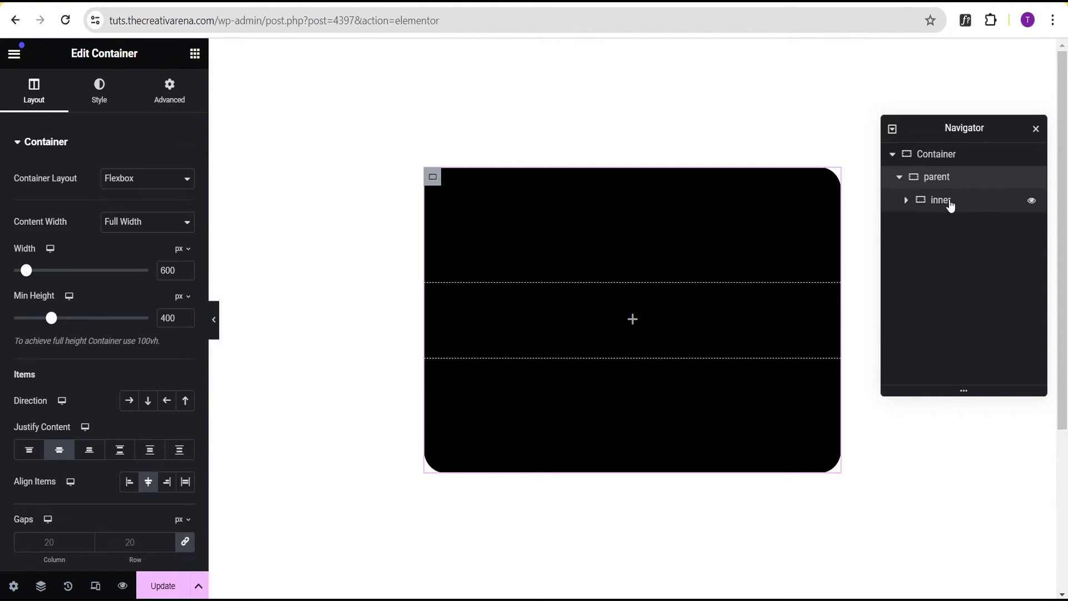
left_click(950, 204)
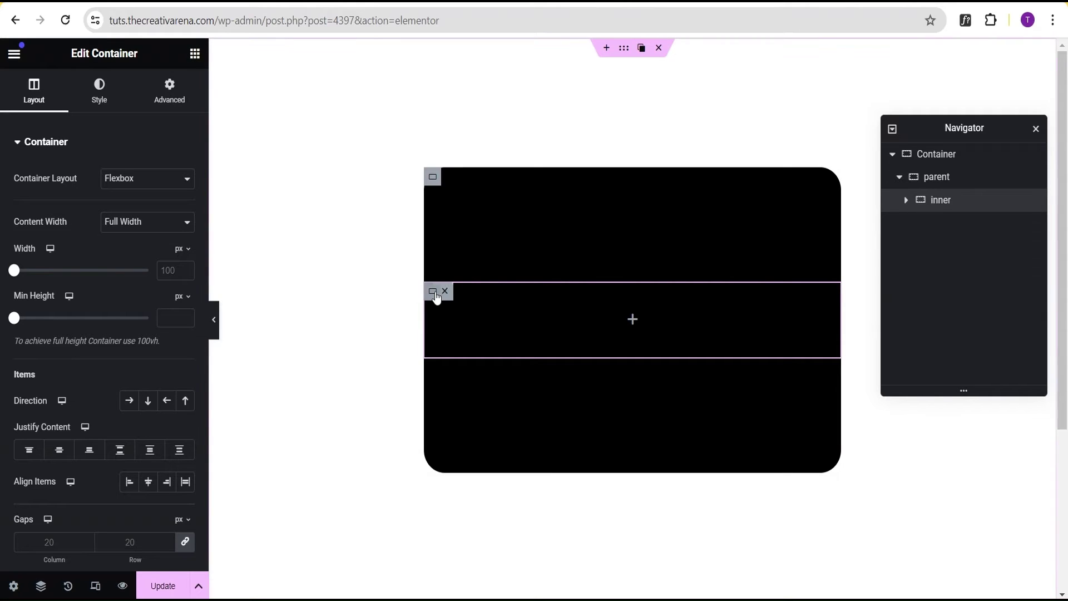
left_click(172, 270)
type("550")
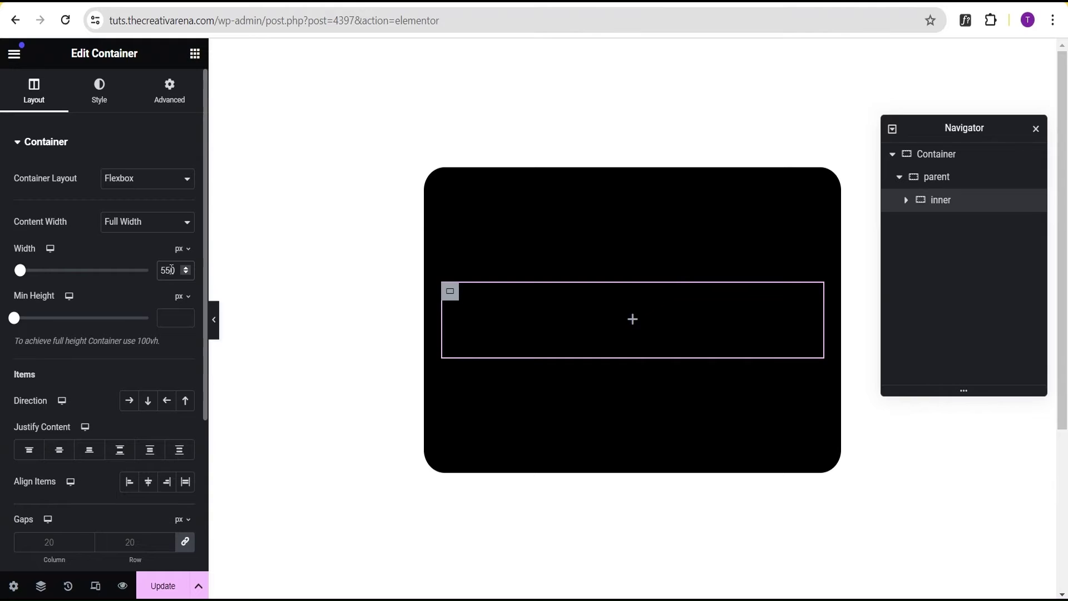
Set the inner container's minimum height to 350 px and center its content with Justify Content and Align Items.
left_click(944, 178)
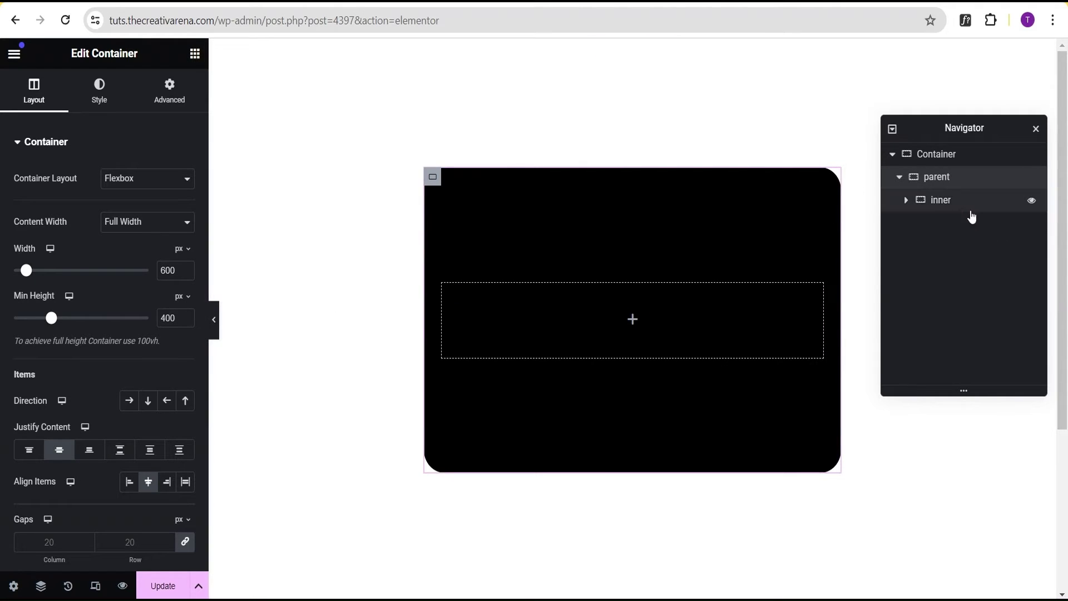
left_click(946, 202)
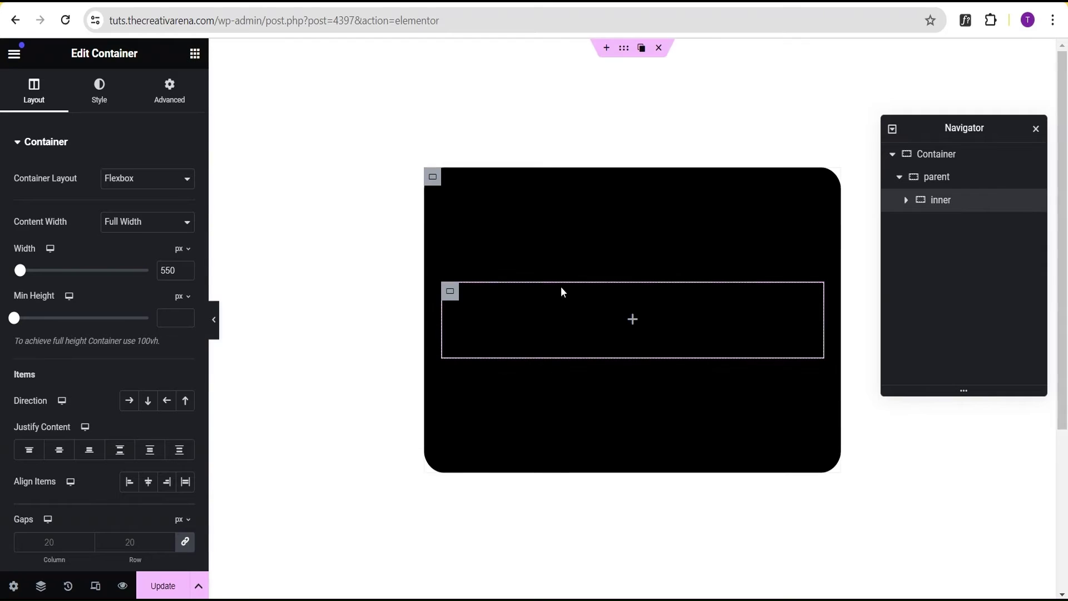
left_click(170, 318)
type("350")
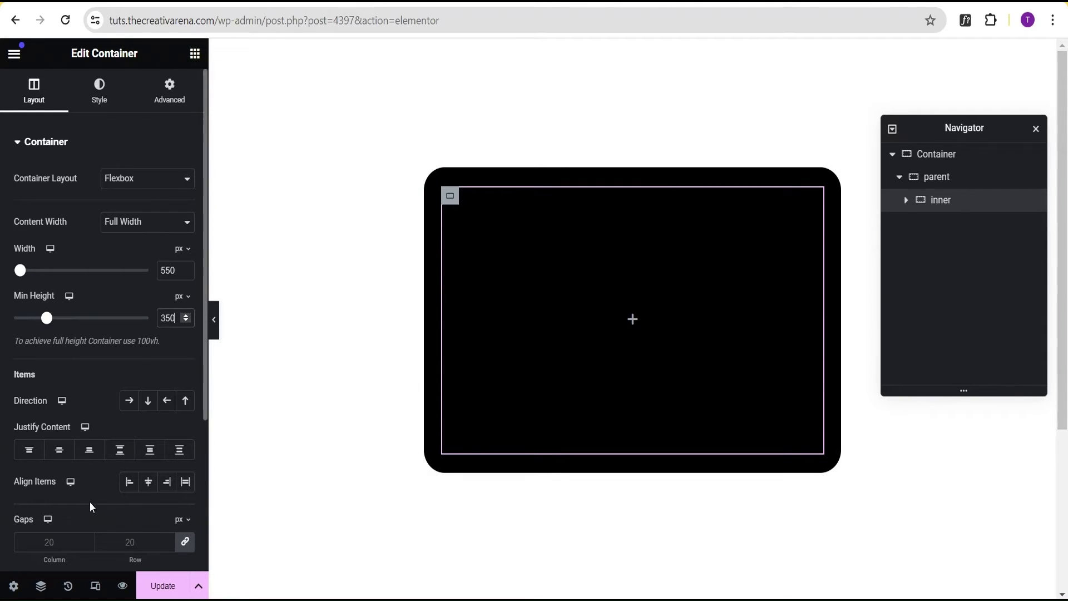
left_click(59, 450)
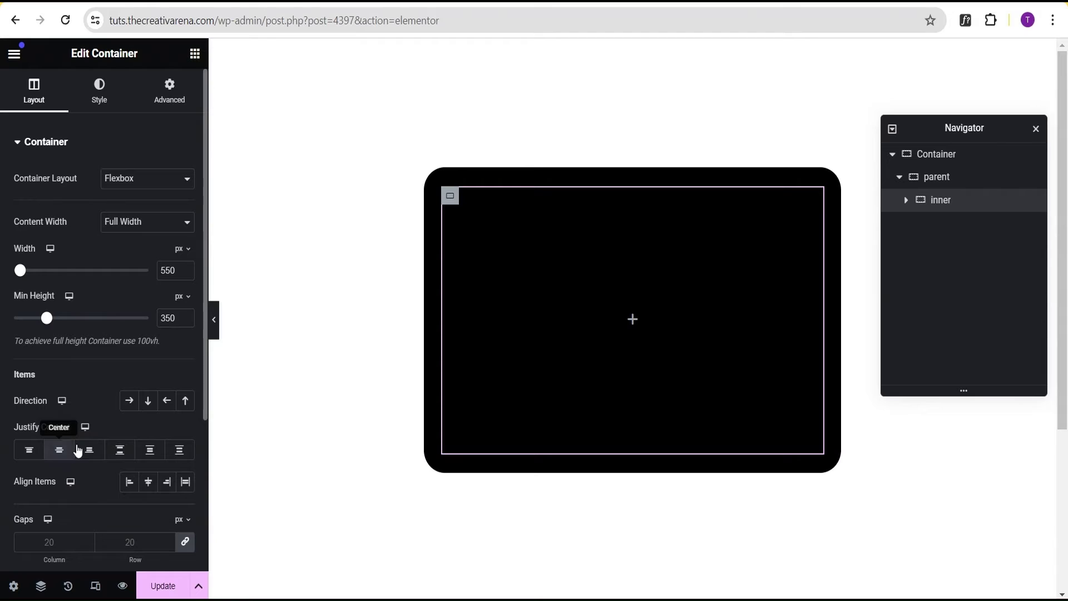
left_click(148, 483)
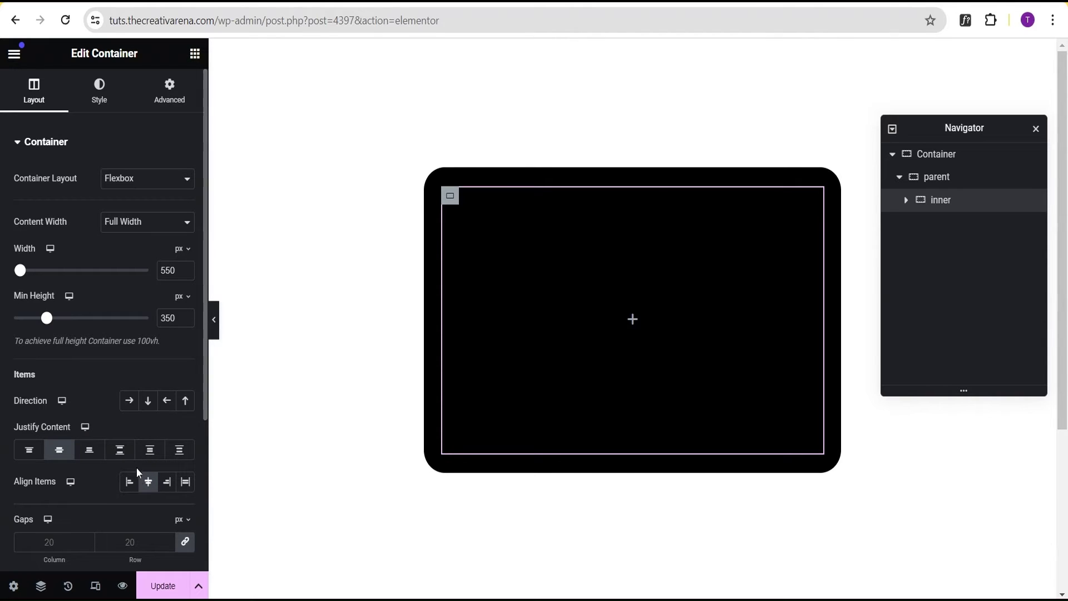
Give the inner container a solid 3 px border on all sides in white, #FFFFFF.
left_click(101, 96)
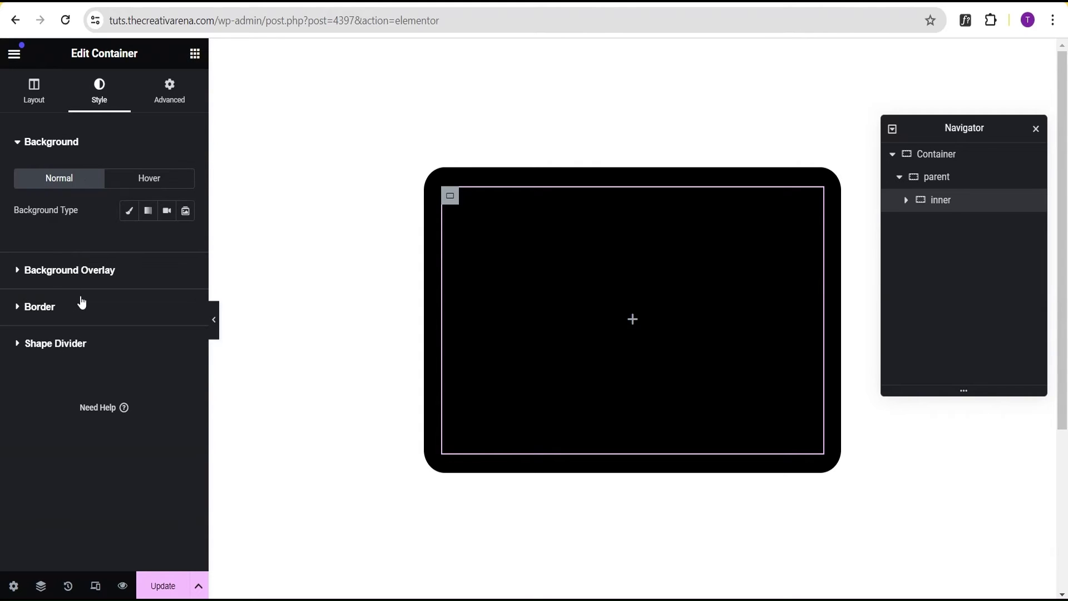
left_click(30, 309)
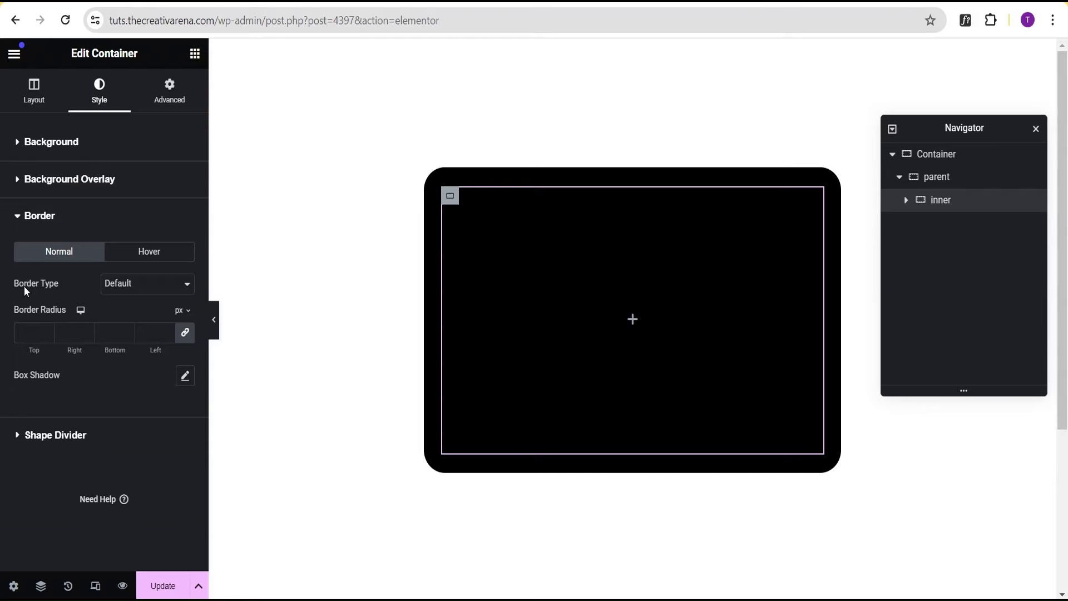
left_click(136, 286)
left_click(121, 324)
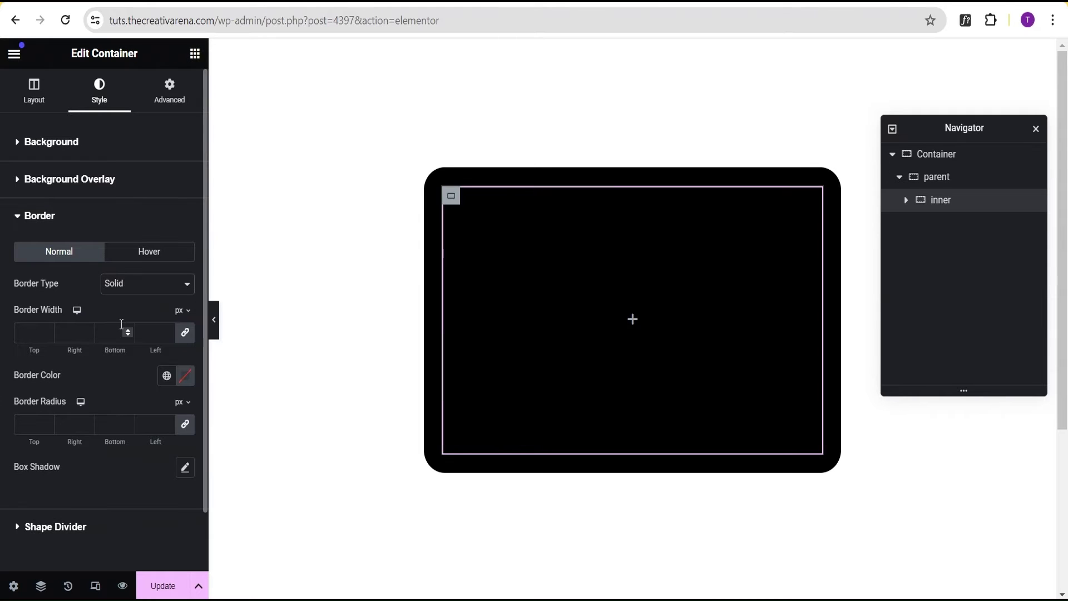
left_click(31, 334)
type("3")
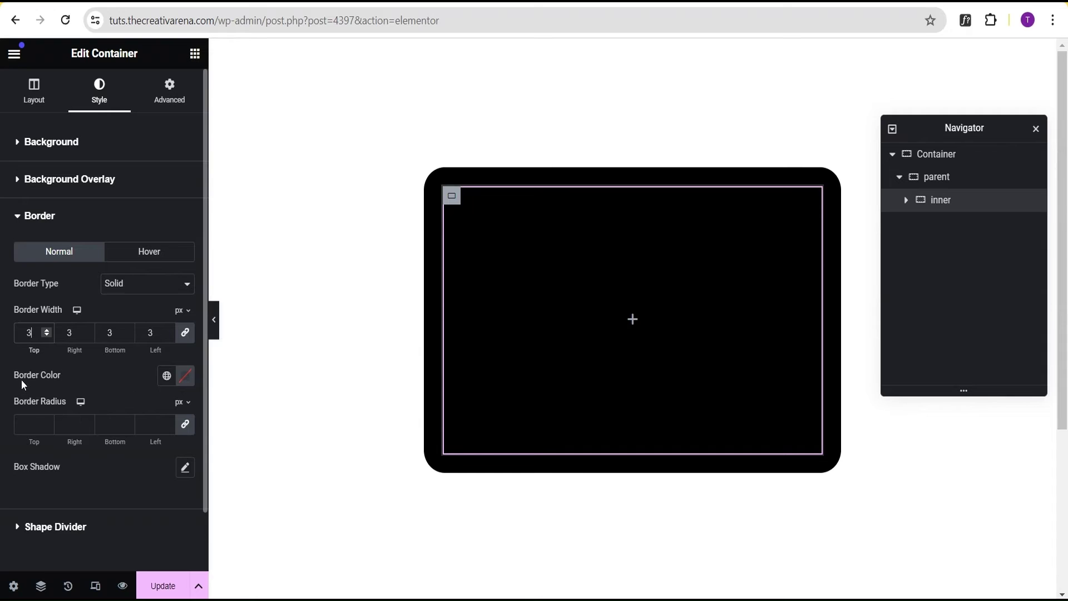
left_click(184, 376)
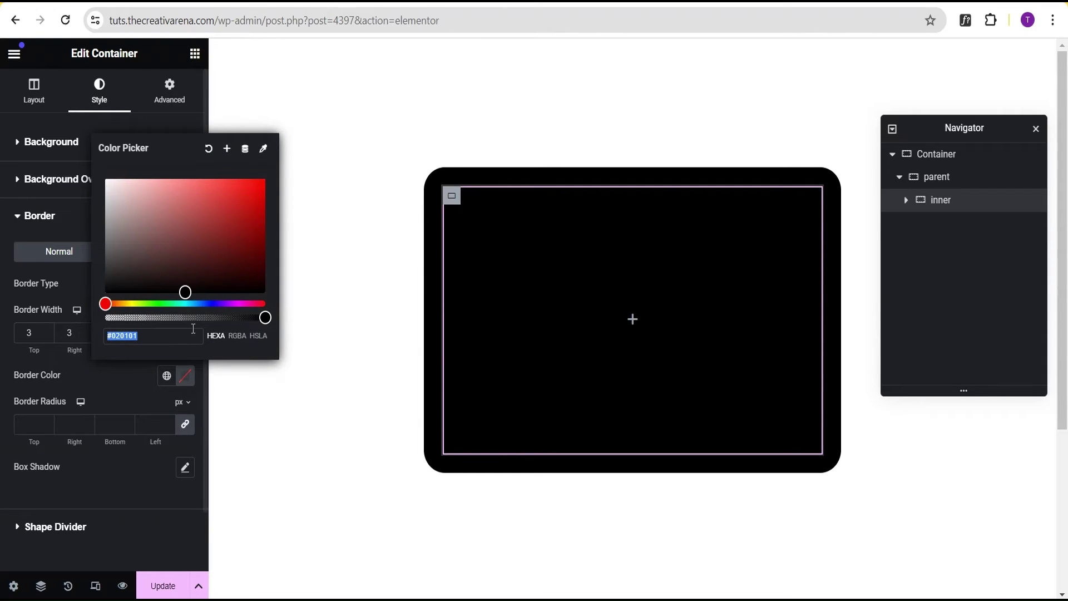
left_click_drag(186, 293, 94, 177)
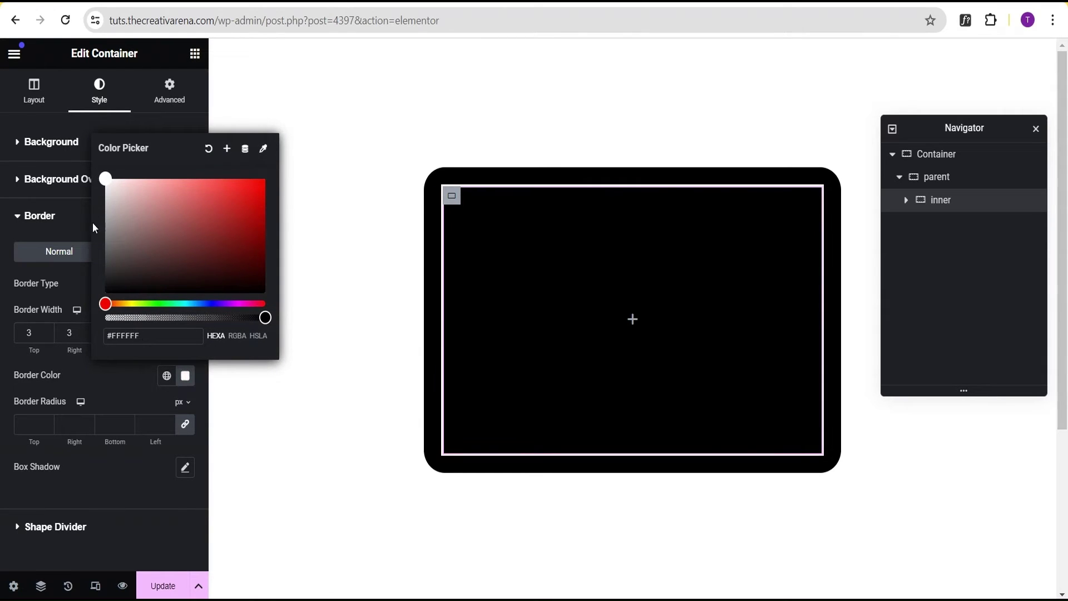
left_click(89, 377)
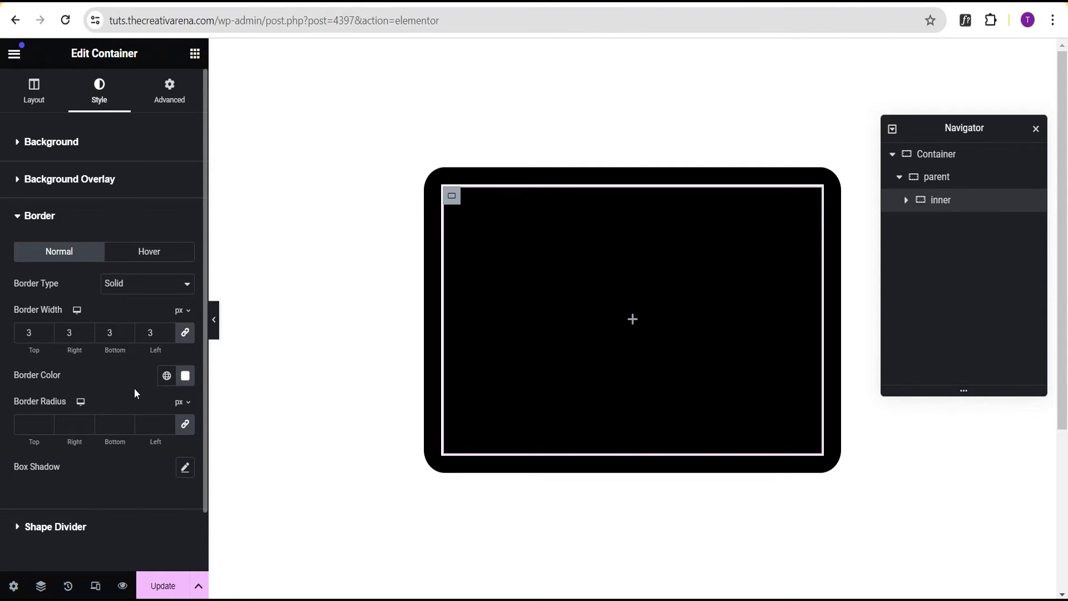
Set the inner container's border radius to 20 px on all corners and preview the outlined box.
left_click(33, 424)
type("20")
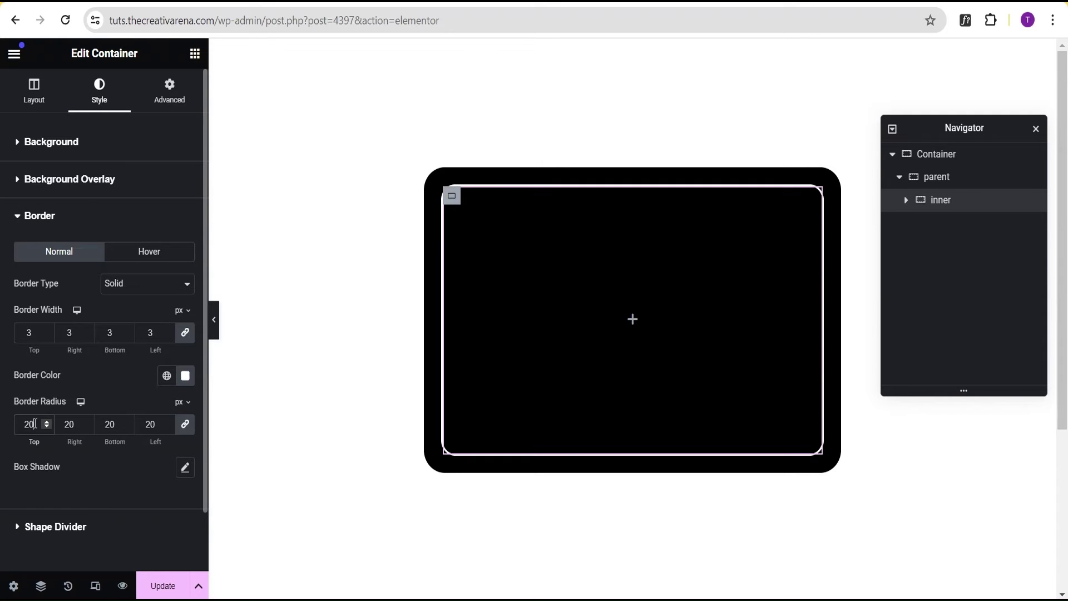
left_click(215, 323)
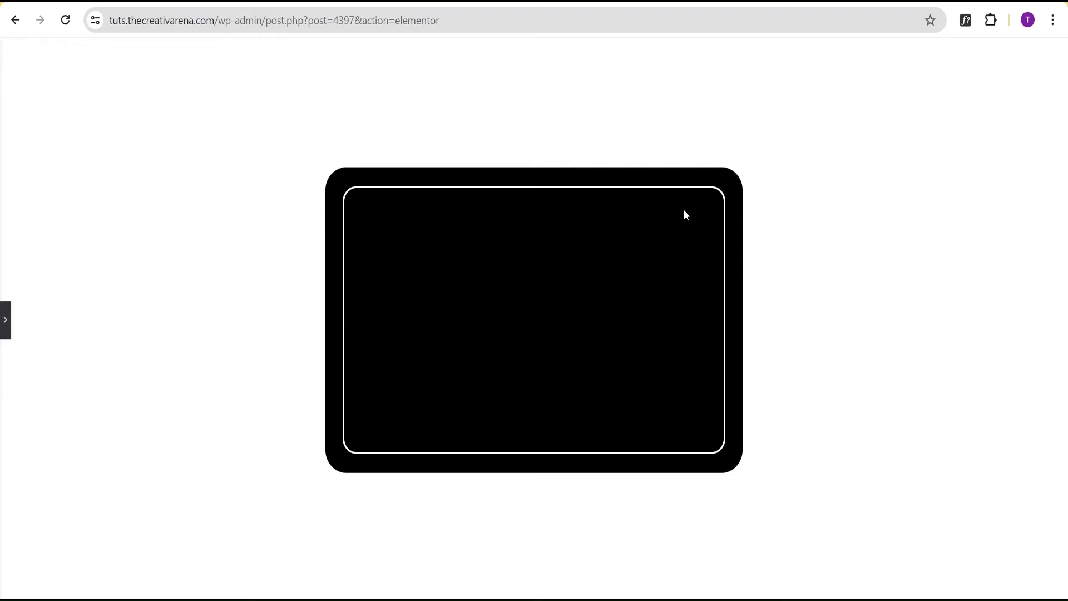
left_click(5, 321)
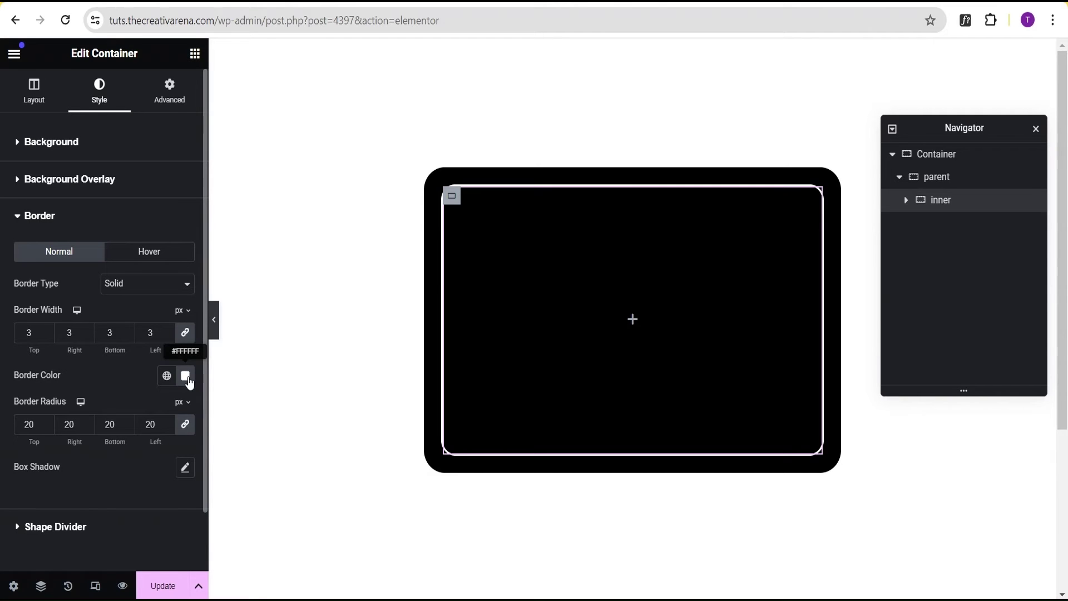
Give the inner container a classic background with a fully transparent color.
left_click(52, 143)
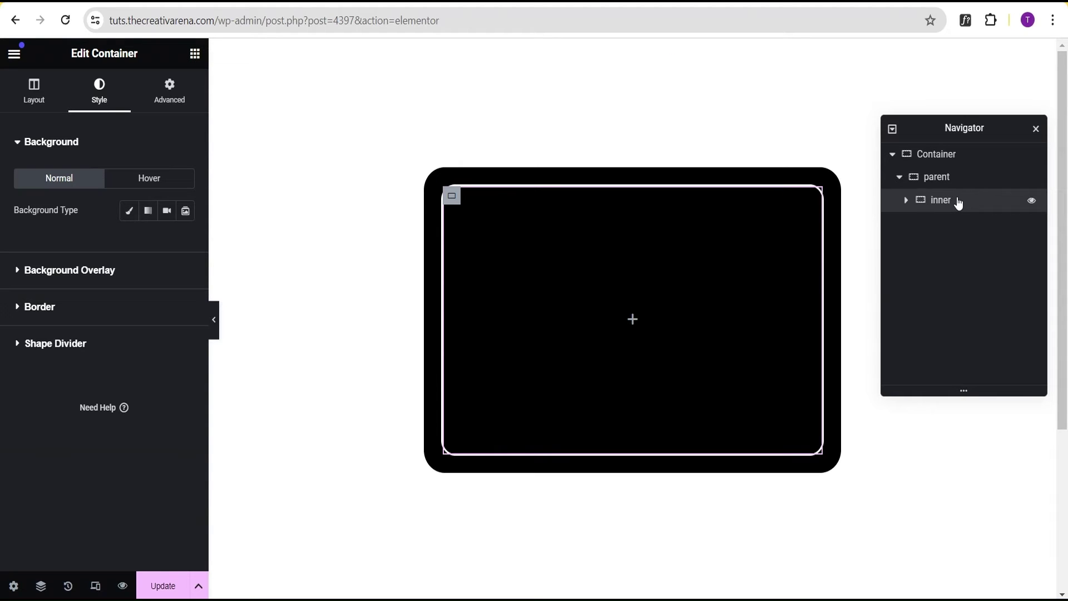
left_click(130, 211)
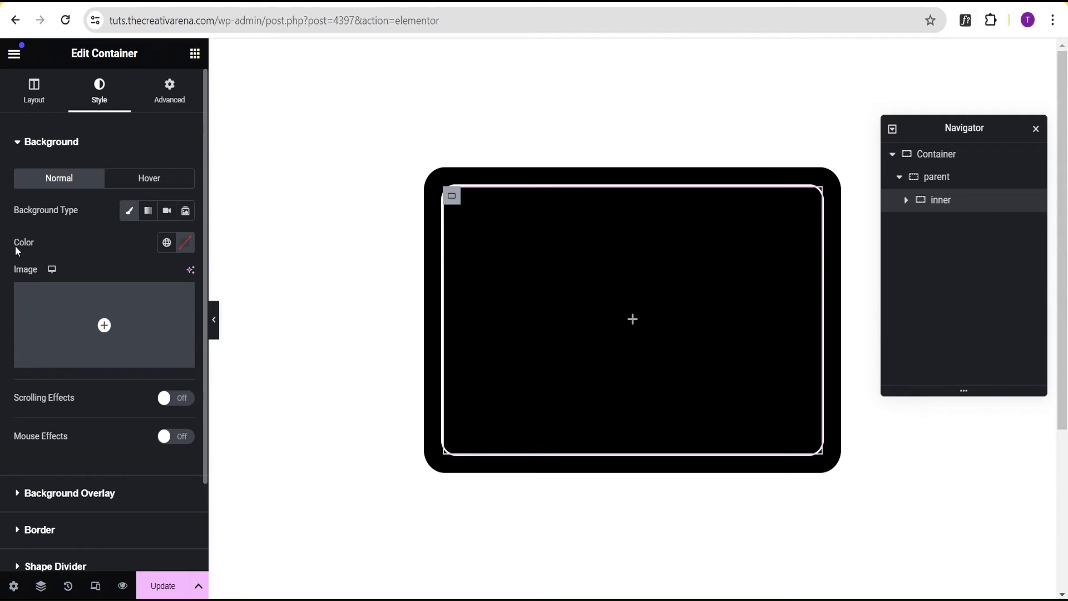
left_click(186, 243)
left_click_drag(263, 443, 88, 449)
left_click(89, 233)
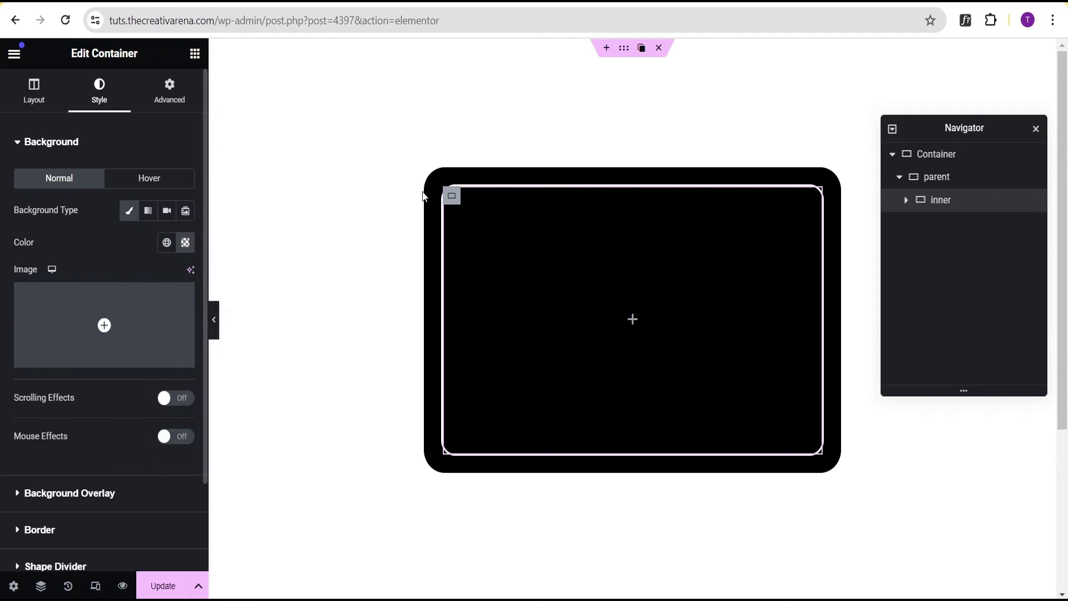
Set the wooden planks image from the media library as the parent container's background and preview it.
left_click(954, 178)
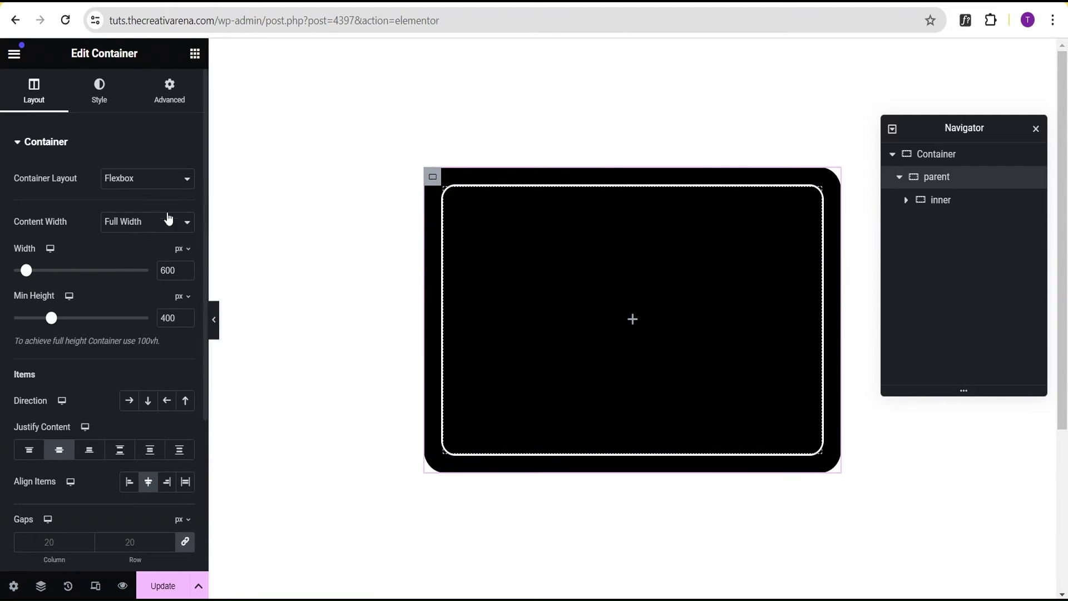
left_click(100, 92)
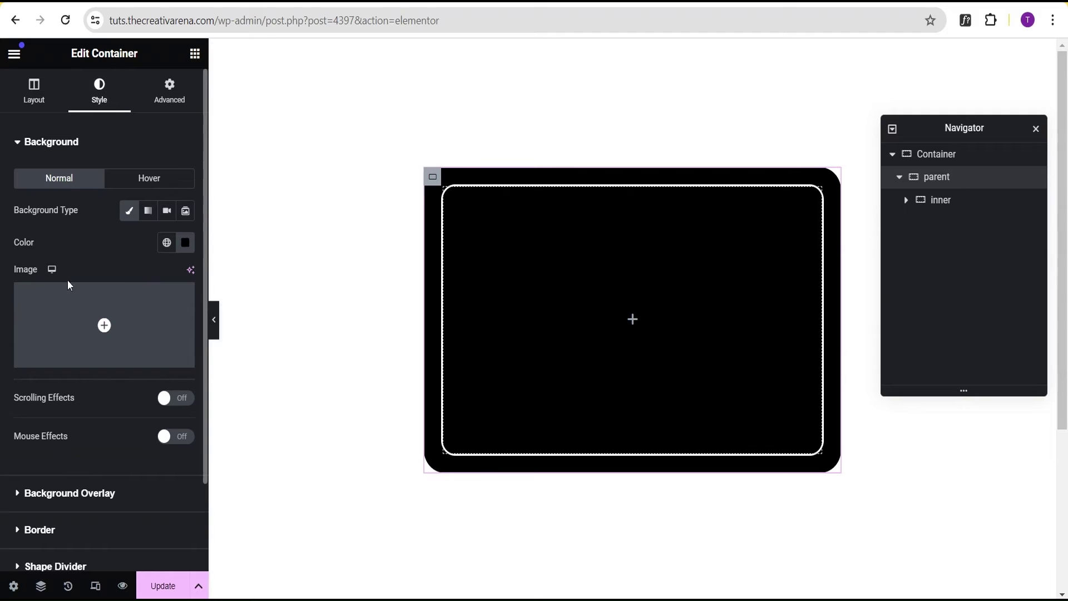
left_click(106, 326)
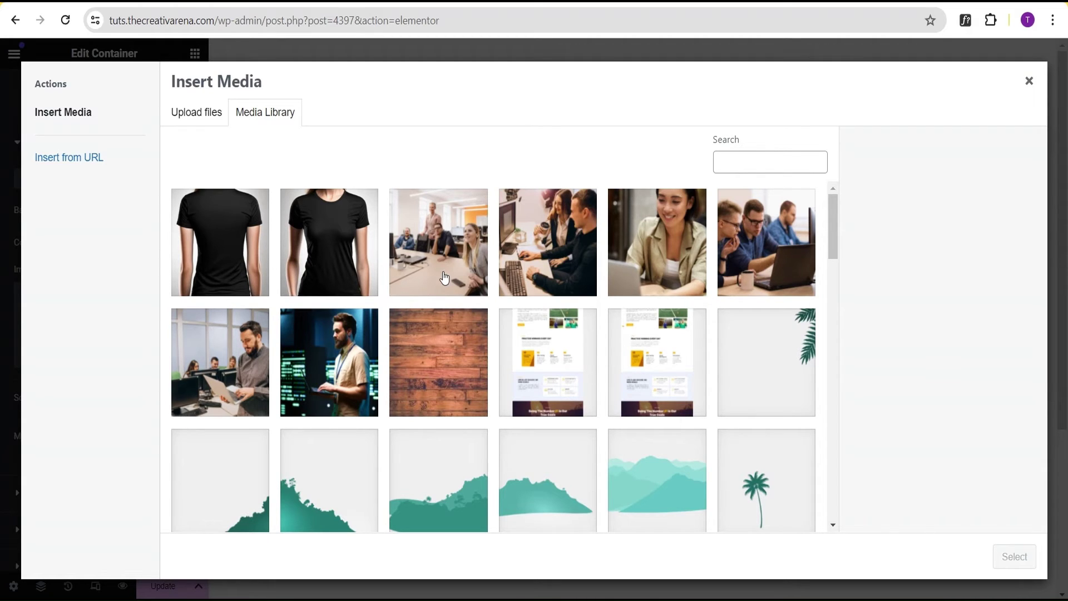
left_click(436, 375)
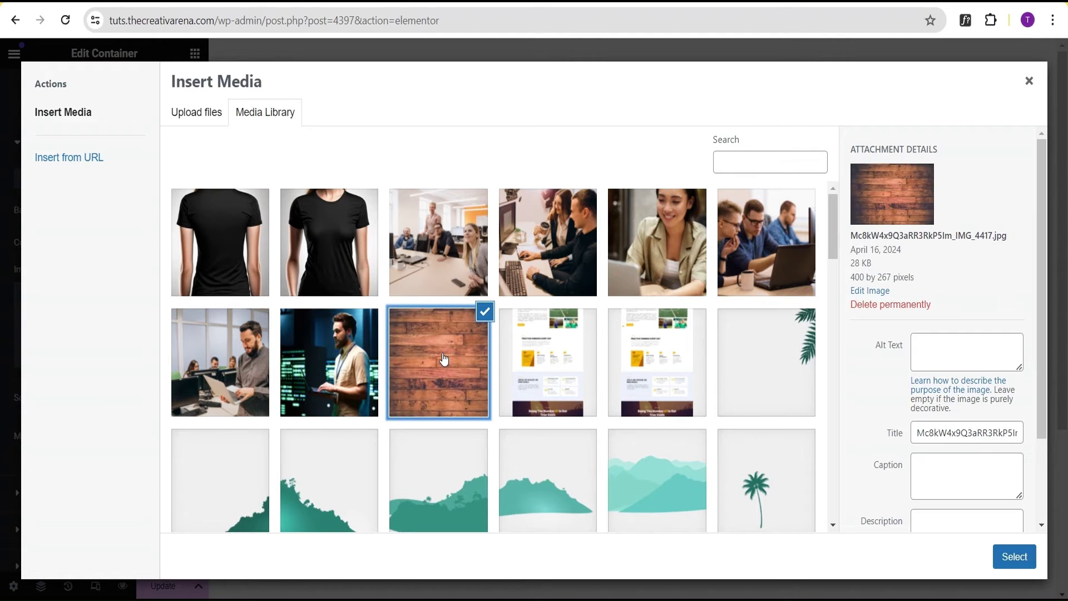
left_click(1016, 564)
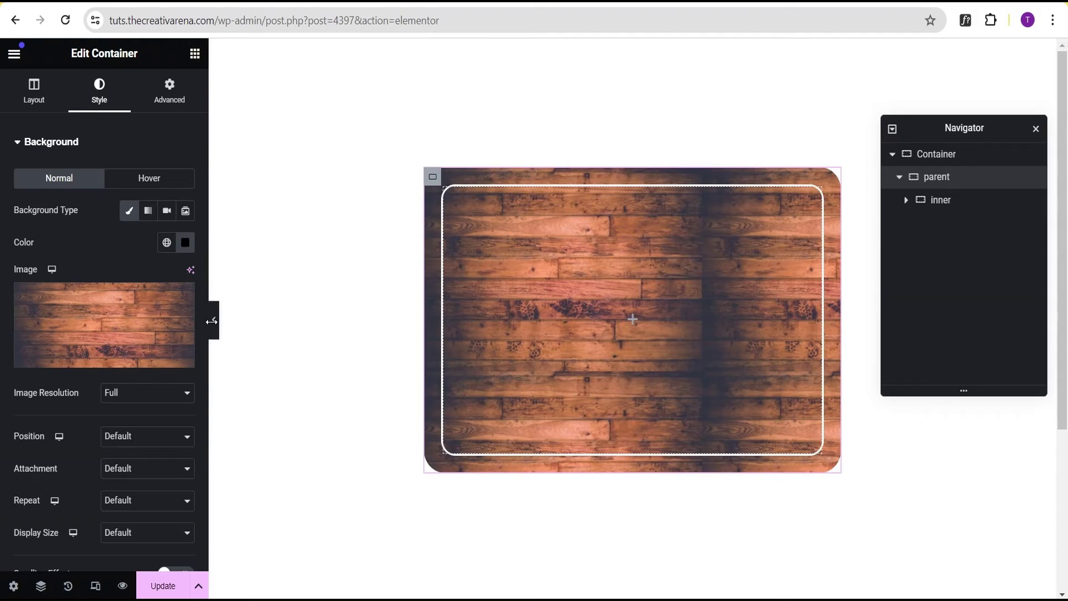
left_click(212, 321)
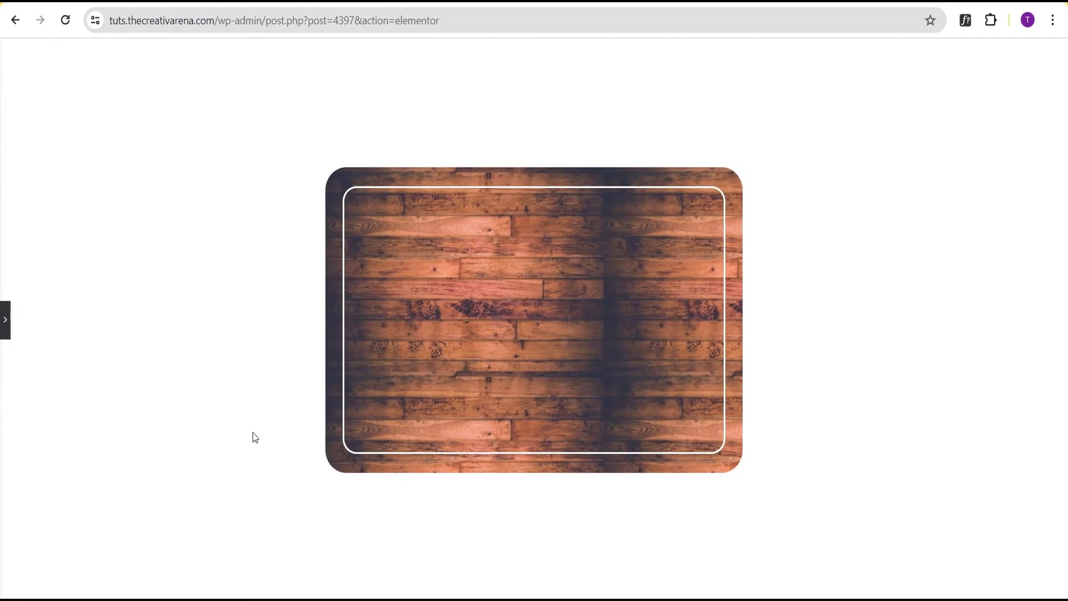
left_click(6, 326)
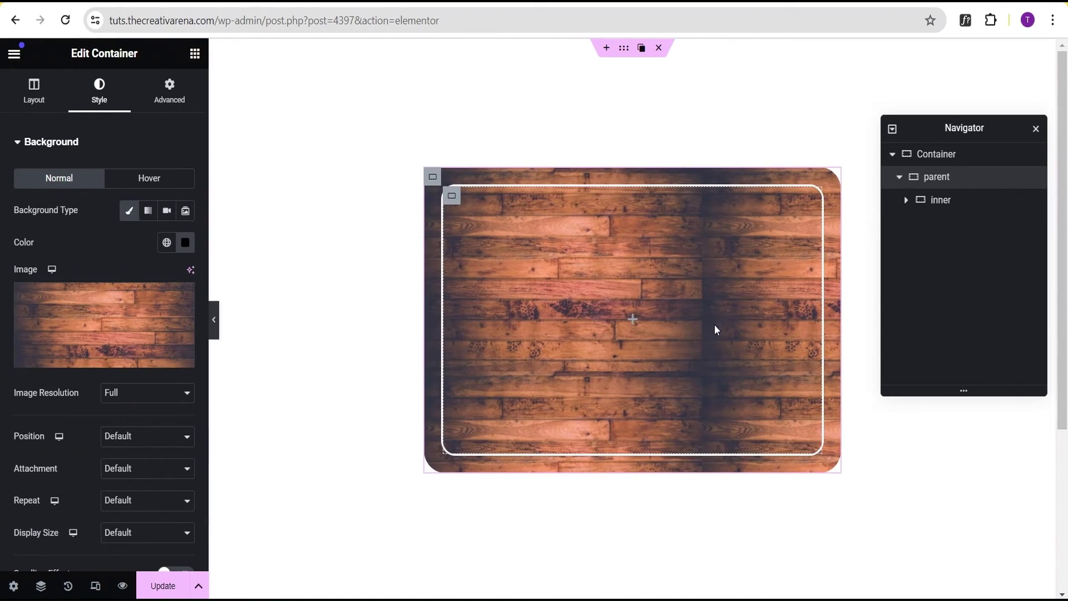
Add a Heading widget to the inner container and a Text Editor widget below it.
left_click(634, 323)
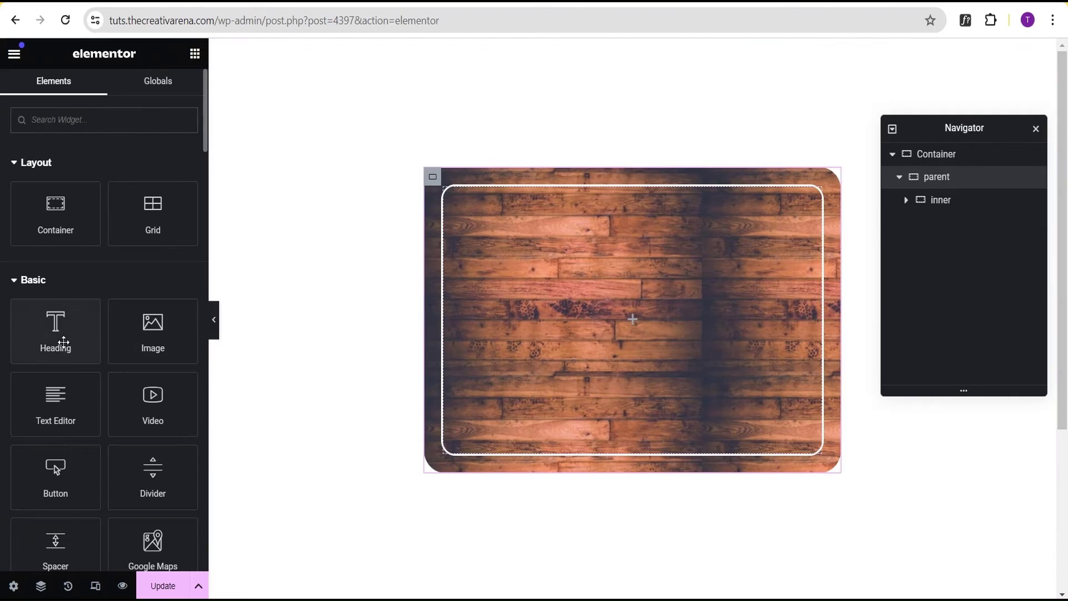
left_click_drag(53, 341, 640, 317)
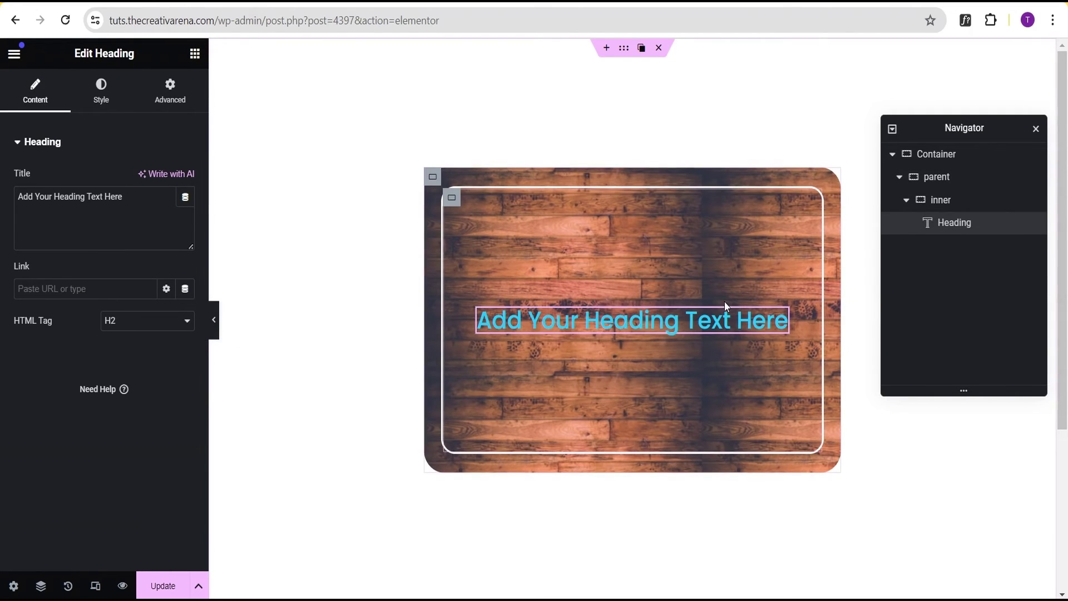
left_click(195, 54)
scroll(65, 422, "down", 3)
left_click_drag(53, 247, 648, 333)
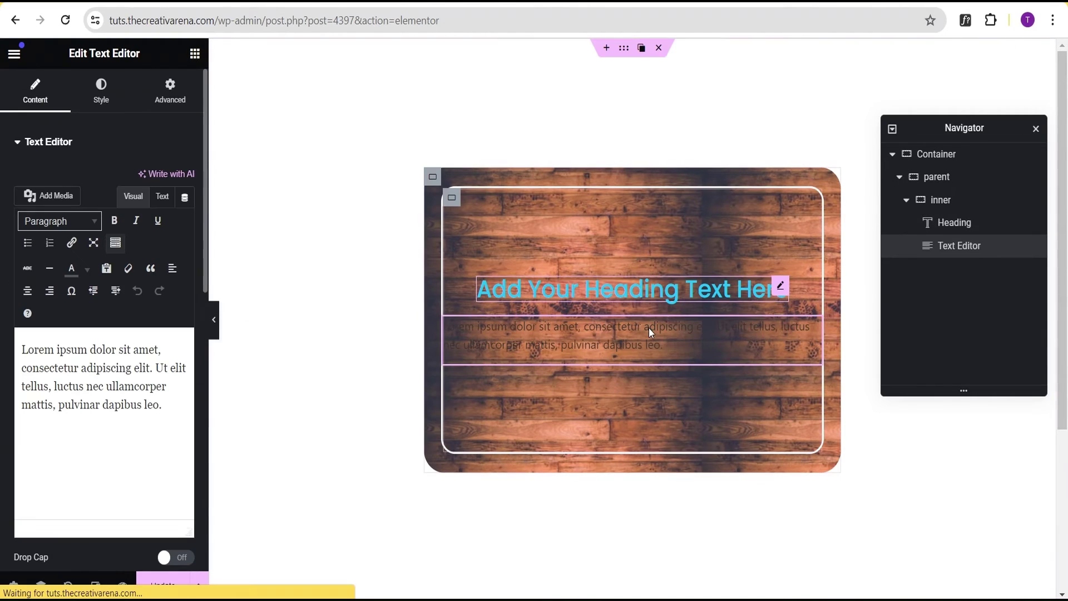
Set the paragraph's text color to white, #FFFFFF.
left_click(102, 99)
left_click(185, 210)
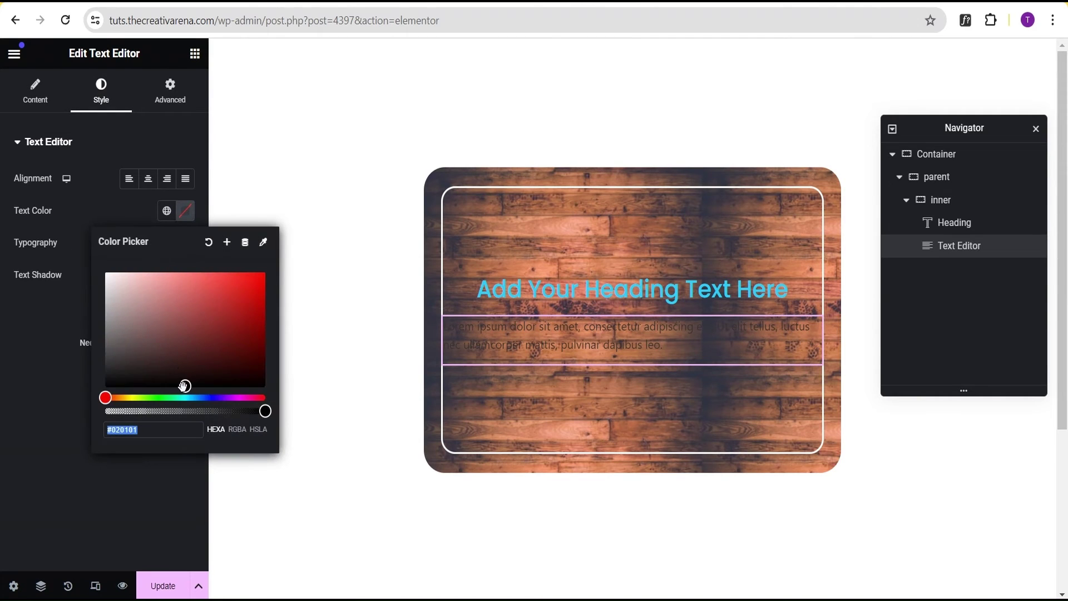
type("#FFFFFF")
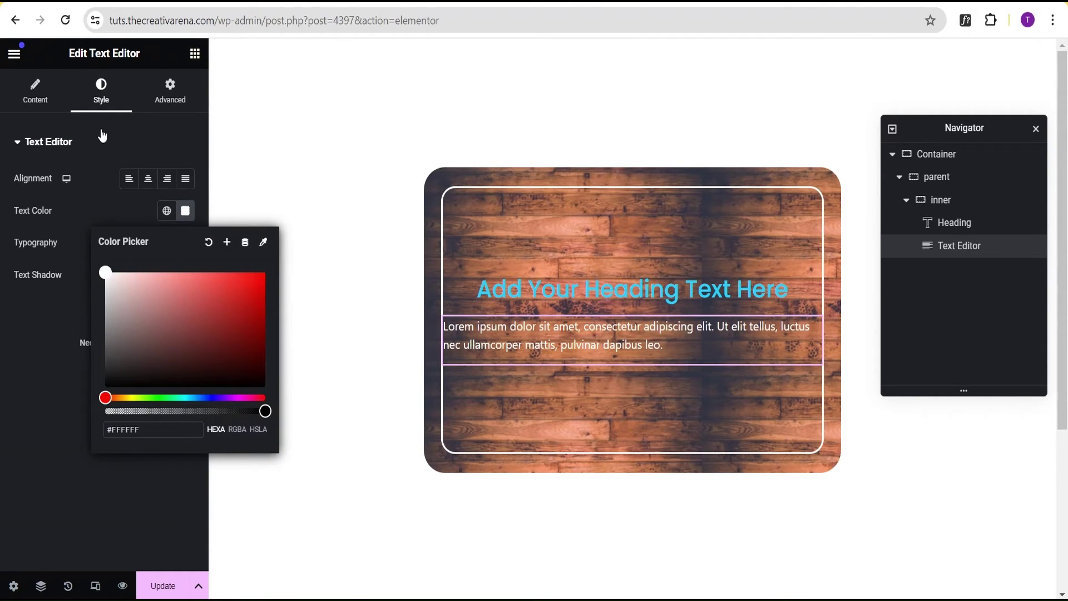
Set the inner container's padding to 20 px on all sides.
left_click(940, 199)
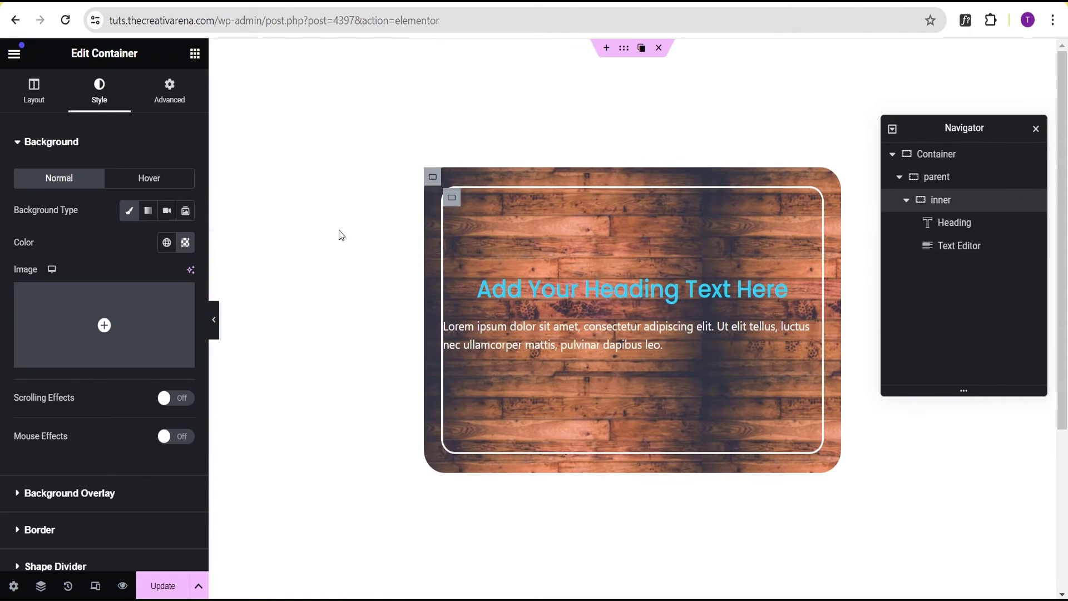
left_click(166, 104)
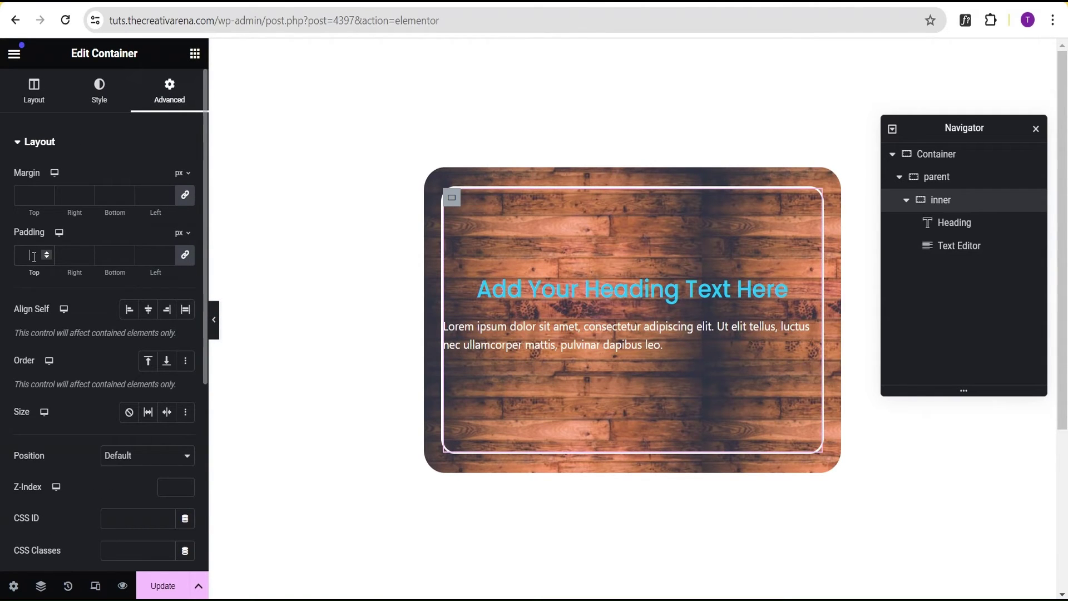
type("20")
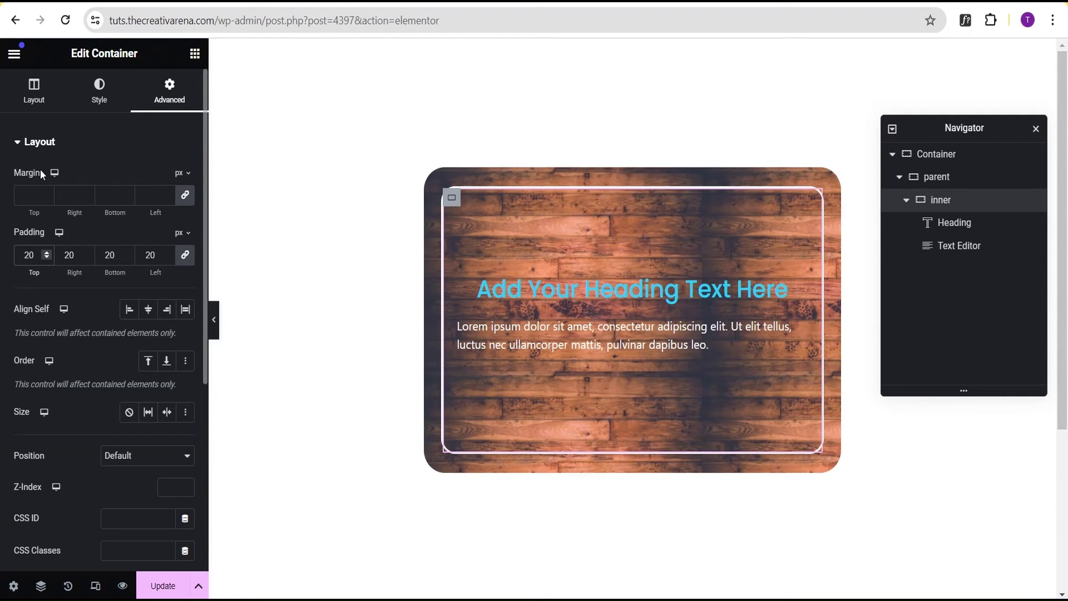
Center-align the paragraph text, then add a Button widget below it in the inner container and preview the card.
left_click(799, 329)
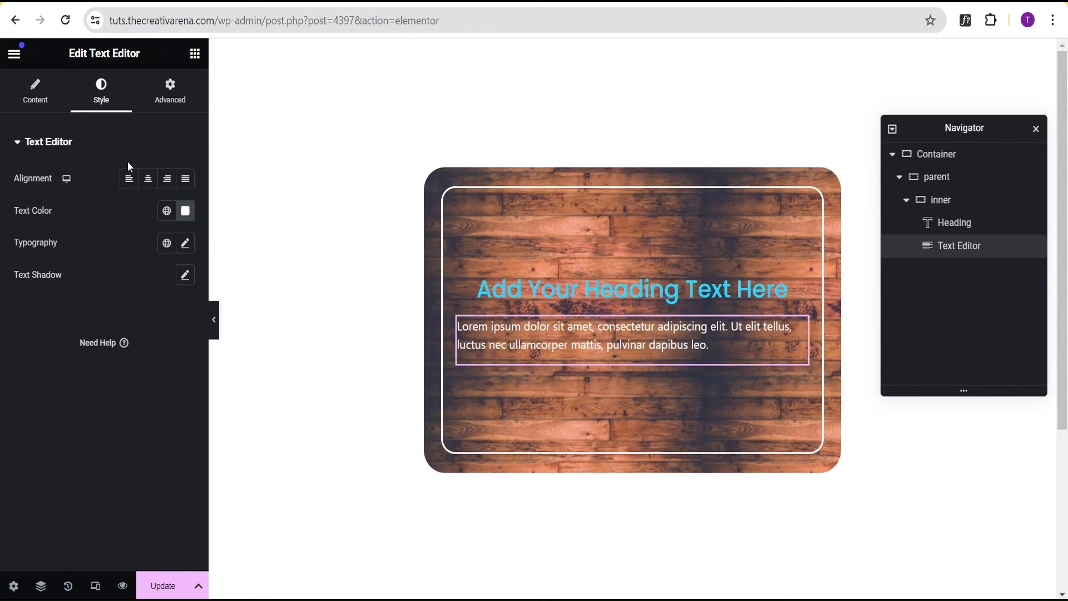
left_click(148, 179)
left_click(192, 54)
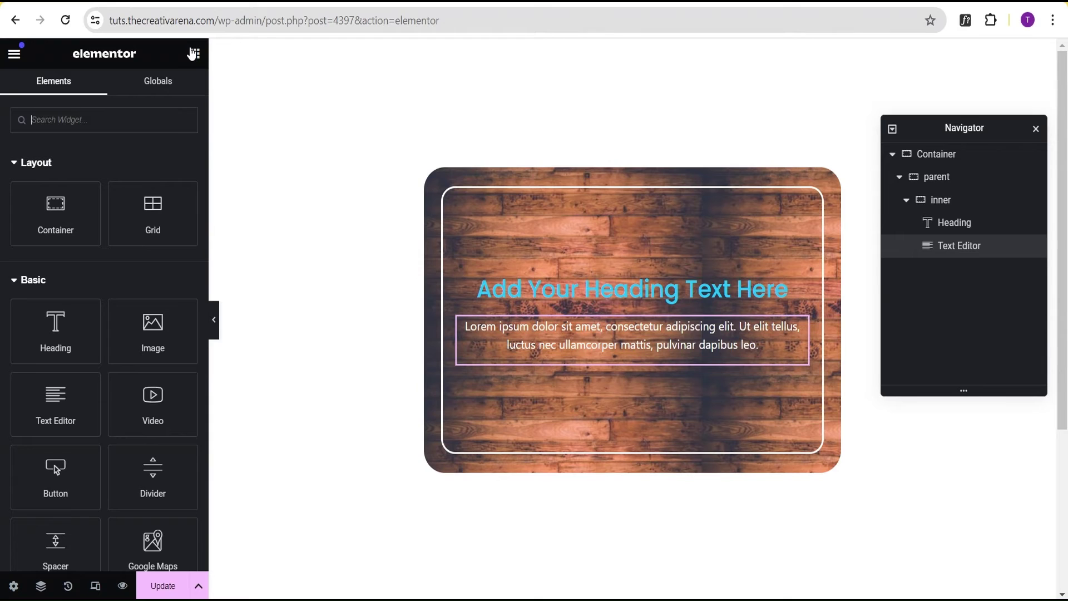
left_click_drag(51, 473, 615, 358)
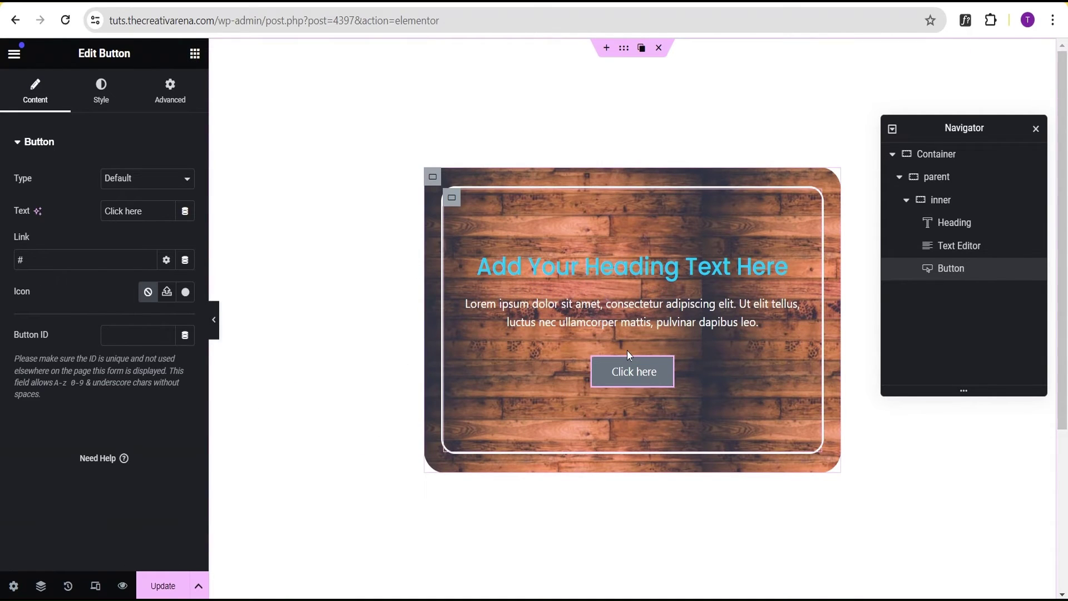
left_click(216, 324)
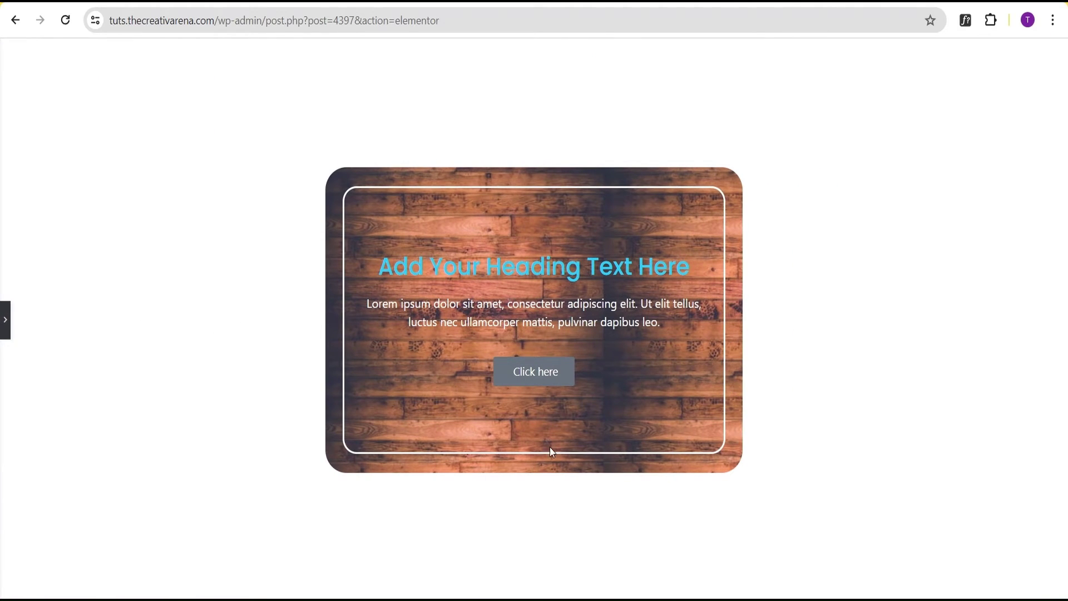
left_click(6, 319)
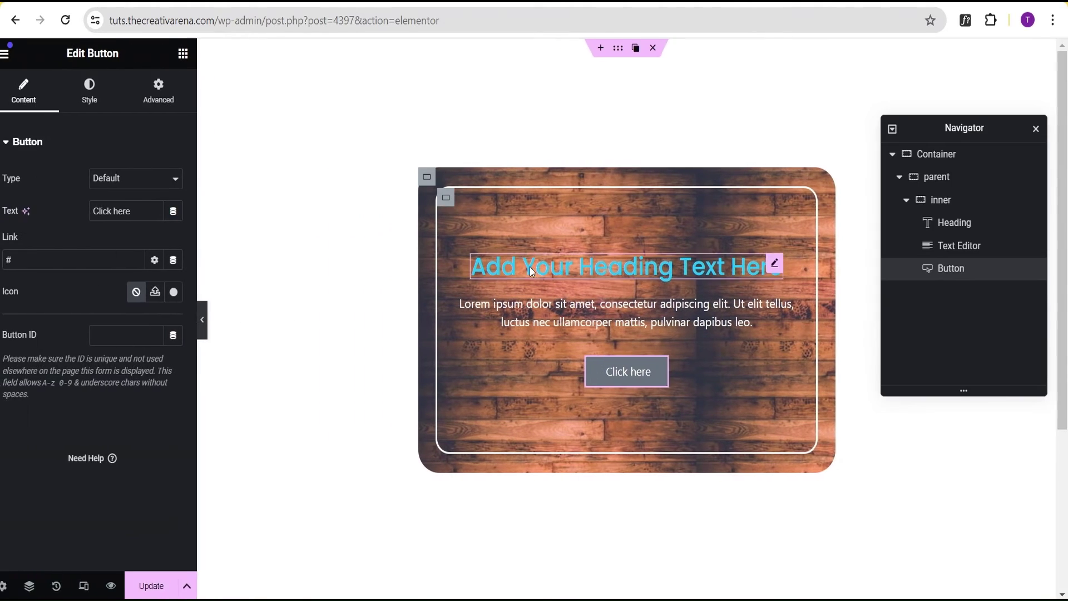
Replace the parent container's background image with the neon rainbow swirl, GetPaidStock.com-6596d134a55d0.jpg.
left_click(433, 175)
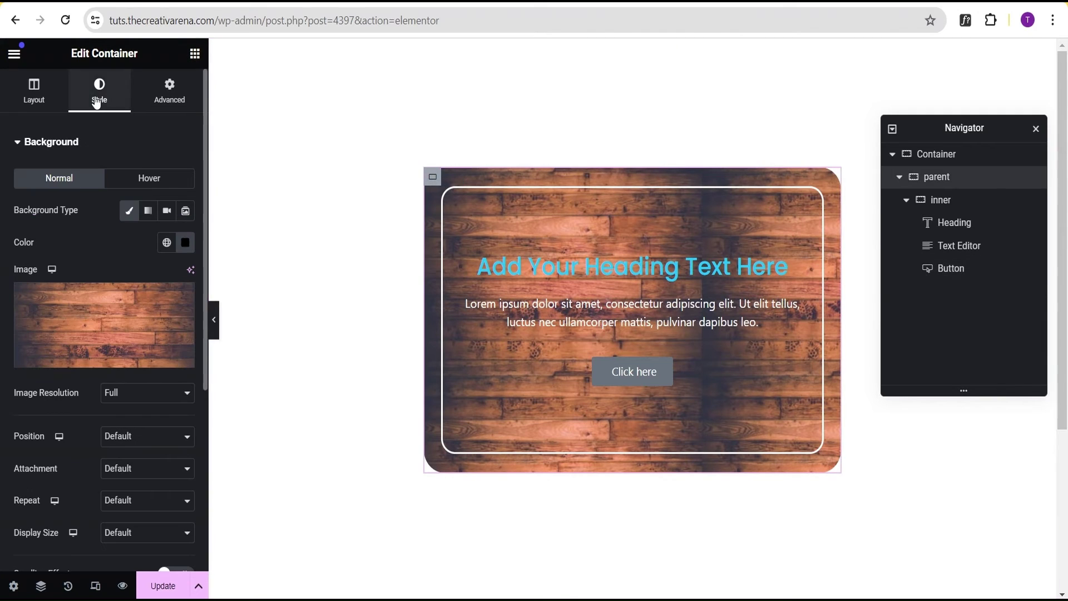
left_click(104, 326)
scroll(554, 328, "down", 10)
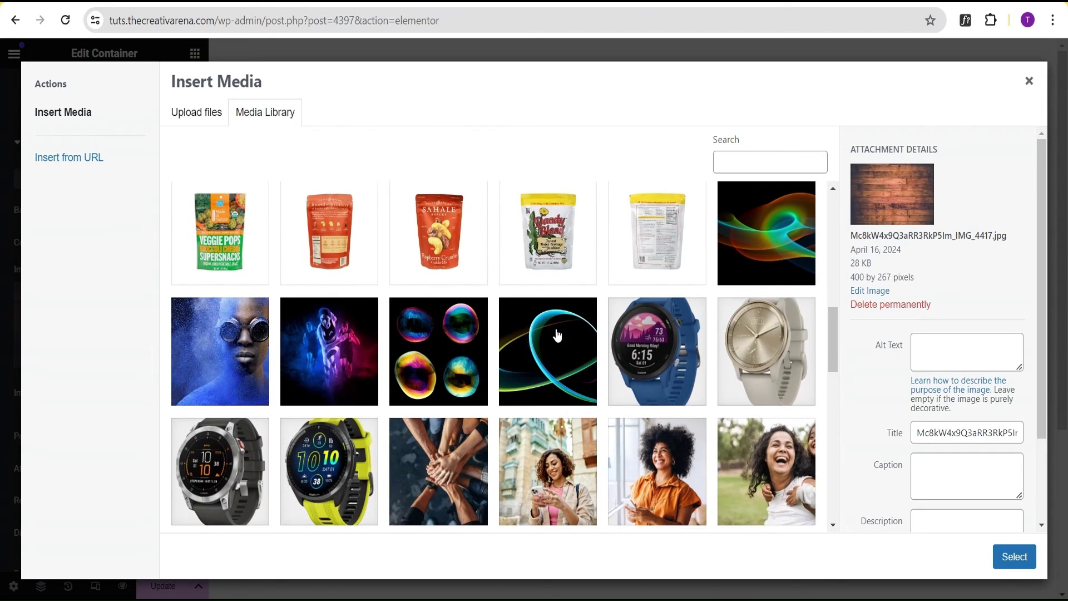
left_click(760, 241)
left_click(1014, 556)
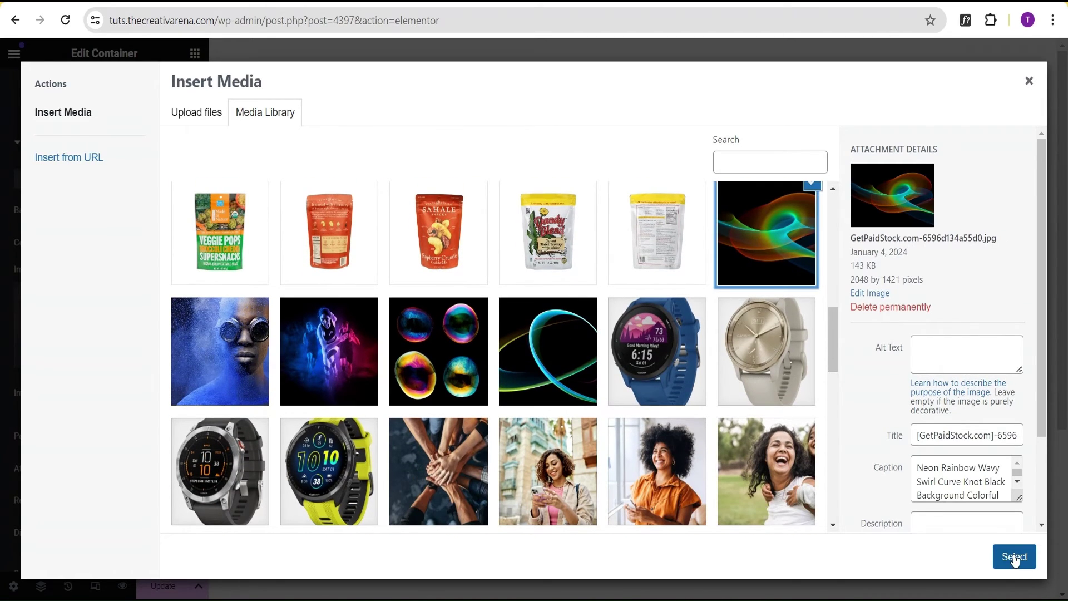
Set the parent's background image position to Center Center, repeat to No-repeat and display size to Cover, and preview it.
scroll(117, 394, "down", 1)
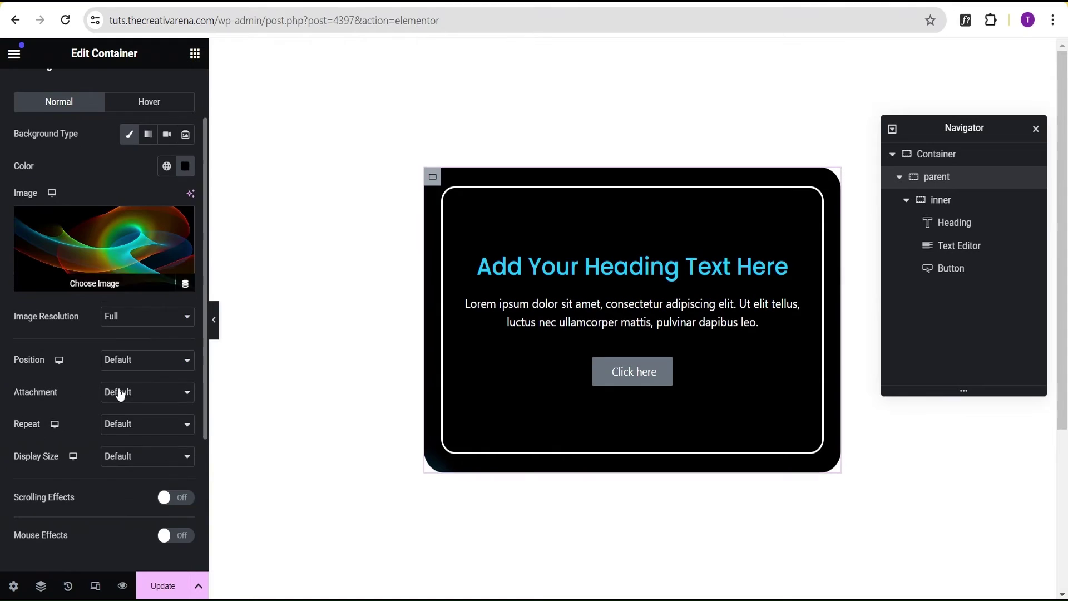
left_click(129, 361)
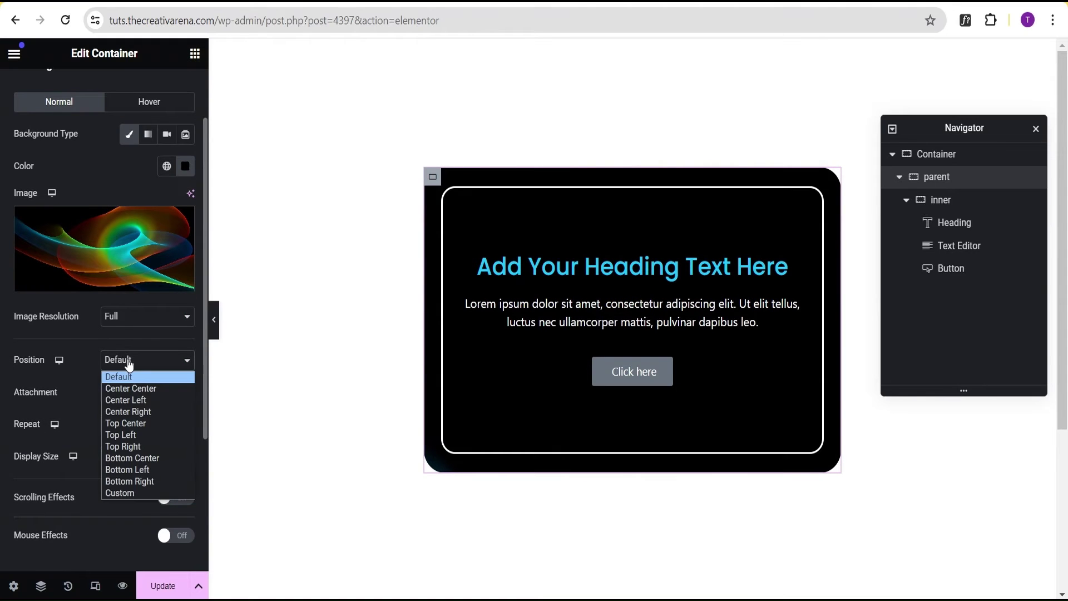
left_click(137, 390)
left_click(111, 428)
left_click(134, 452)
left_click(133, 456)
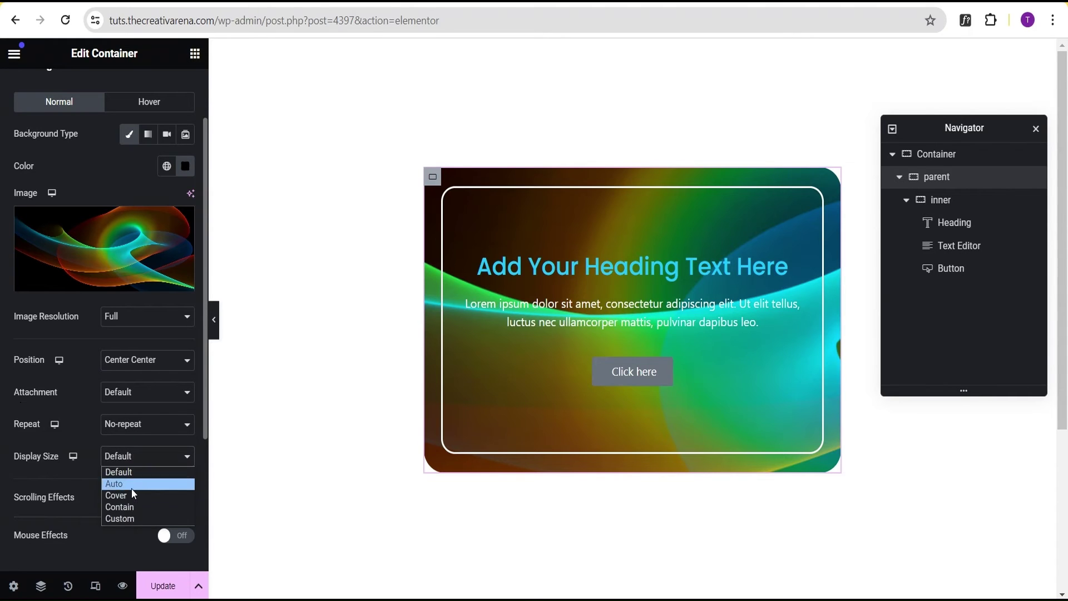
left_click(134, 495)
left_click(214, 320)
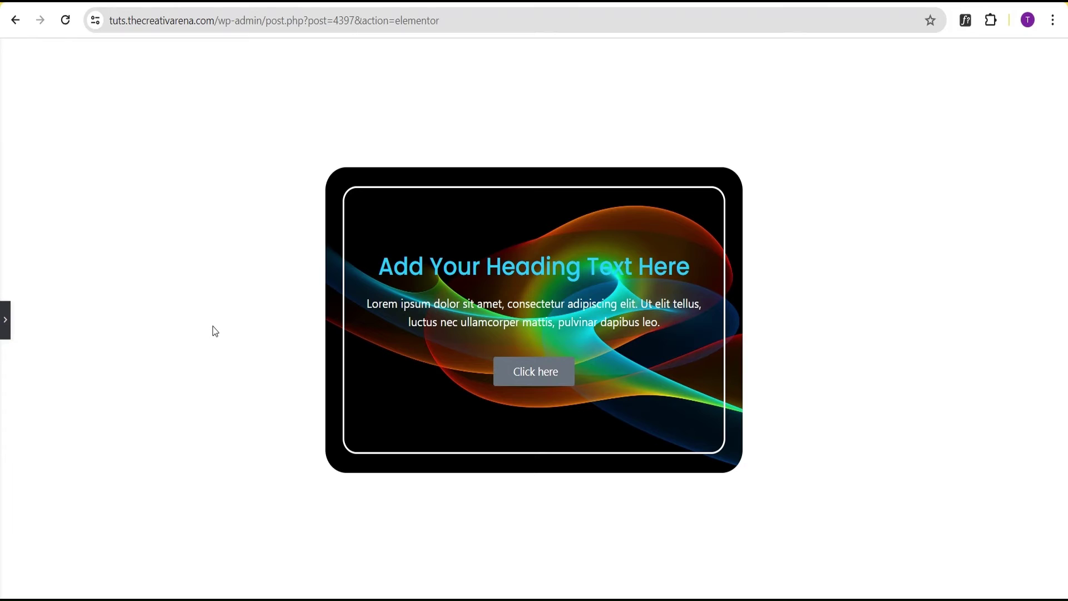
left_click(7, 320)
Give the parent container a classic black background overlay and preview the darkened image.
scroll(78, 183, "down", 4)
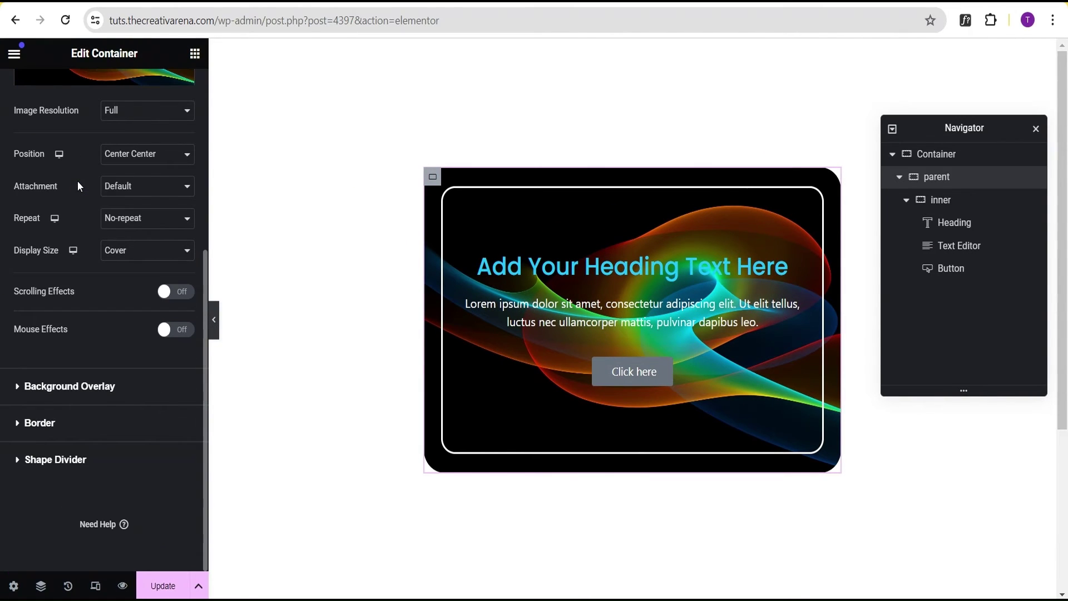
left_click(65, 390)
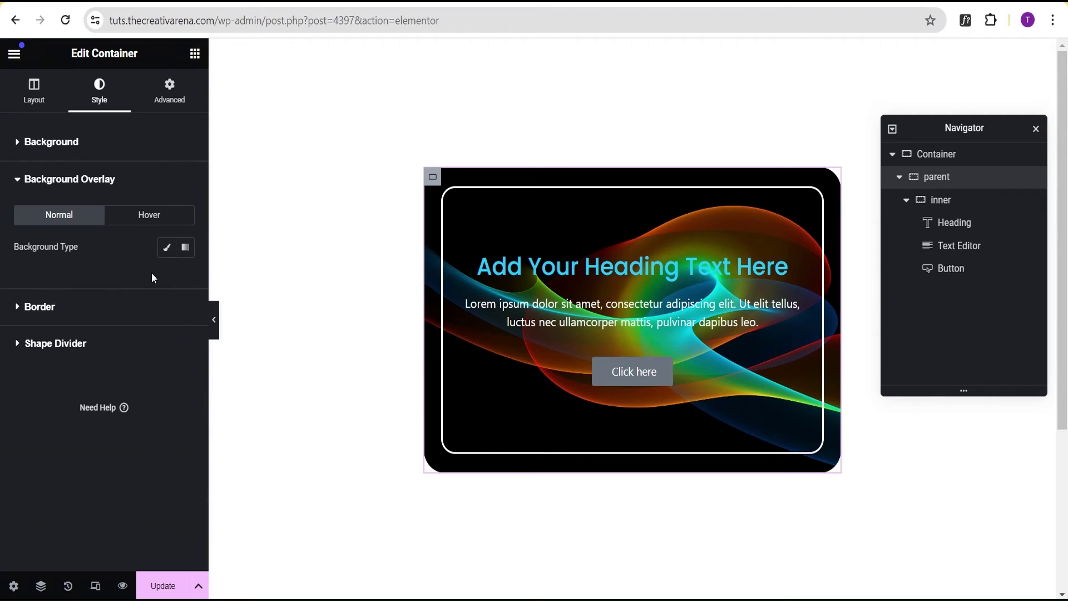
left_click(167, 249)
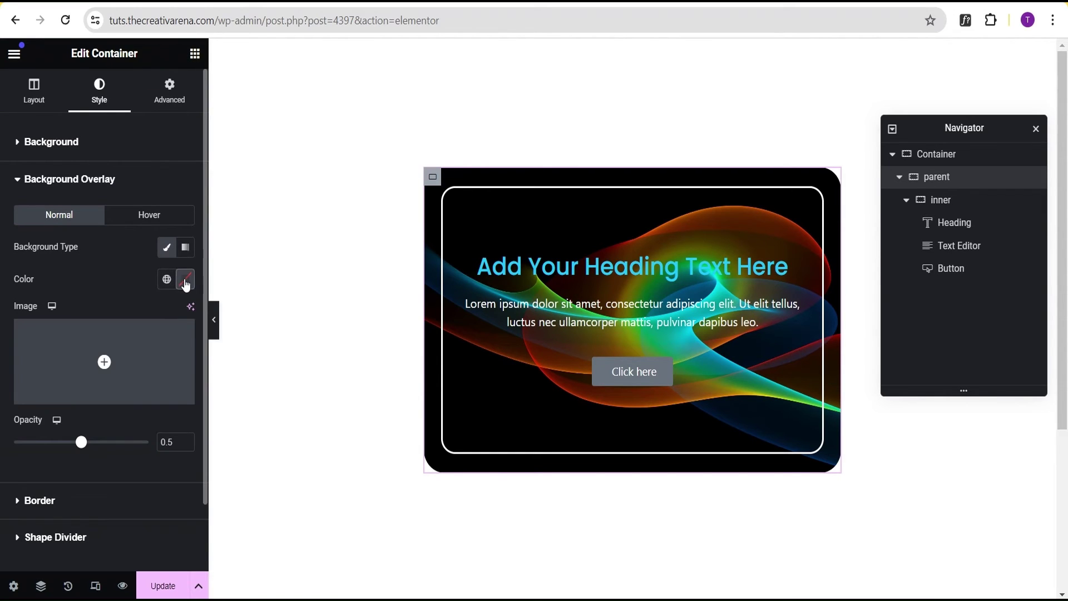
left_click(186, 279)
left_click_drag(186, 375, 183, 454)
left_click(160, 293)
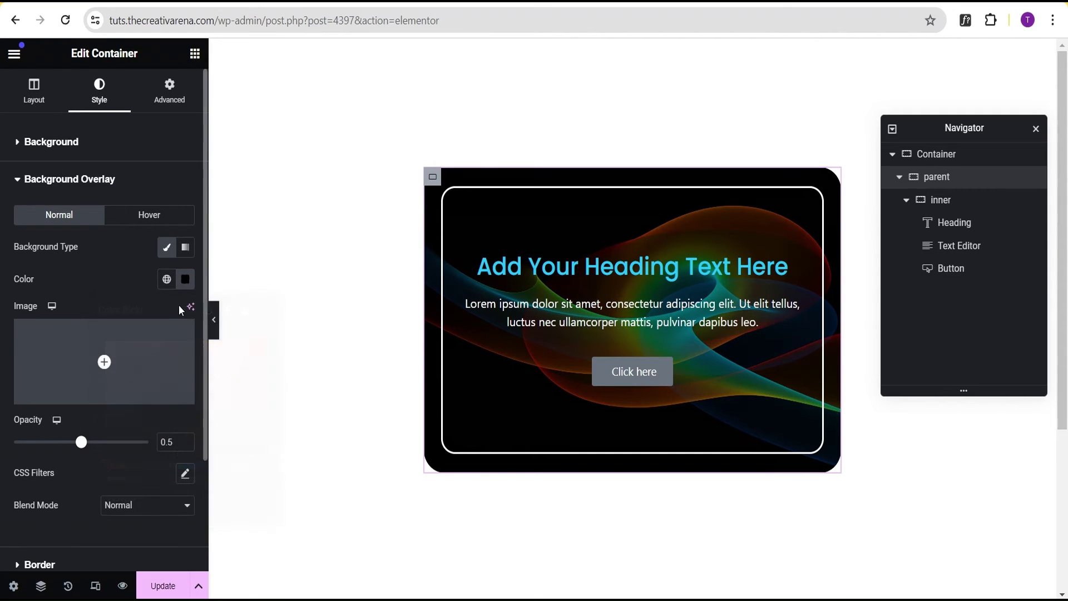
left_click(211, 319)
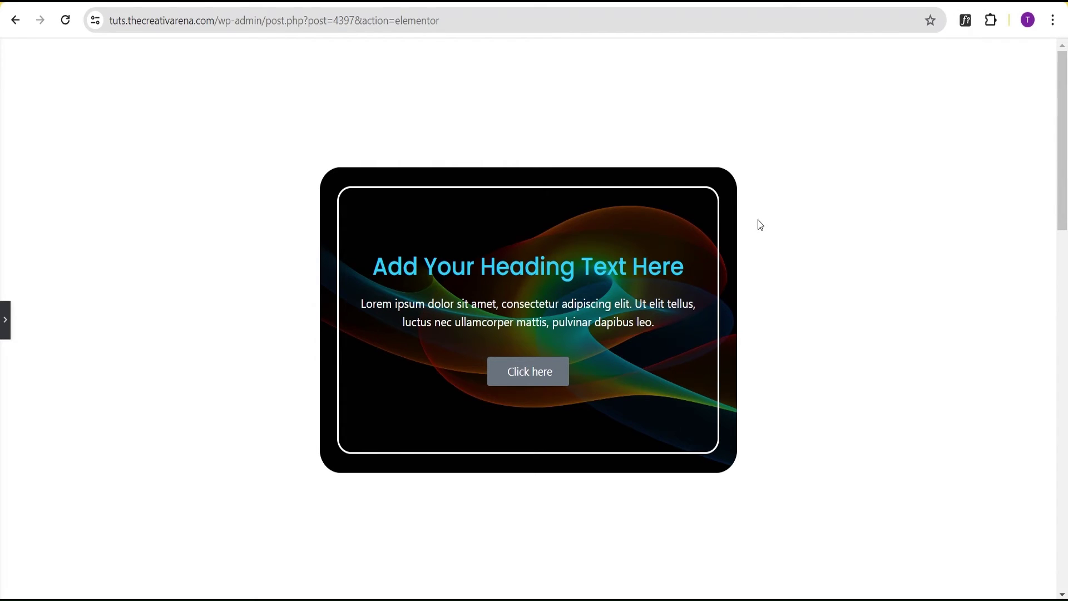
Insert a new container inside the next empty parent container below the card.
scroll(817, 215, "down", 12)
scroll(818, 218, "down", 8)
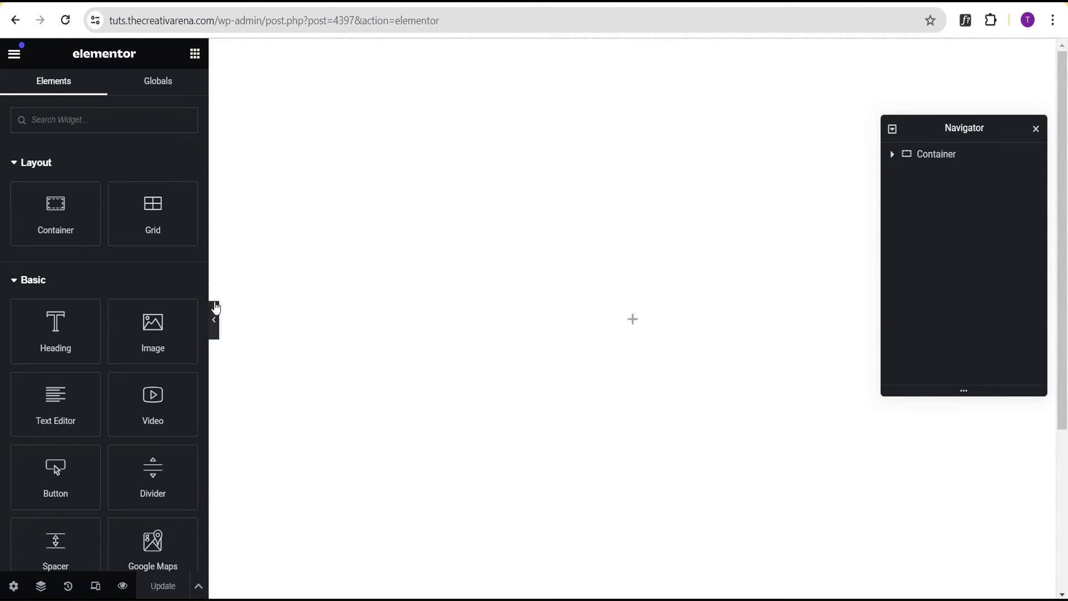
left_click_drag(52, 224, 666, 366)
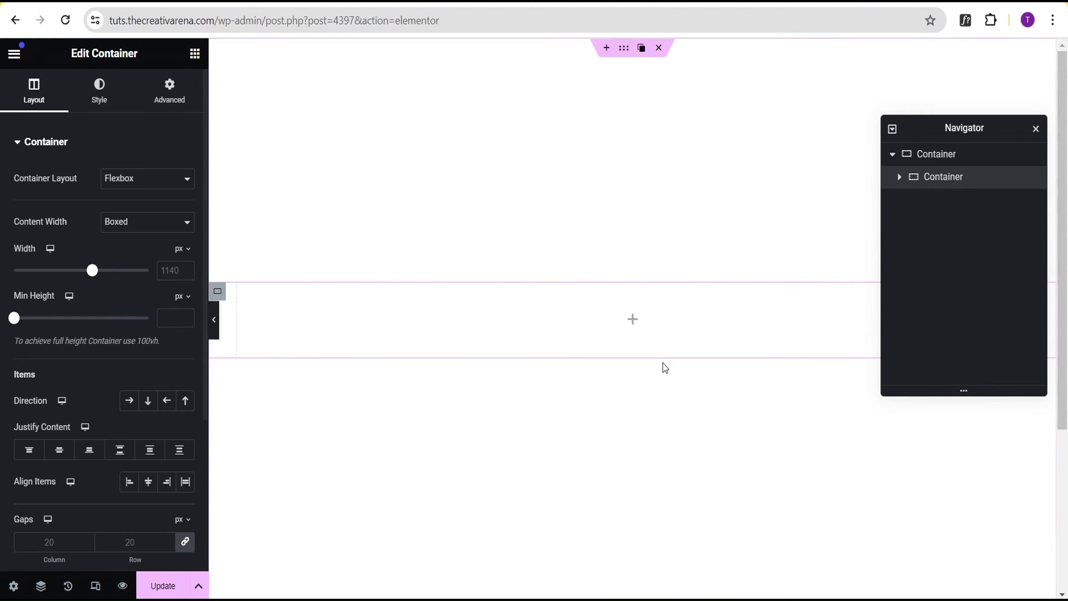
Set the nested container's content width to Full Width, its width to 400 px and its minimum height to 500 px.
left_click(127, 228)
left_click(132, 249)
left_click(182, 249)
left_click(184, 254)
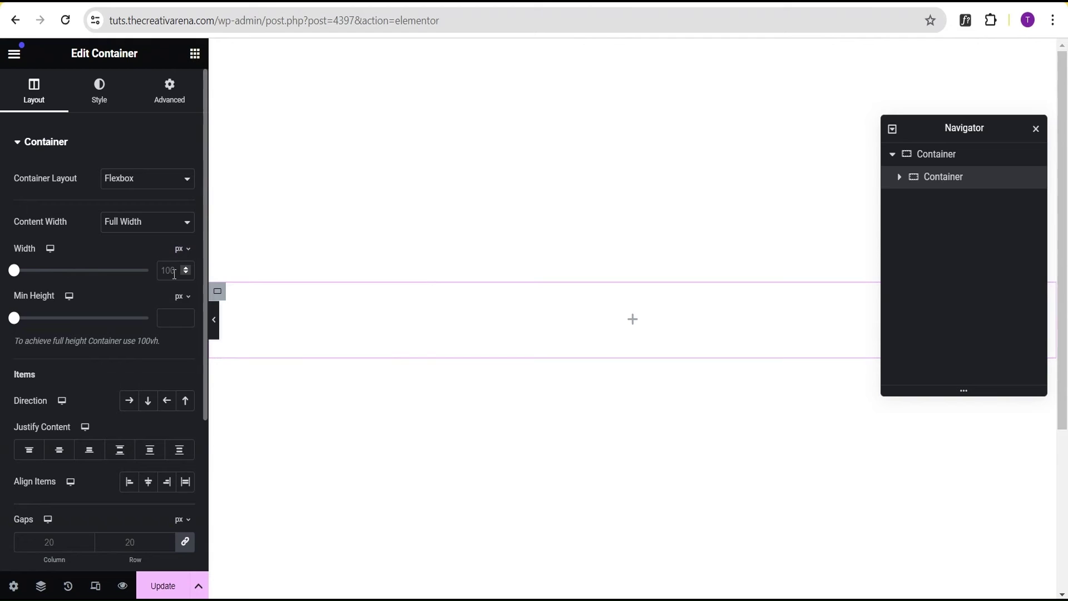
type("400")
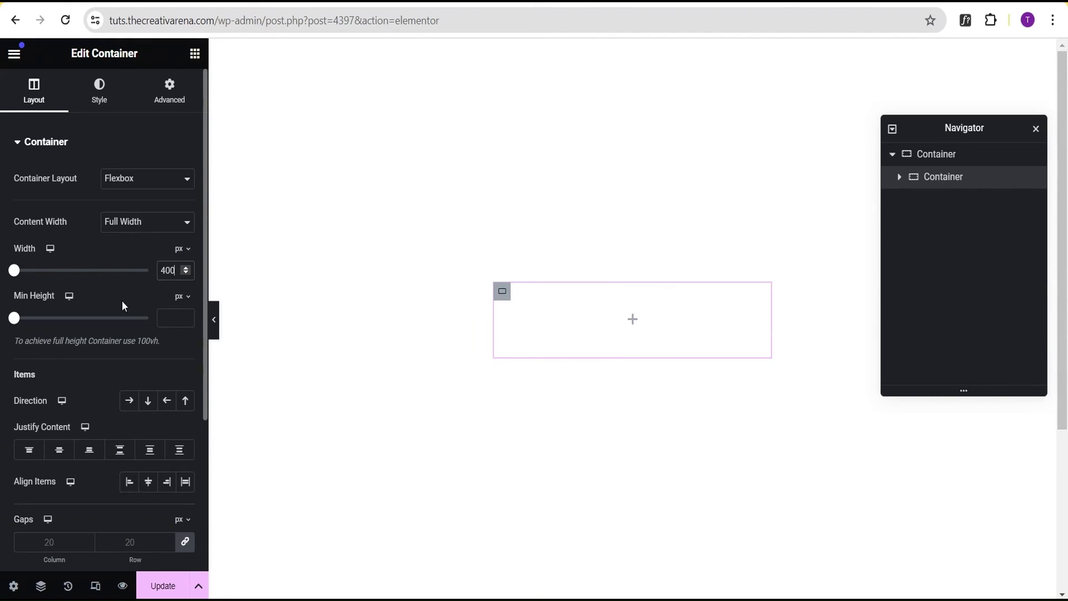
left_click(160, 317)
type("500")
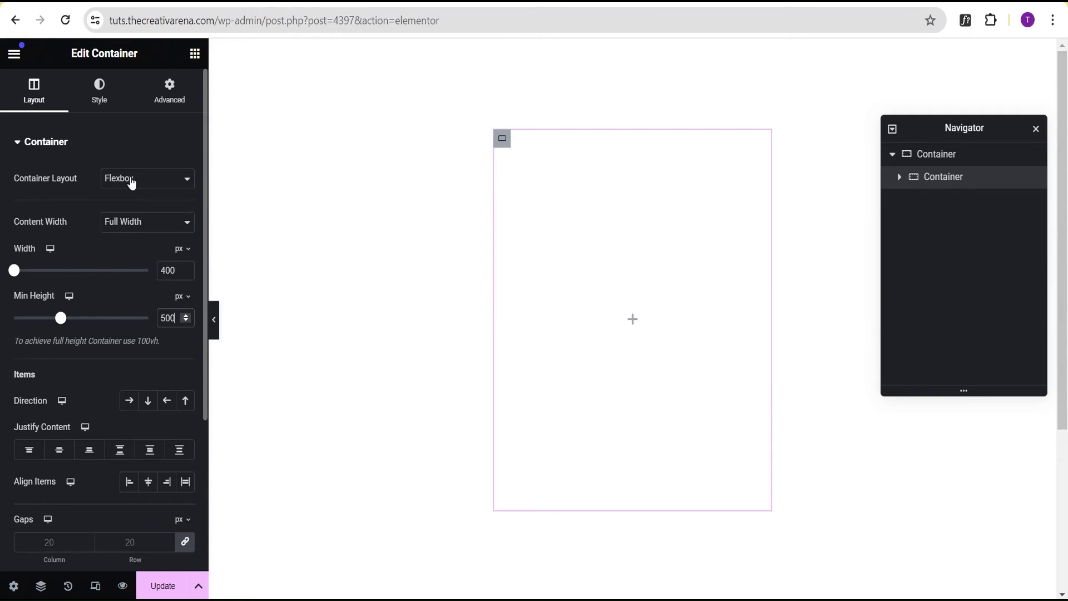
Give the nested container a classic background using the library image of the black T-shirt seen from behind.
left_click(96, 102)
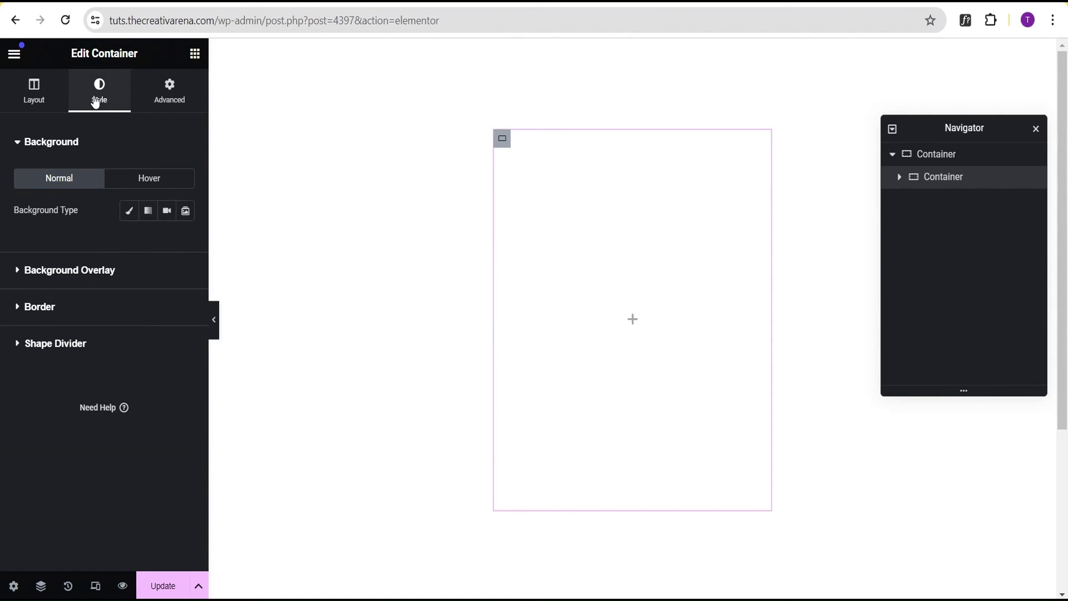
left_click(129, 212)
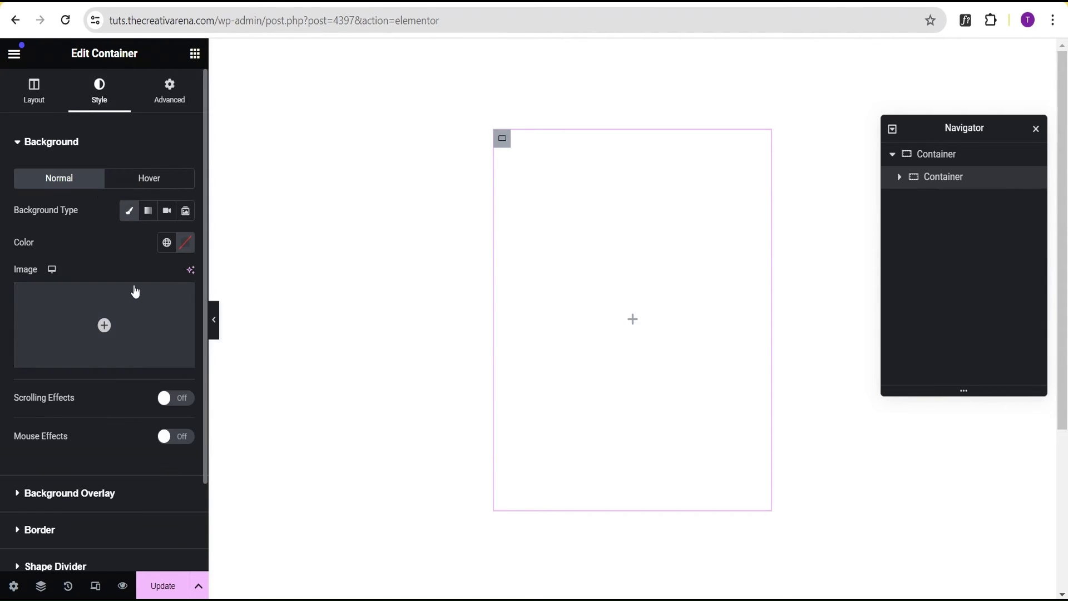
left_click(106, 326)
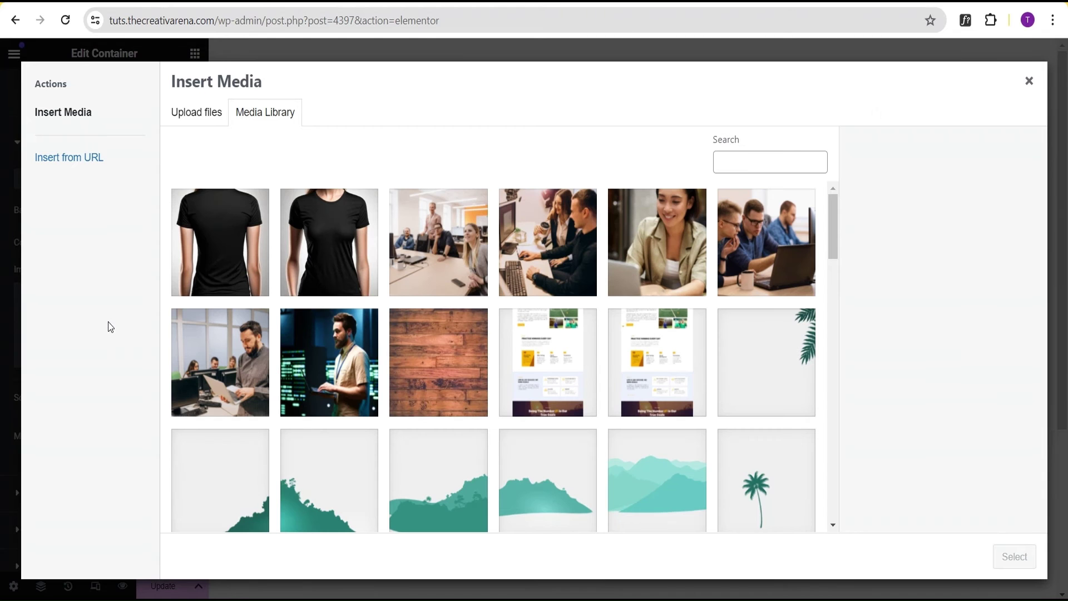
left_click(231, 256)
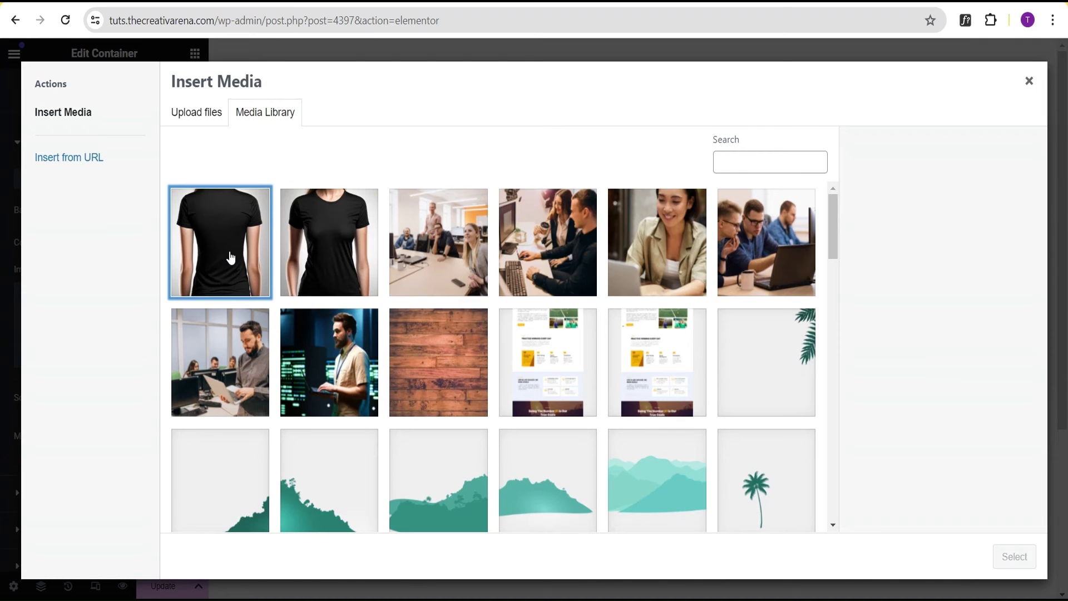
left_click(1014, 557)
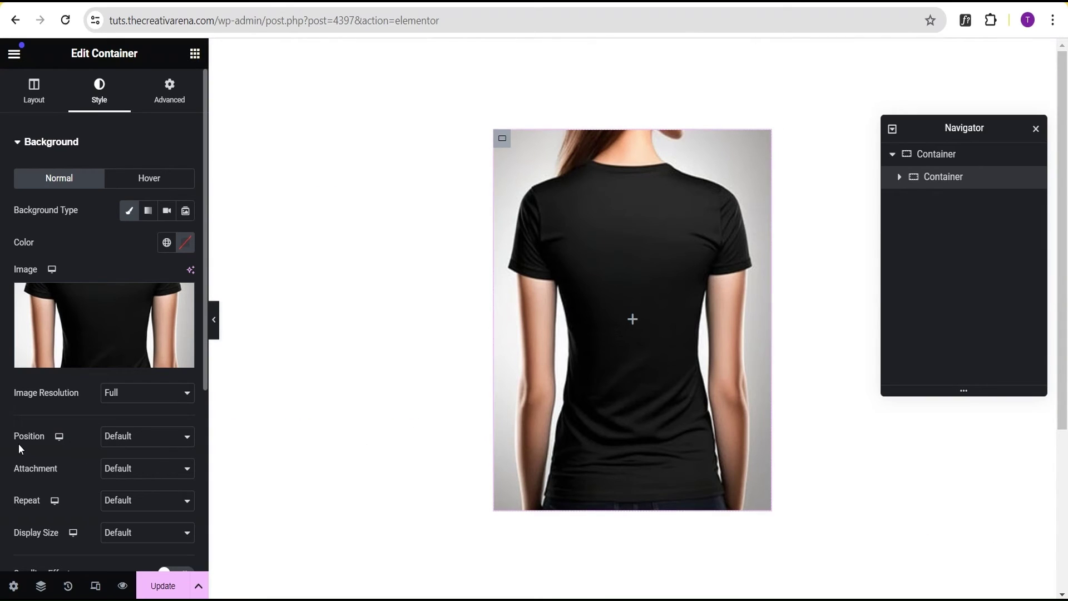
Set the nested container's background image position to Center Center, repeat to No-repeat and display size to Cover.
left_click(136, 441)
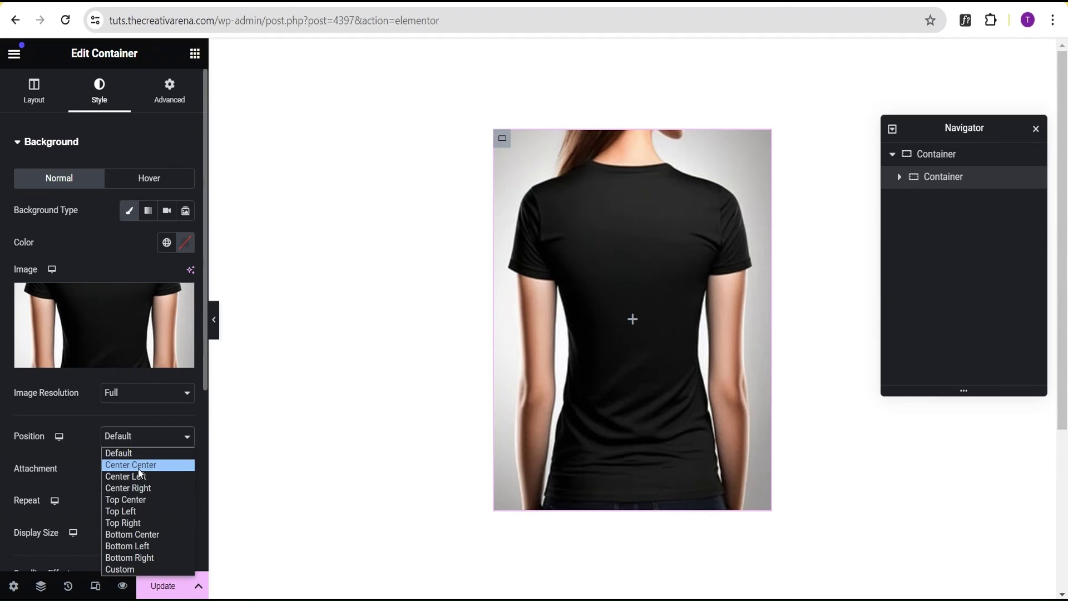
left_click(138, 469)
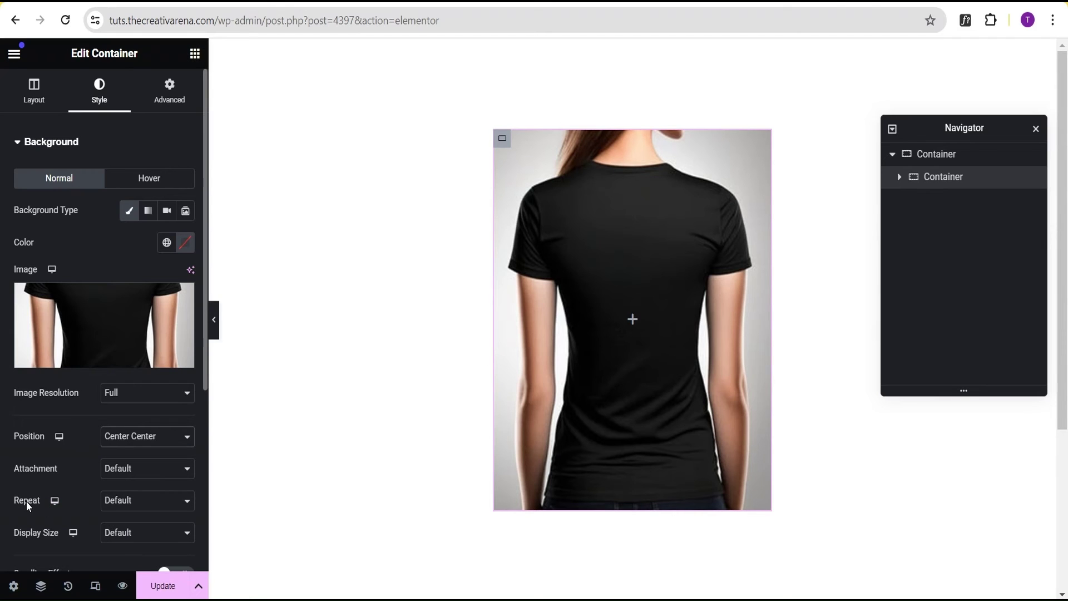
left_click(123, 499)
left_click(137, 527)
left_click(135, 503)
left_click(138, 527)
left_click(158, 540)
left_click(139, 493)
scroll(139, 492, "down", 3)
scroll(137, 487, "up", 3)
Add an Image widget to the nested container, sized 400 px wide and 500 px high with object fit Cover.
left_click(196, 56)
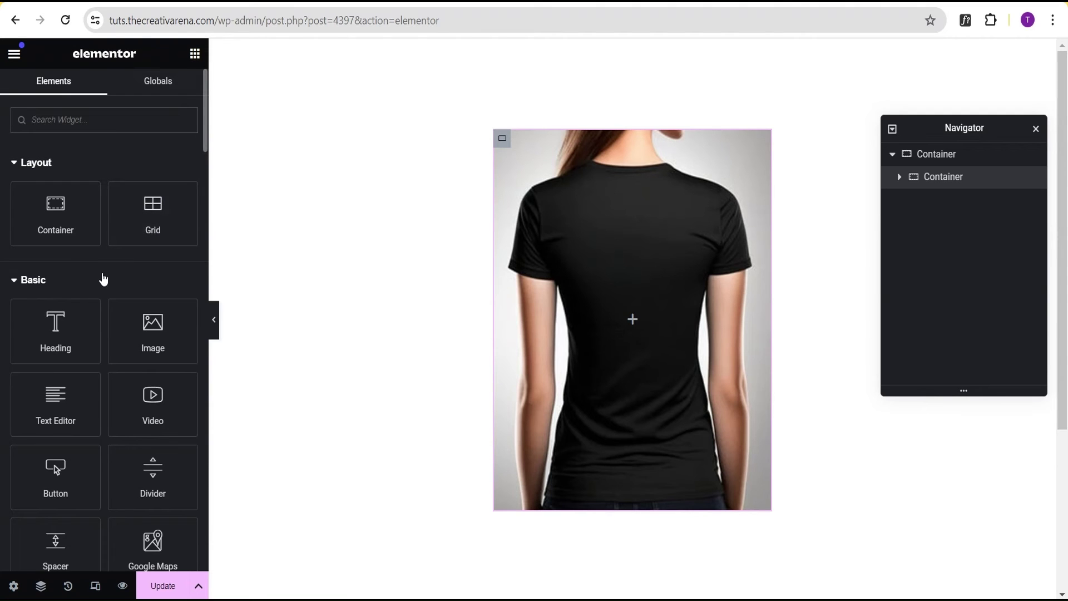
left_click_drag(153, 334, 676, 315)
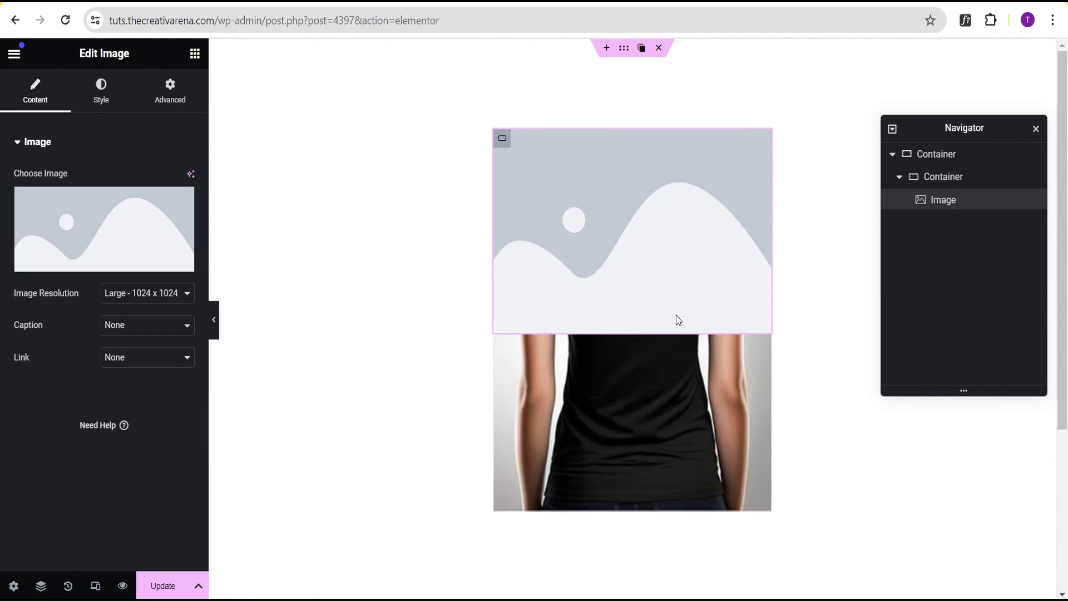
left_click(104, 98)
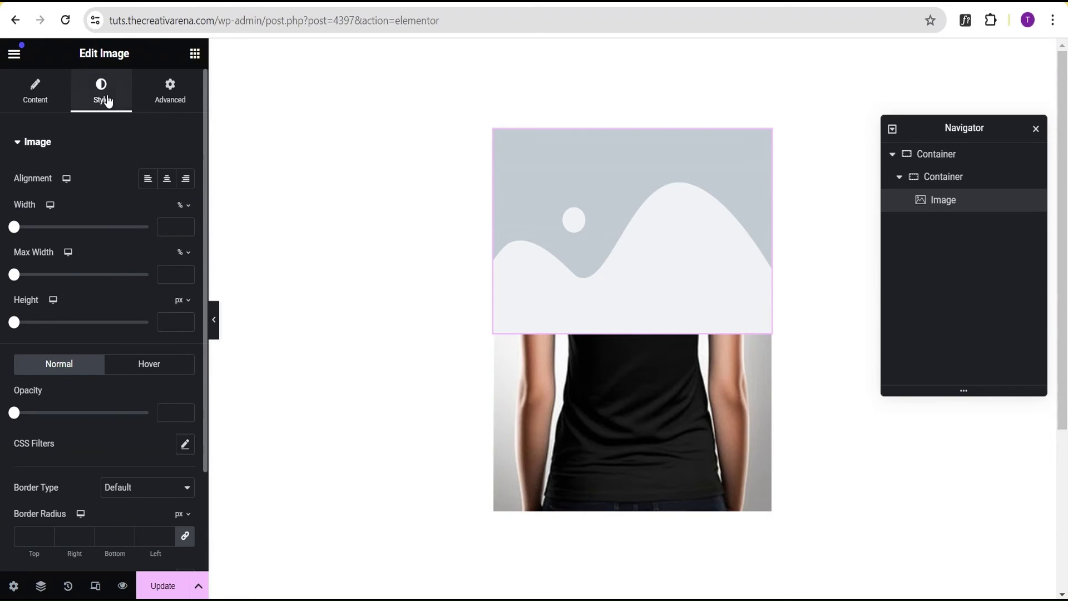
left_click(180, 214)
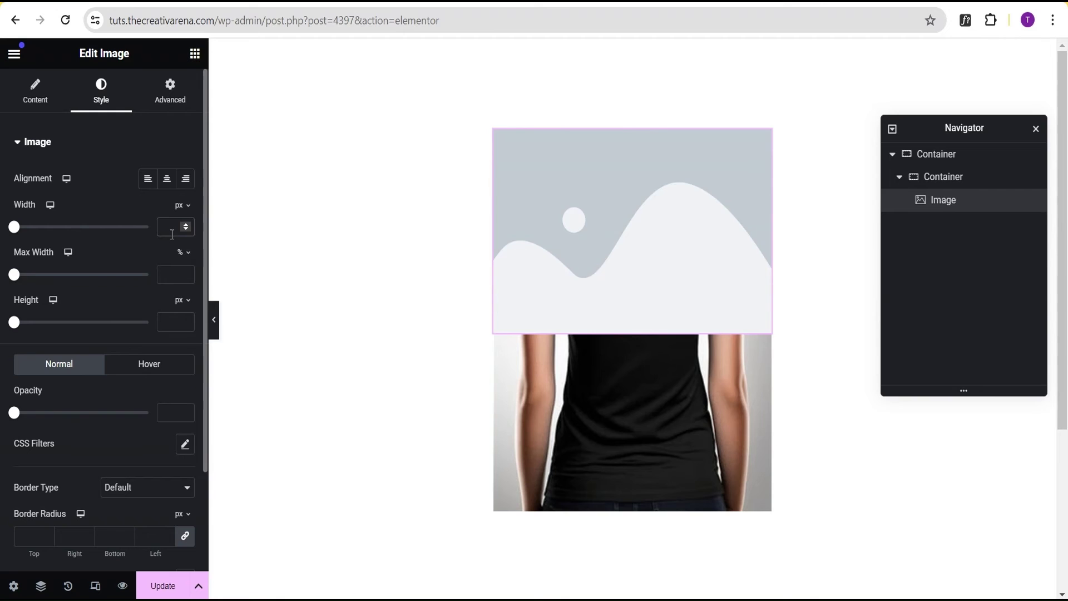
left_click(171, 235)
type("400")
left_click(173, 323)
type("500")
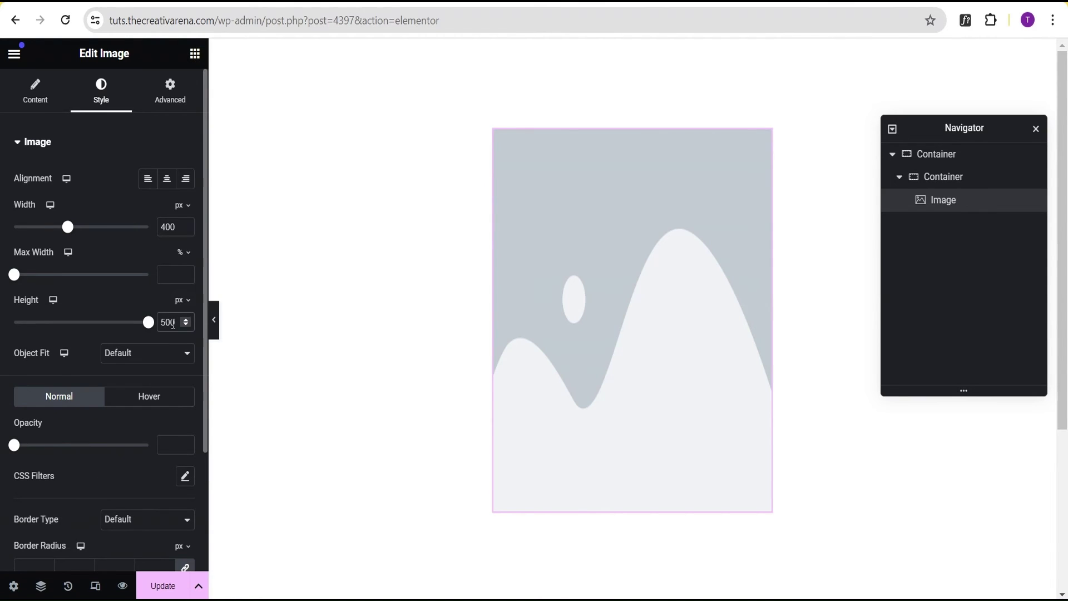
left_click(121, 362)
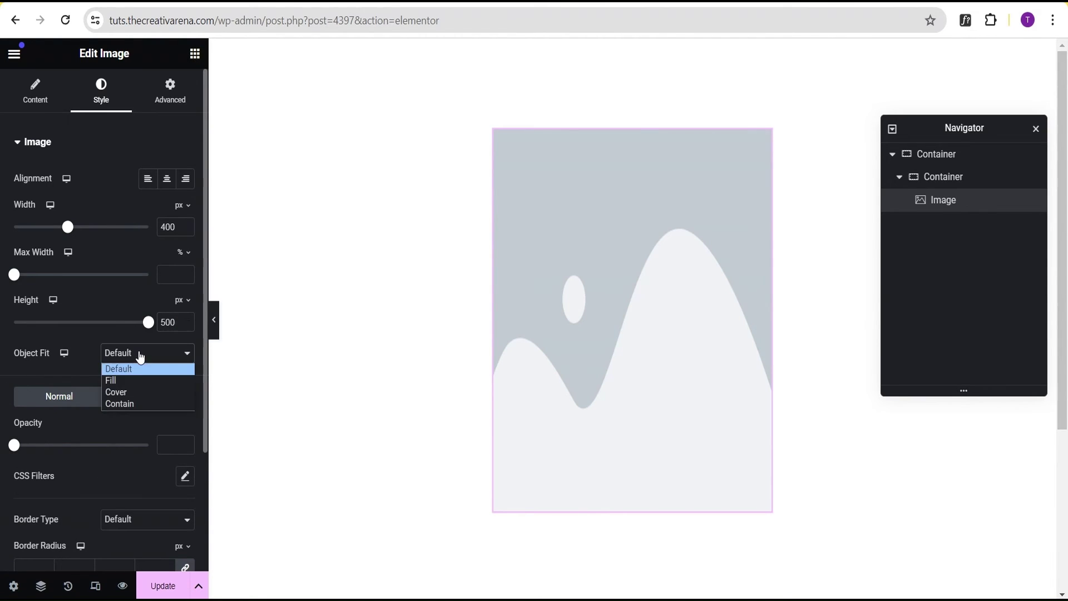
left_click(133, 393)
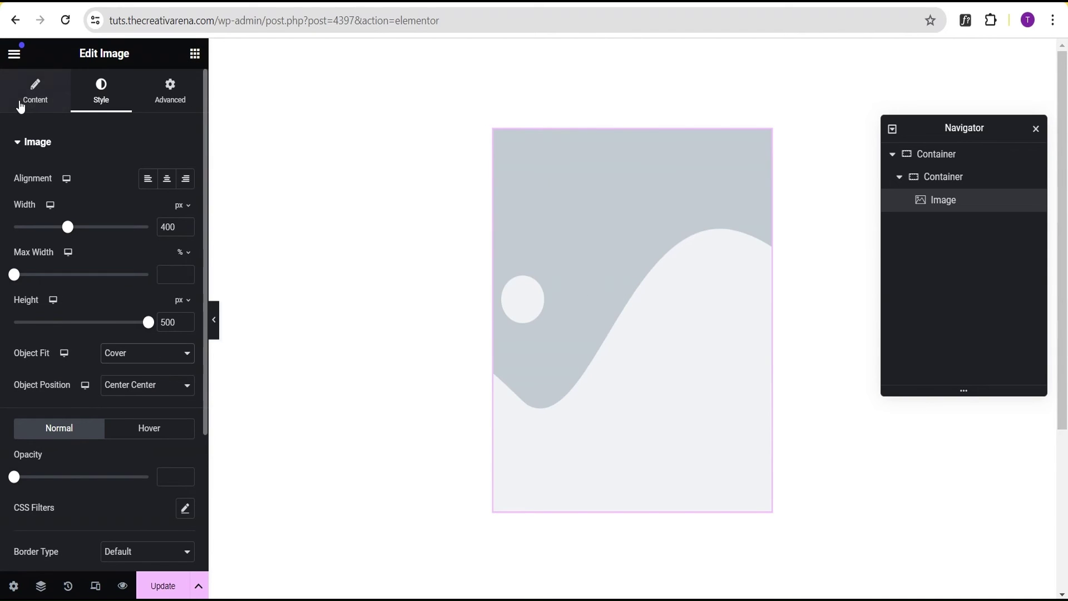
Set the Image widget's picture to front.jpg, the front view of the black T-shirt.
left_click(23, 106)
left_click(74, 224)
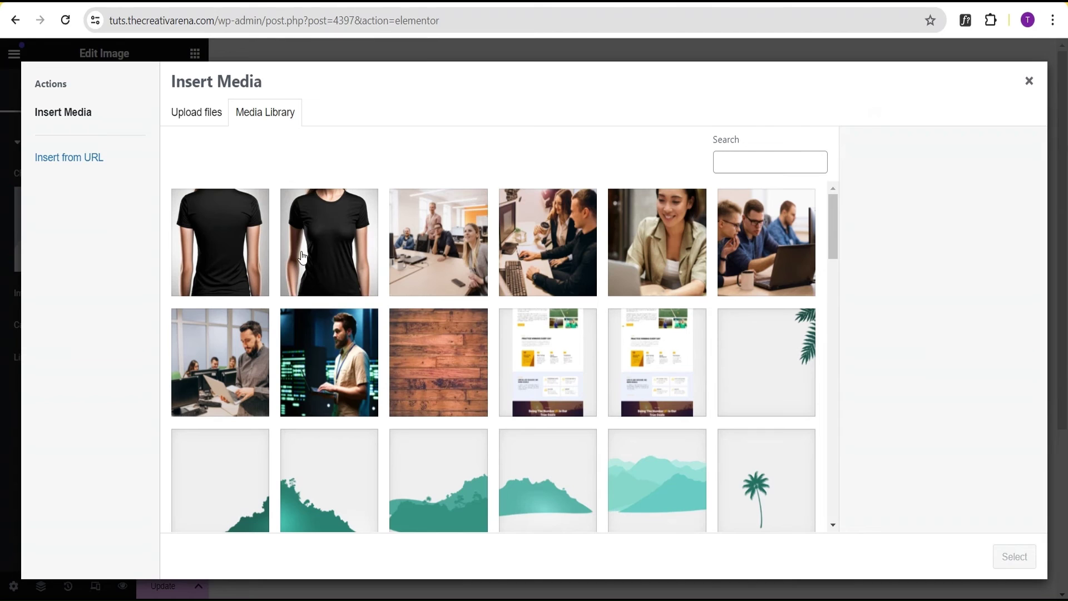
left_click(331, 252)
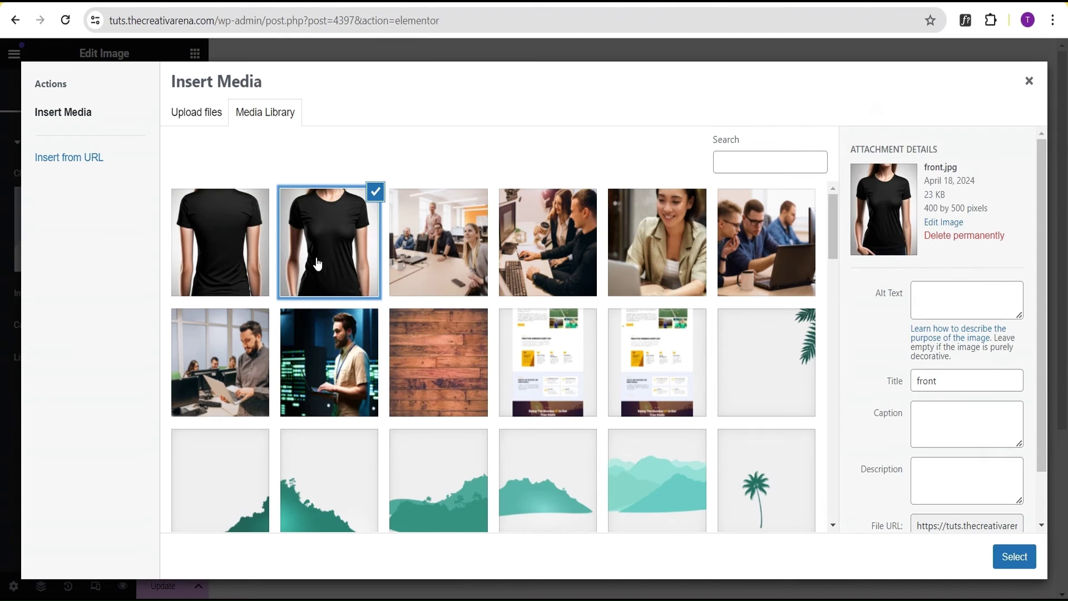
left_click(1025, 562)
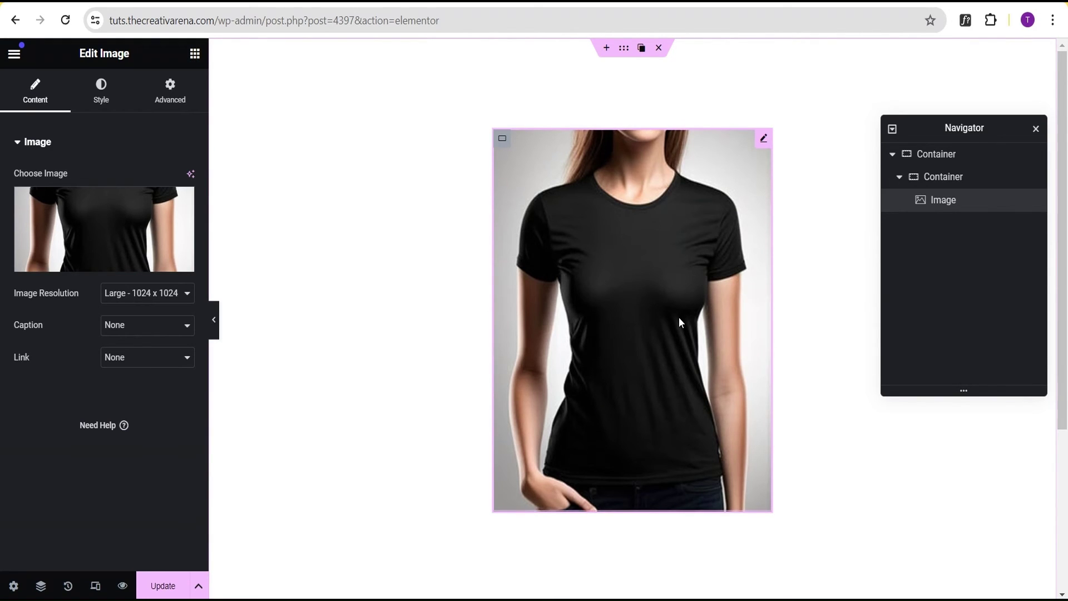
Set the image's hover opacity to 0 with a 0.3-second transition duration, and preview the swap effect.
left_click(101, 108)
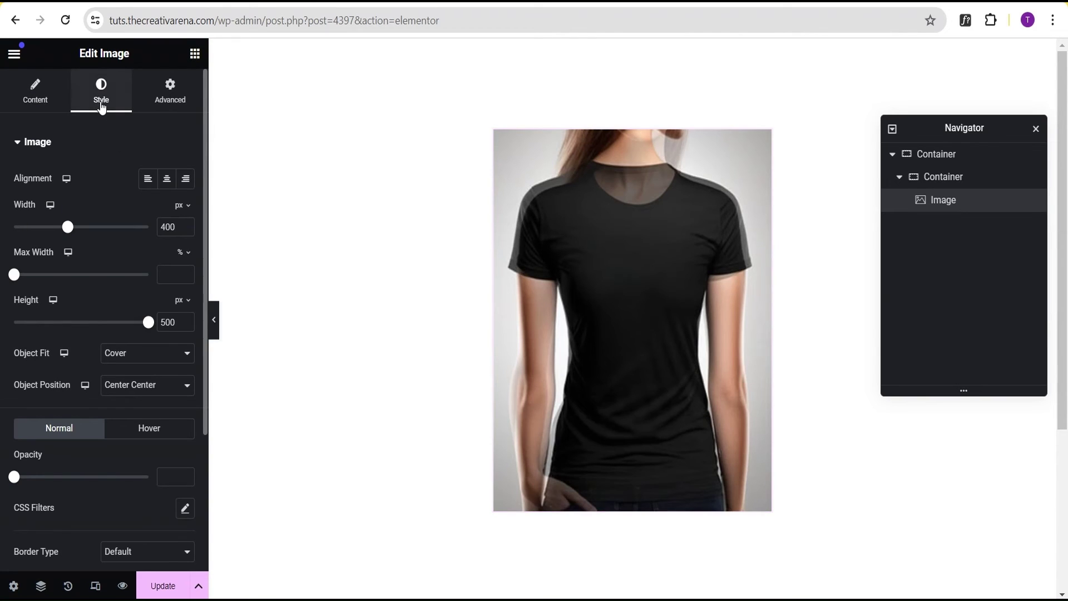
scroll(103, 213, "down", 3)
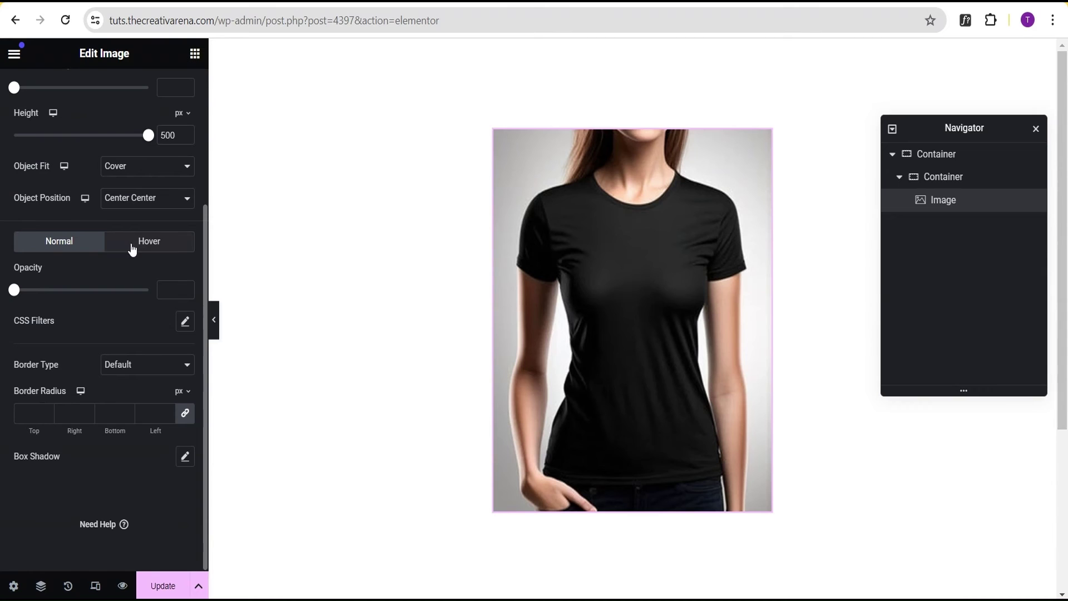
left_click(146, 243)
left_click(170, 292)
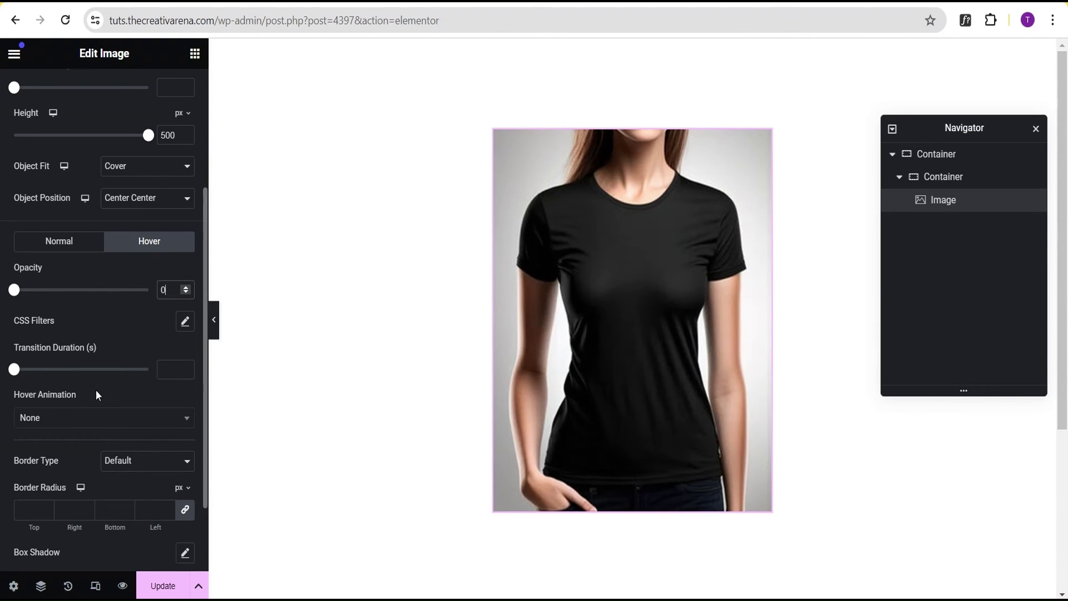
left_click(166, 374)
type("0.3")
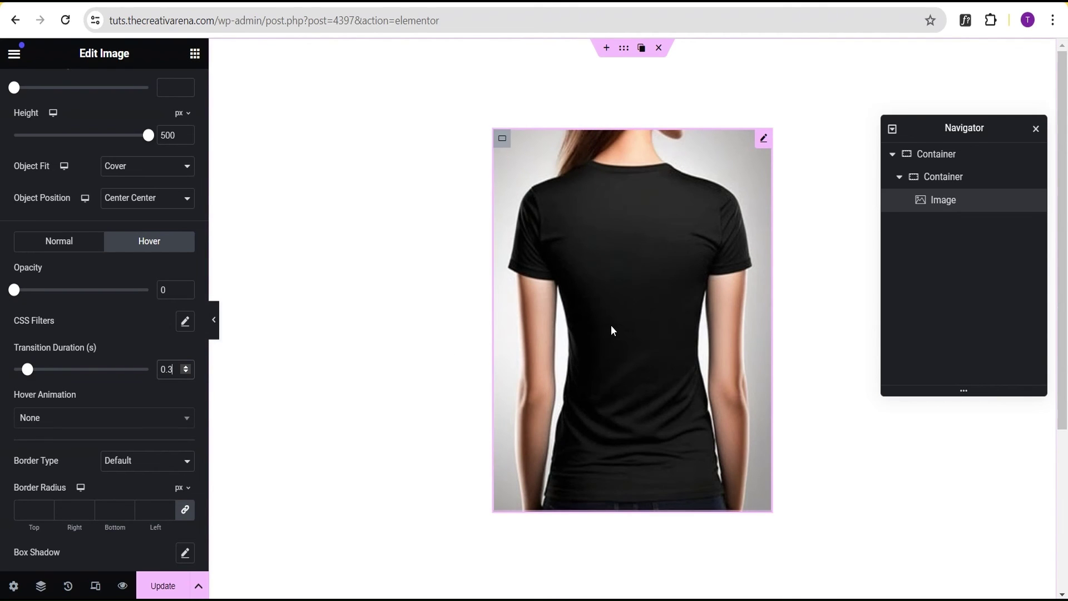
left_click(213, 328)
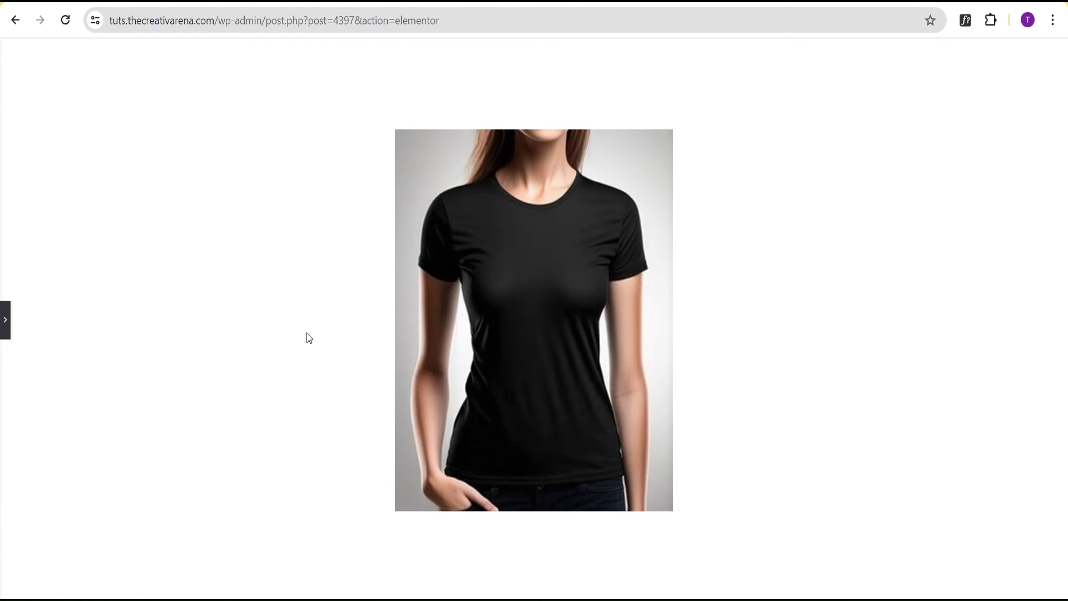
left_click(6, 329)
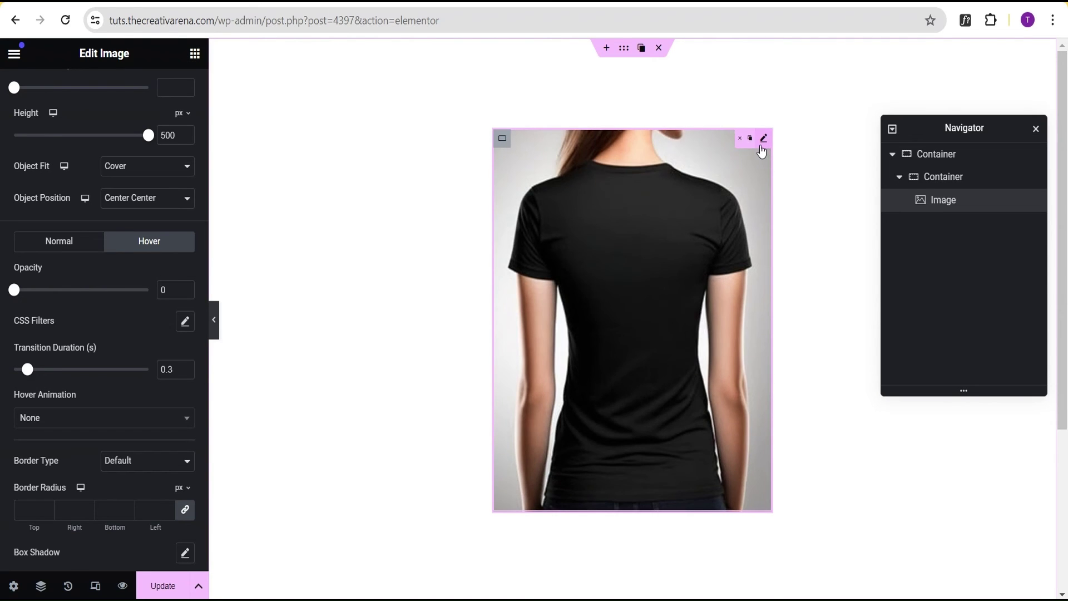
Set the Image widget's link type to Custom URL.
scroll(58, 176, "up", 5)
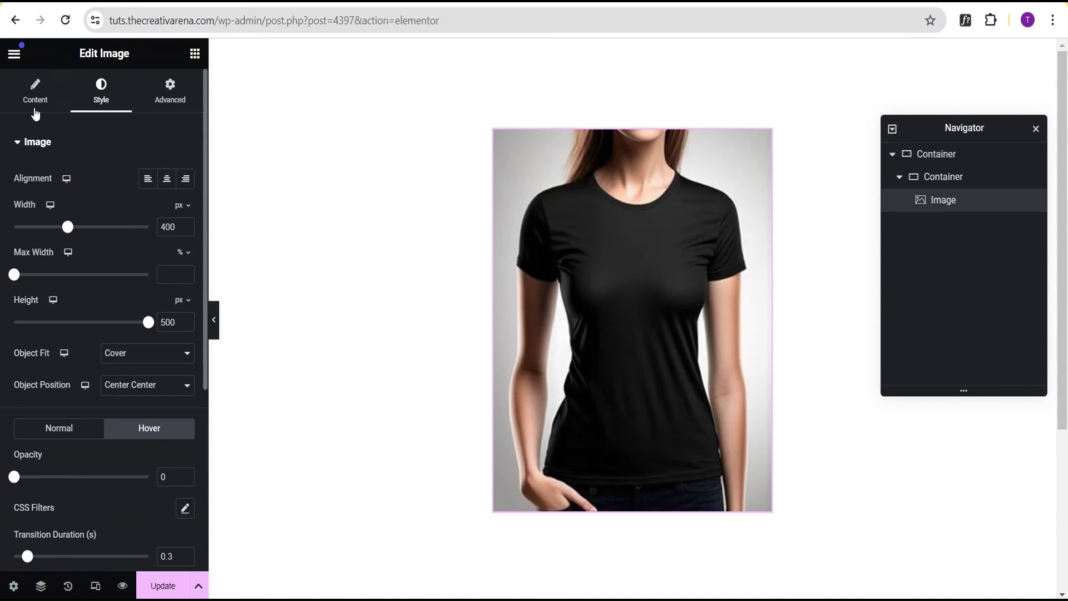
left_click(28, 91)
left_click(132, 361)
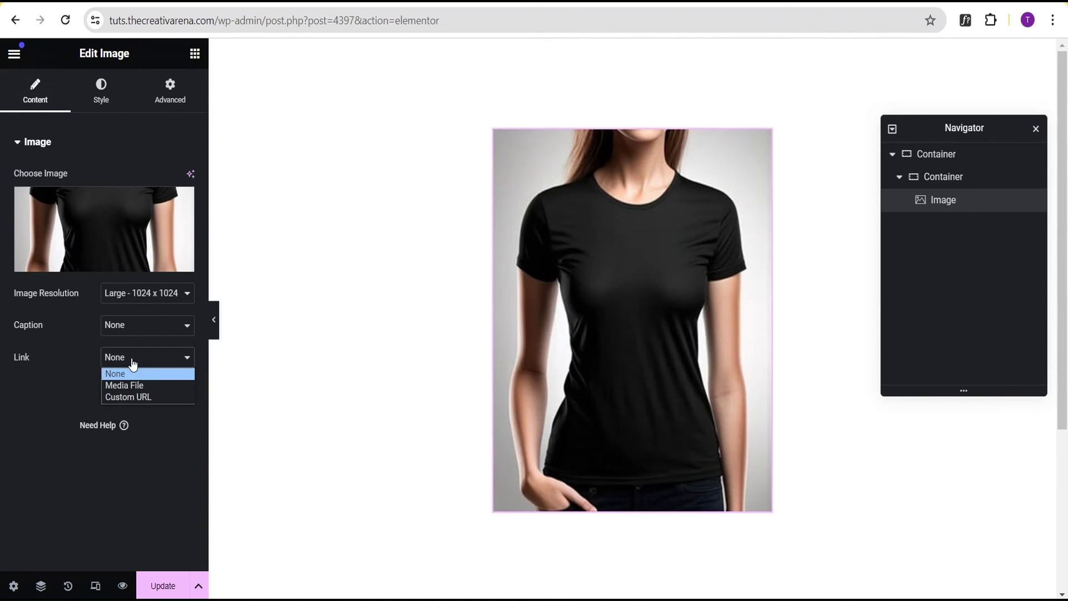
left_click(129, 399)
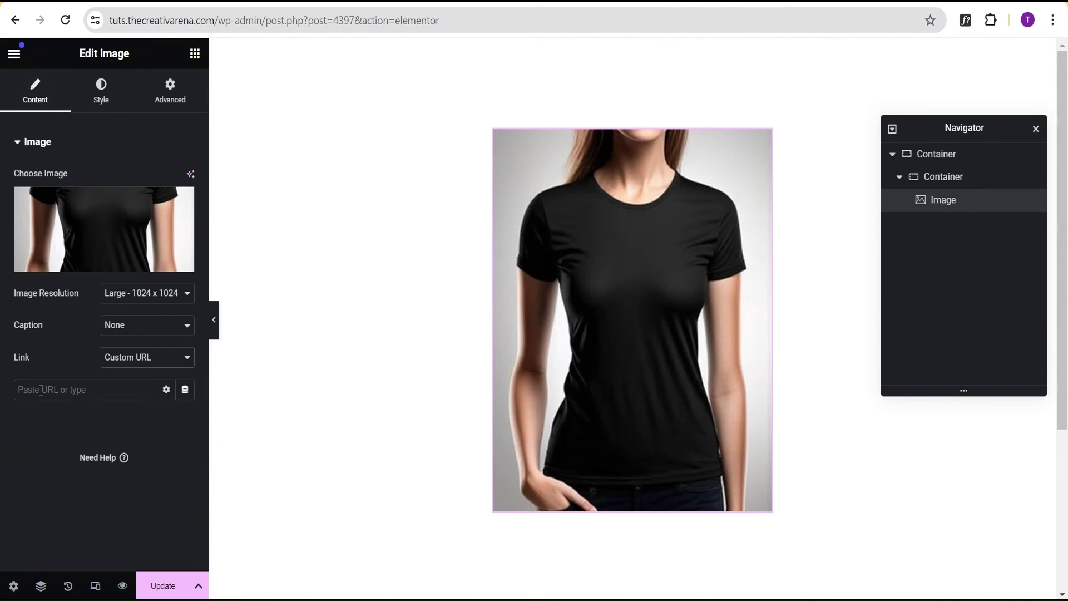
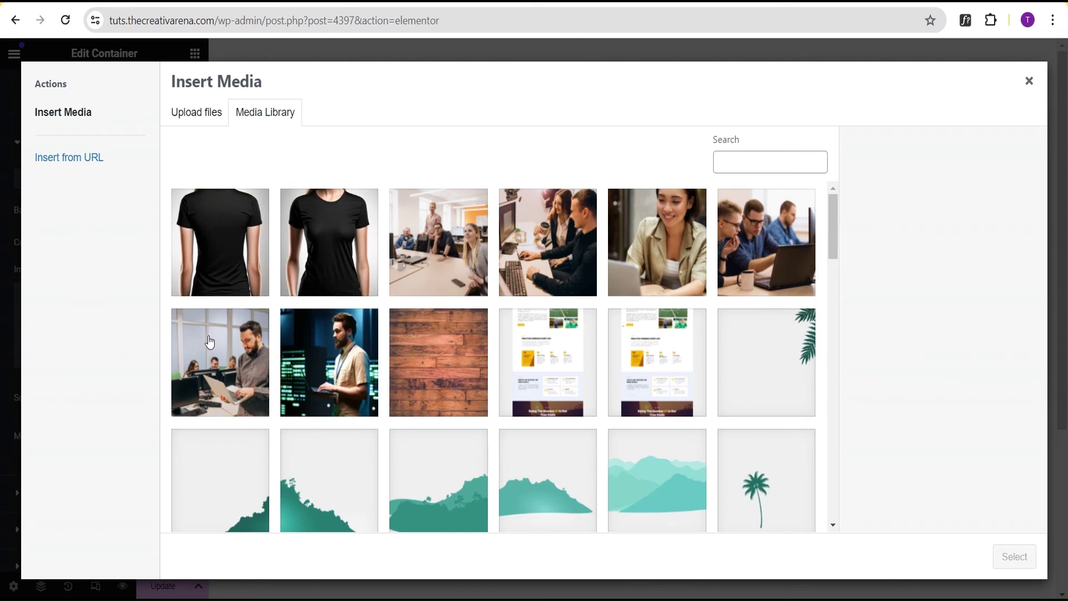
Replace the nested container's normal background image with front.jpg and check its display settings.
left_click(333, 248)
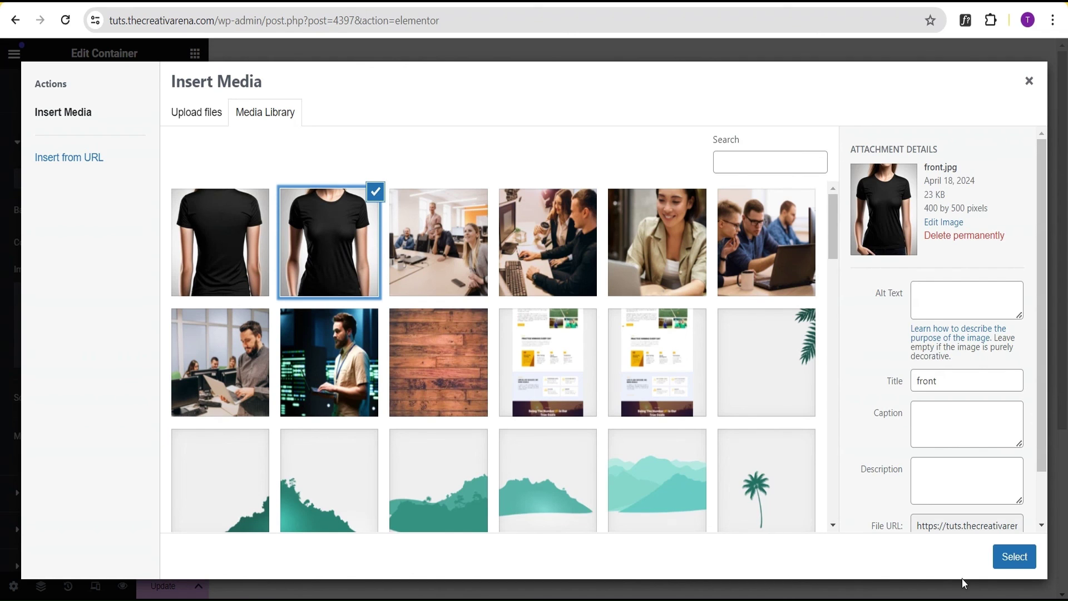
left_click(1016, 559)
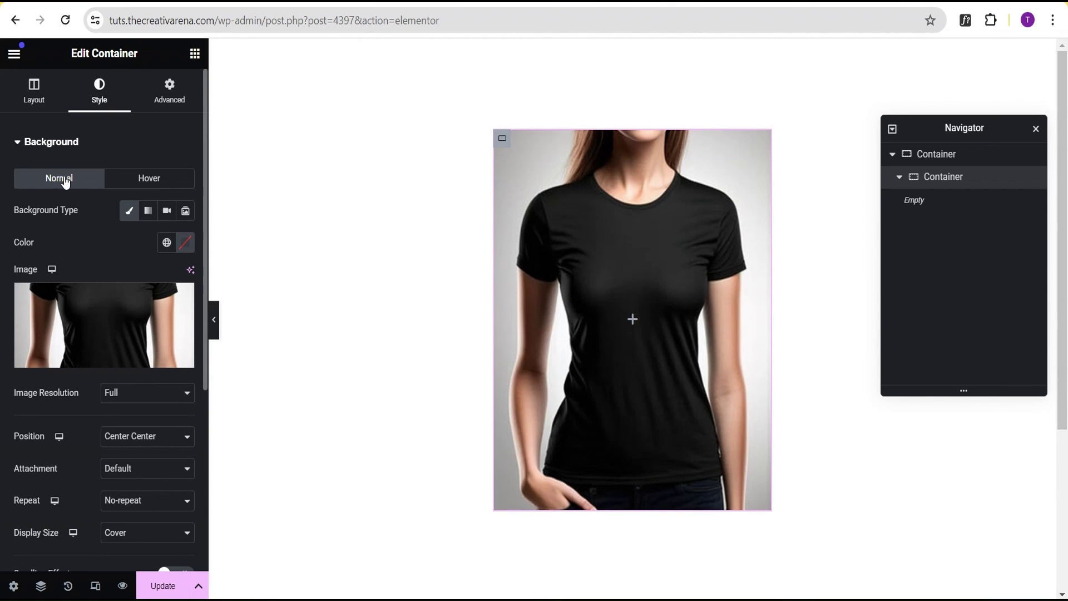
mouse_move(85, 332)
scroll(32, 536, "down", 1)
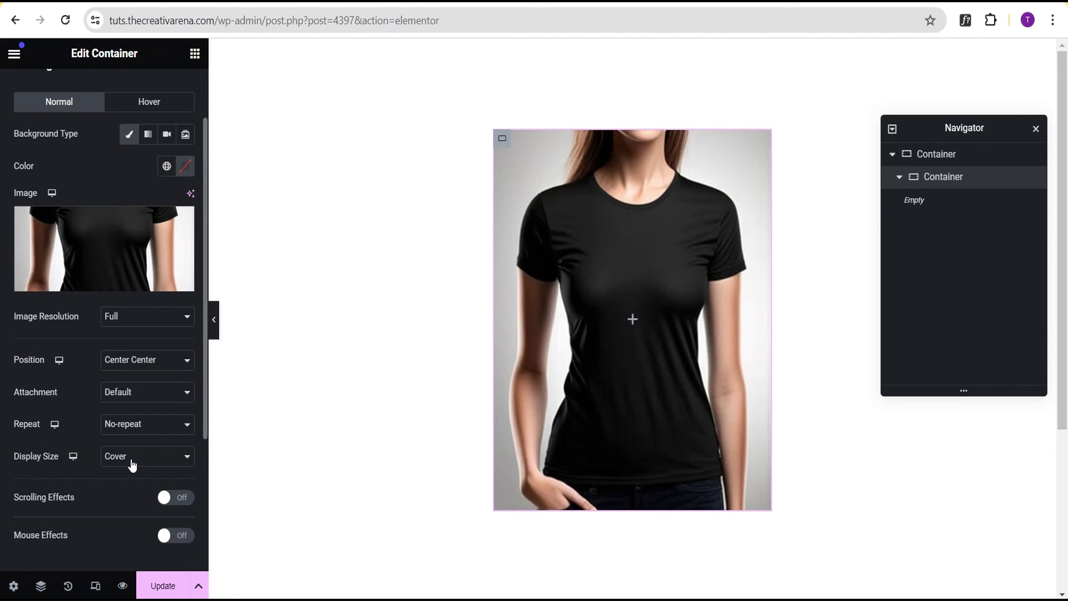
Give the nested container a classic hover background using the image back.jpg.
scroll(128, 459, "up", 1)
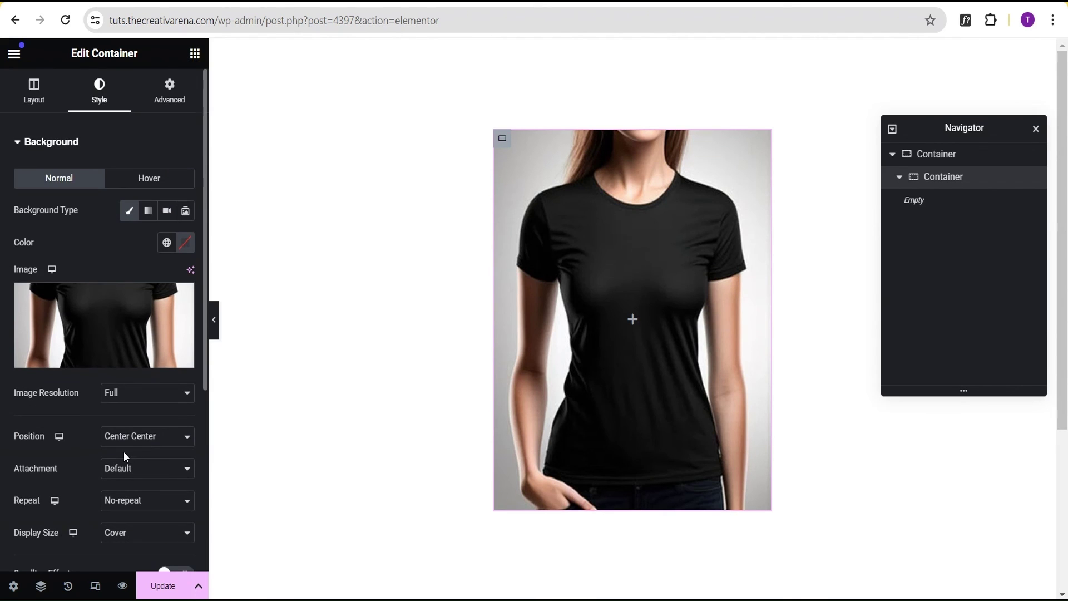
left_click(141, 185)
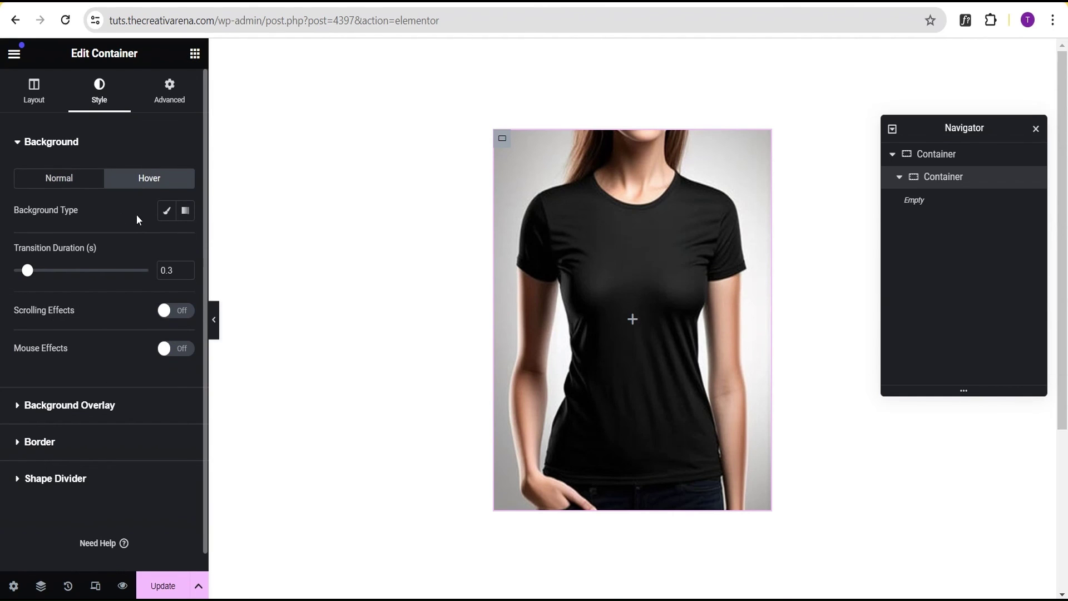
left_click(166, 212)
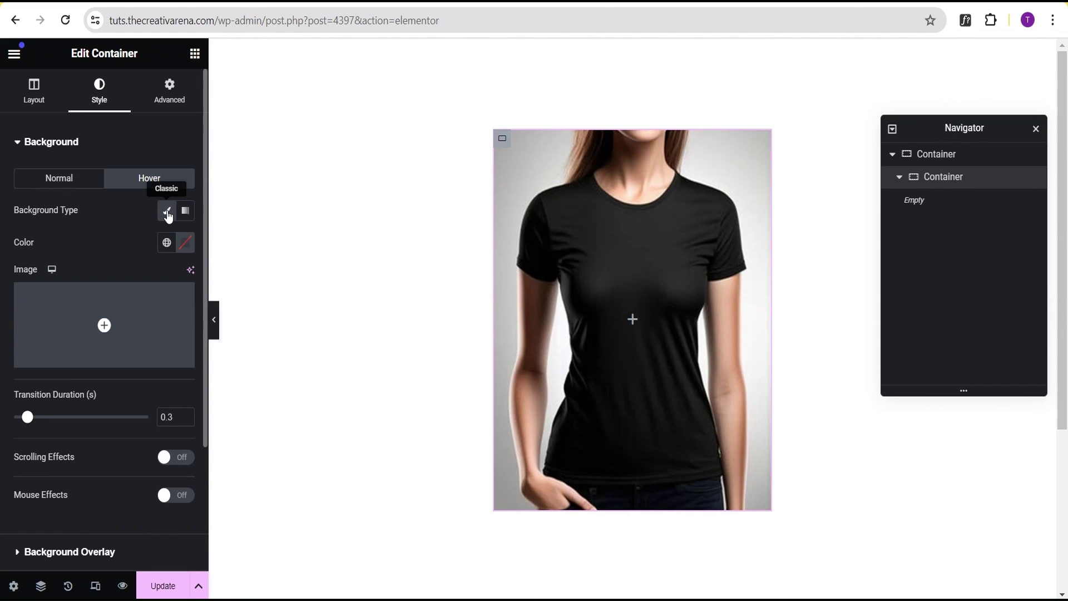
left_click(103, 324)
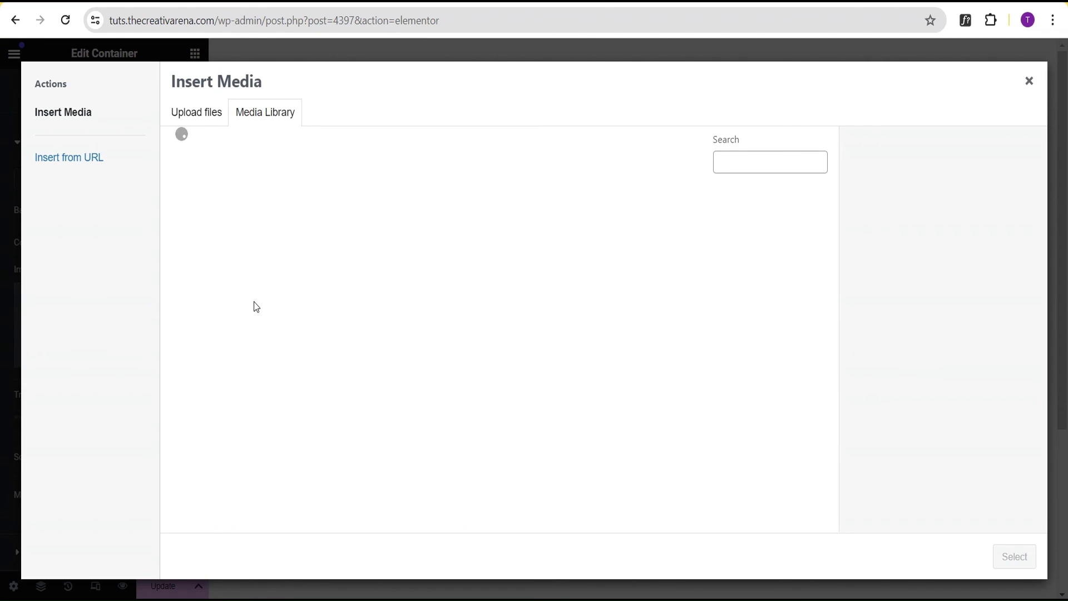
left_click(229, 233)
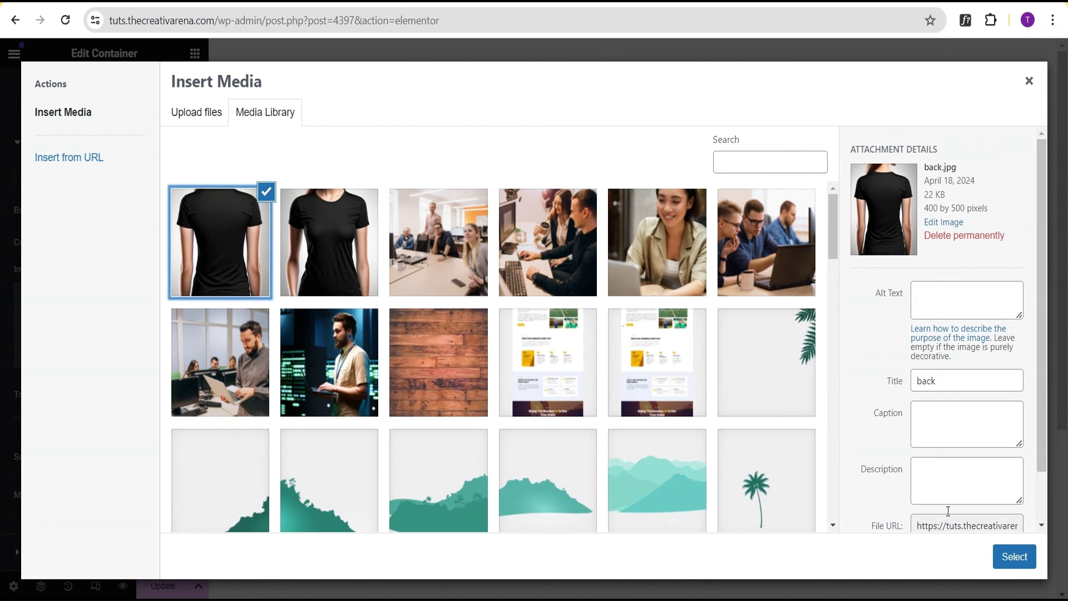
left_click(1014, 557)
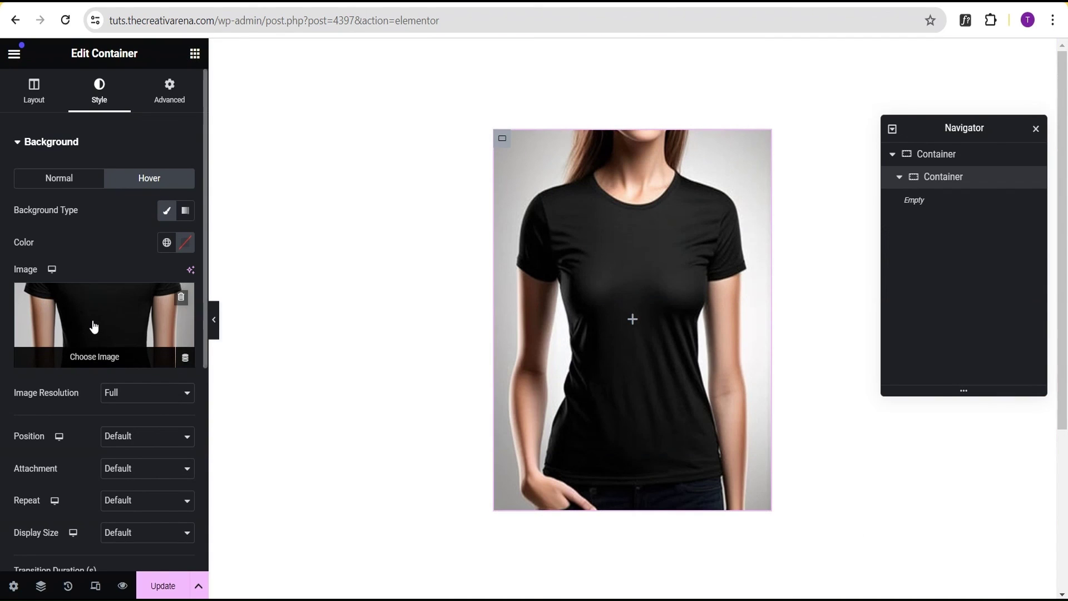
Set the hover background image to Center Center position, No-repeat and Cover display size, and preview the swap.
scroll(79, 338, "down", 1)
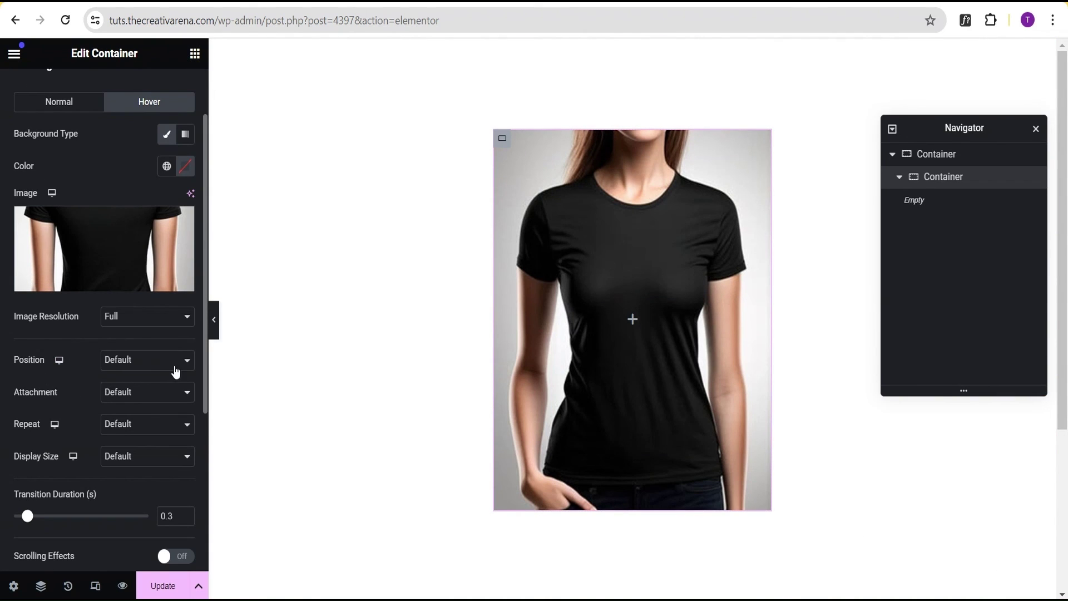
left_click(148, 365)
left_click(145, 389)
left_click(133, 432)
left_click(134, 453)
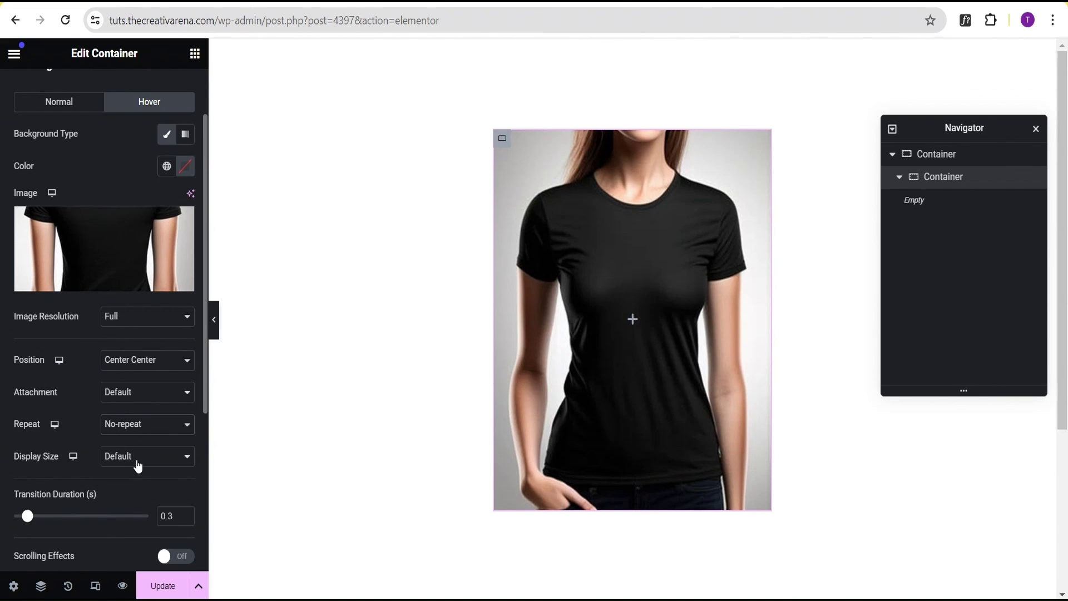
left_click(136, 461)
left_click(134, 495)
scroll(58, 418, "down", 2)
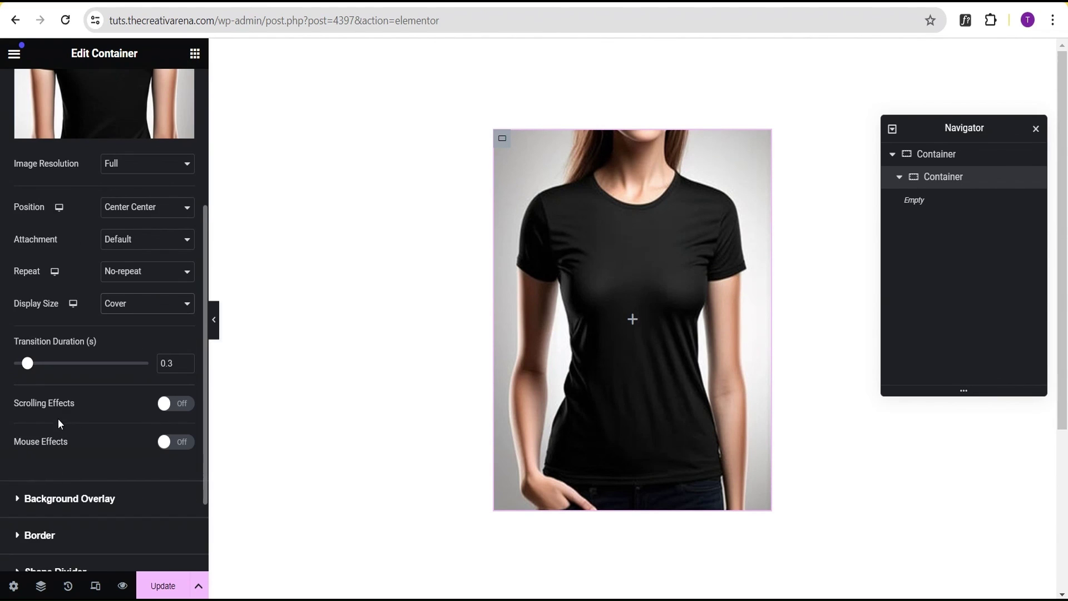
left_click(214, 320)
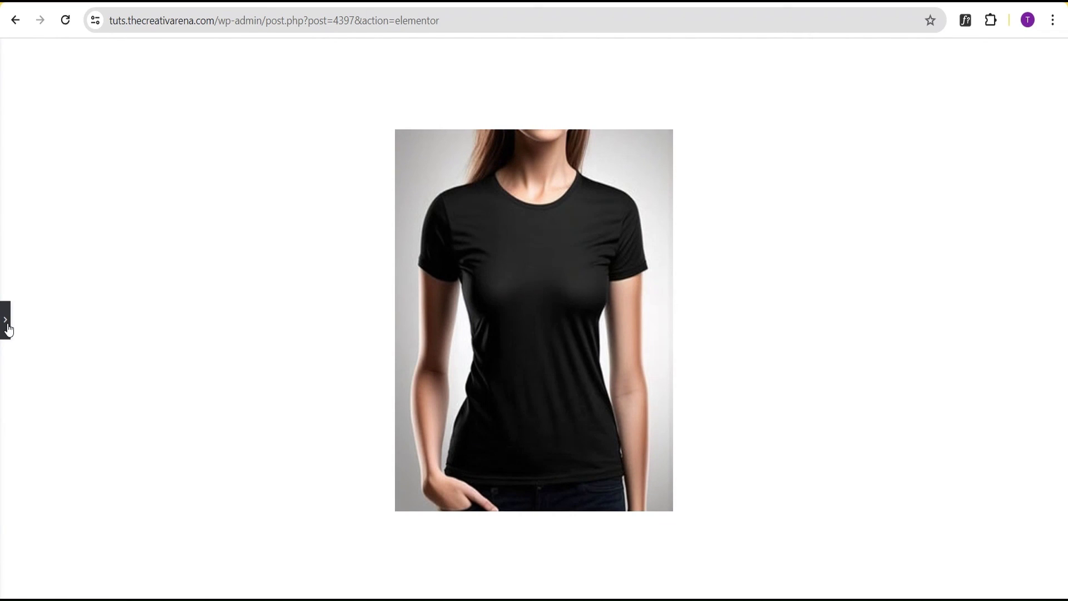
left_click(5, 320)
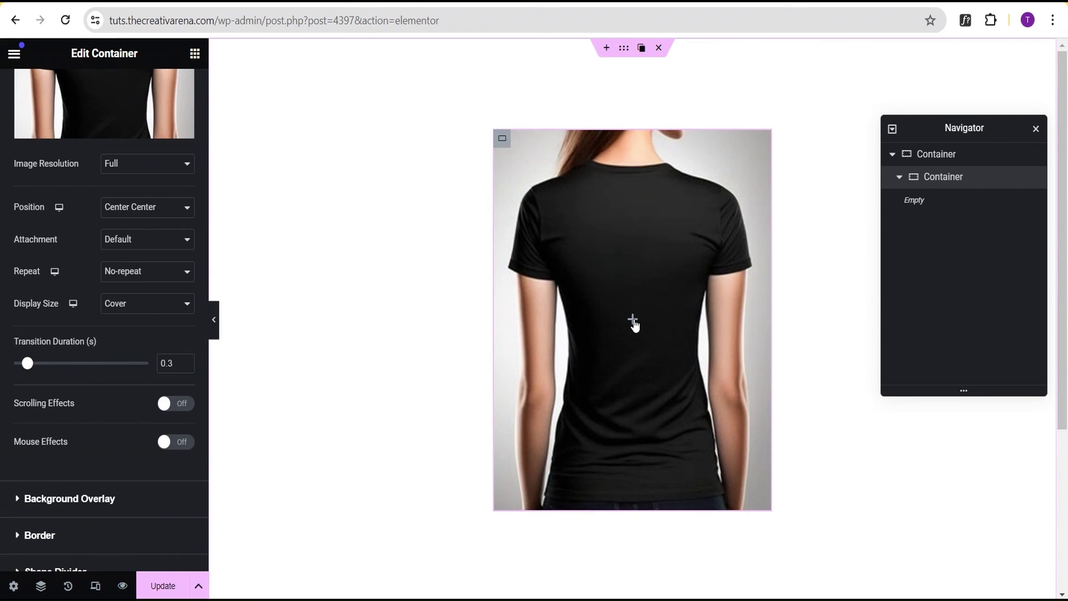
Center the nested container's items with both Justify Content and Align Items.
left_click(634, 321)
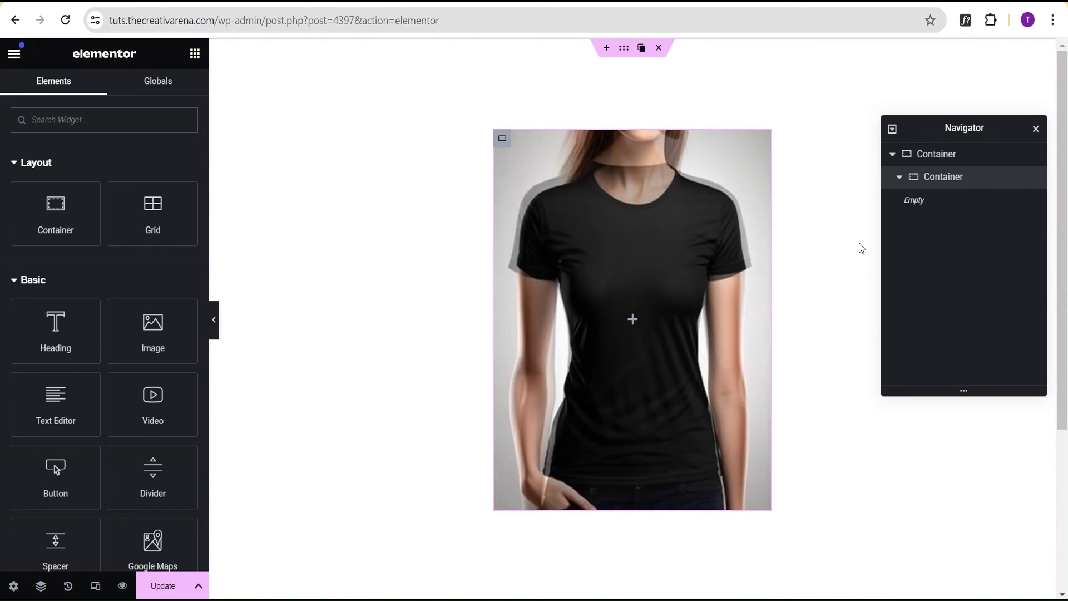
left_click(503, 140)
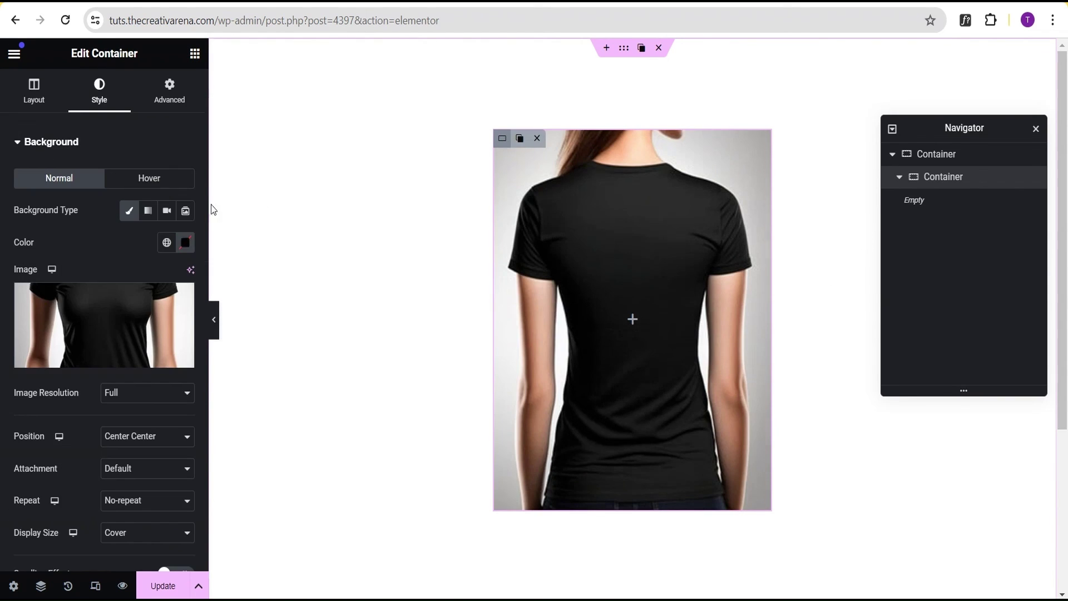
left_click(31, 101)
scroll(67, 316, "down", 3)
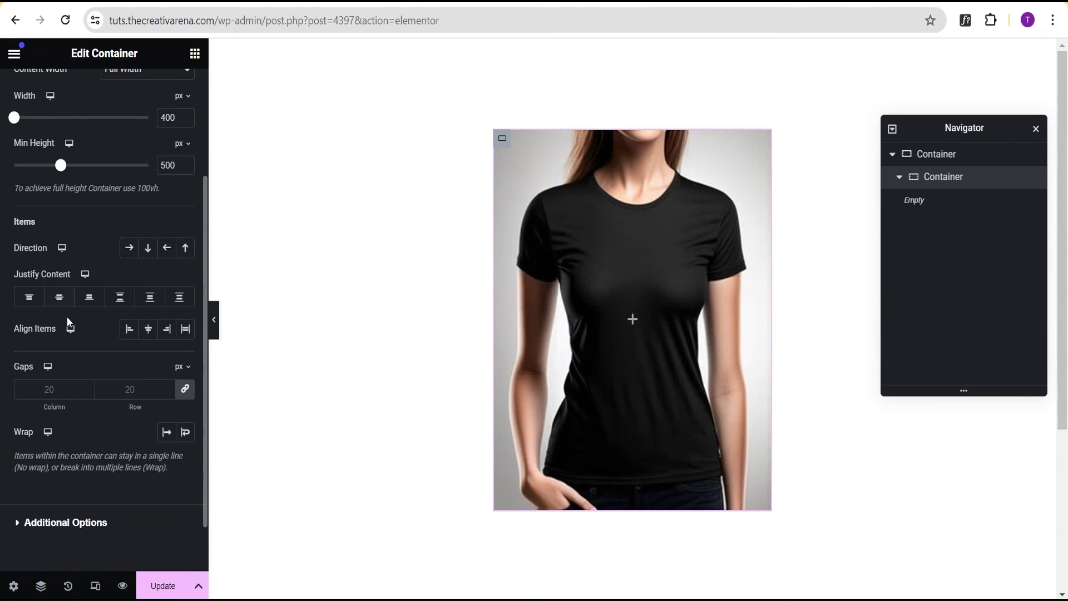
left_click(58, 298)
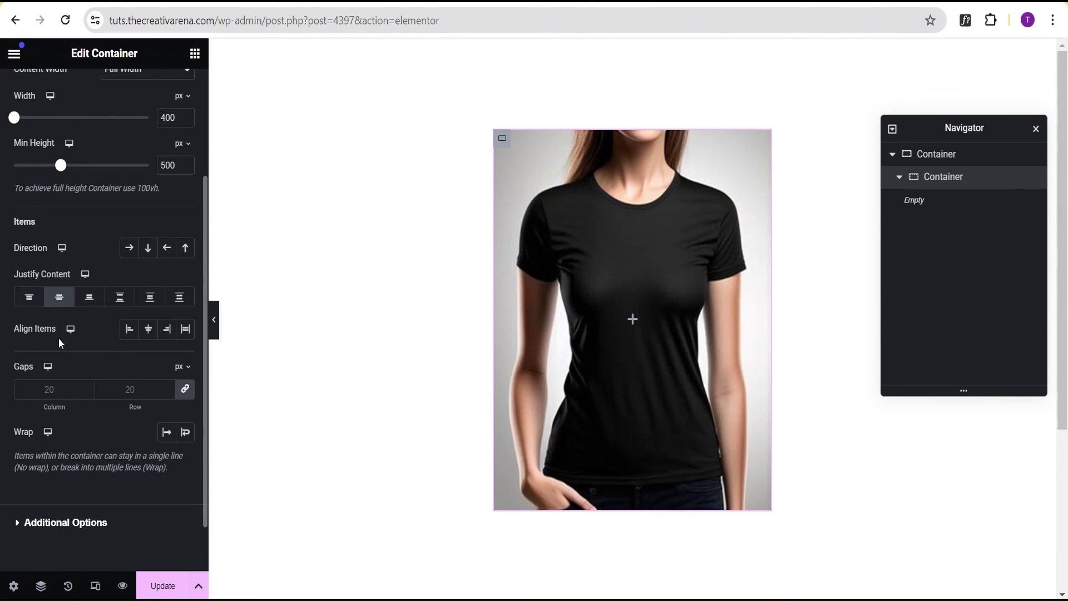
left_click(142, 334)
scroll(142, 261, "up", 5)
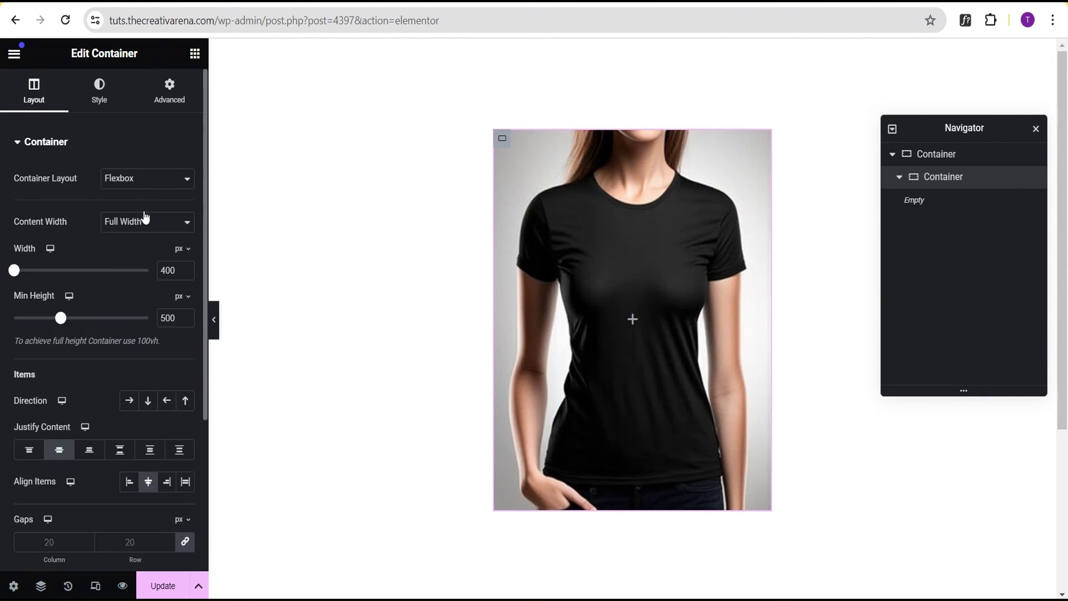
Set the nested container's padding to 20 px on all sides.
left_click(170, 100)
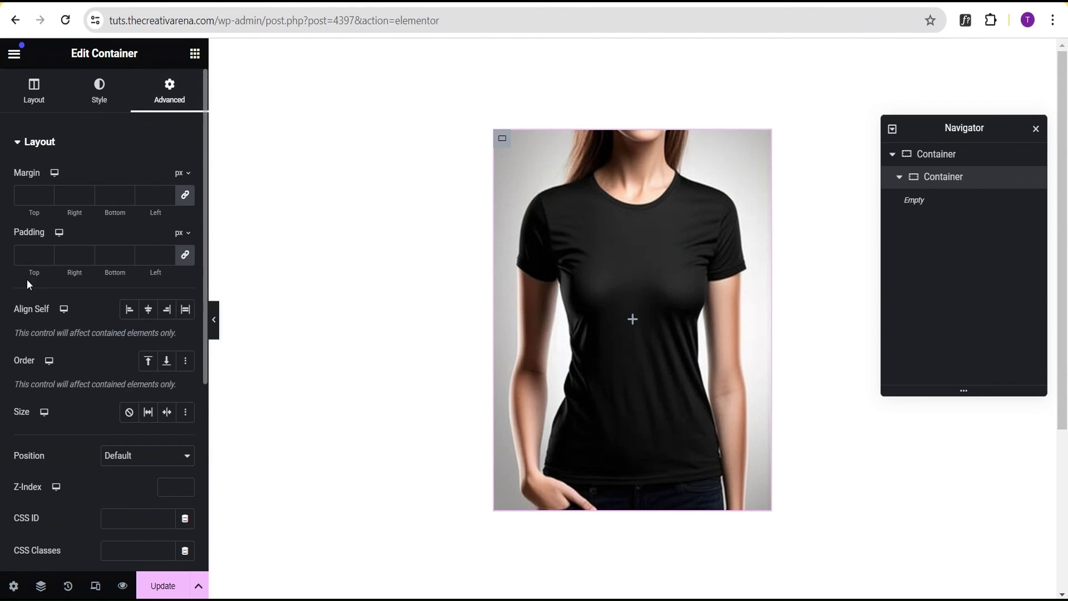
left_click(28, 256)
type("20")
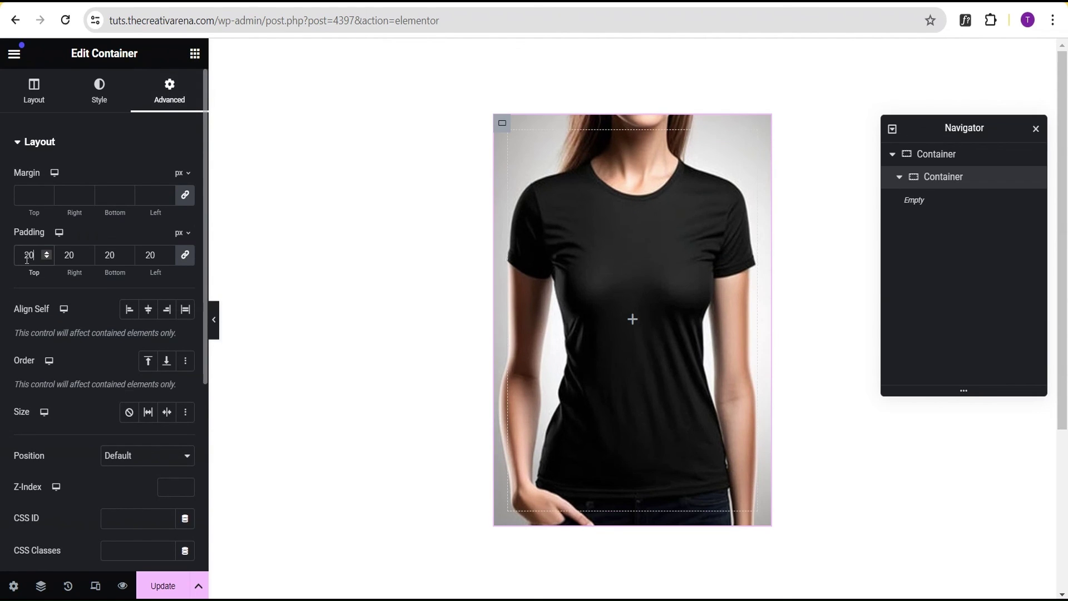
Add a Heading widget inside the nested container and center its text.
left_click(195, 53)
left_click_drag(61, 341, 612, 348)
left_click(98, 98)
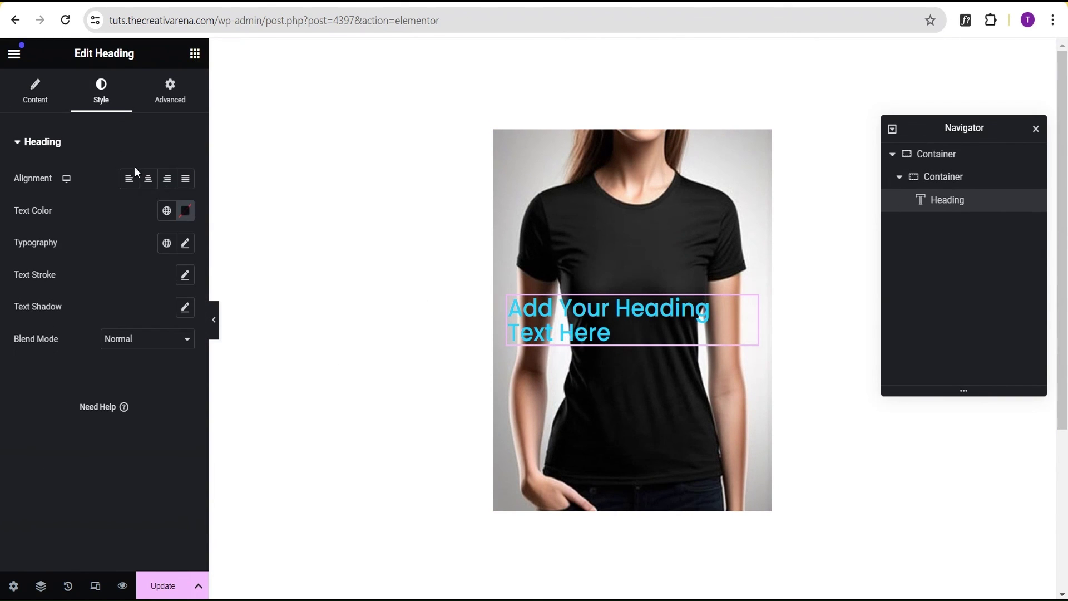
left_click(148, 179)
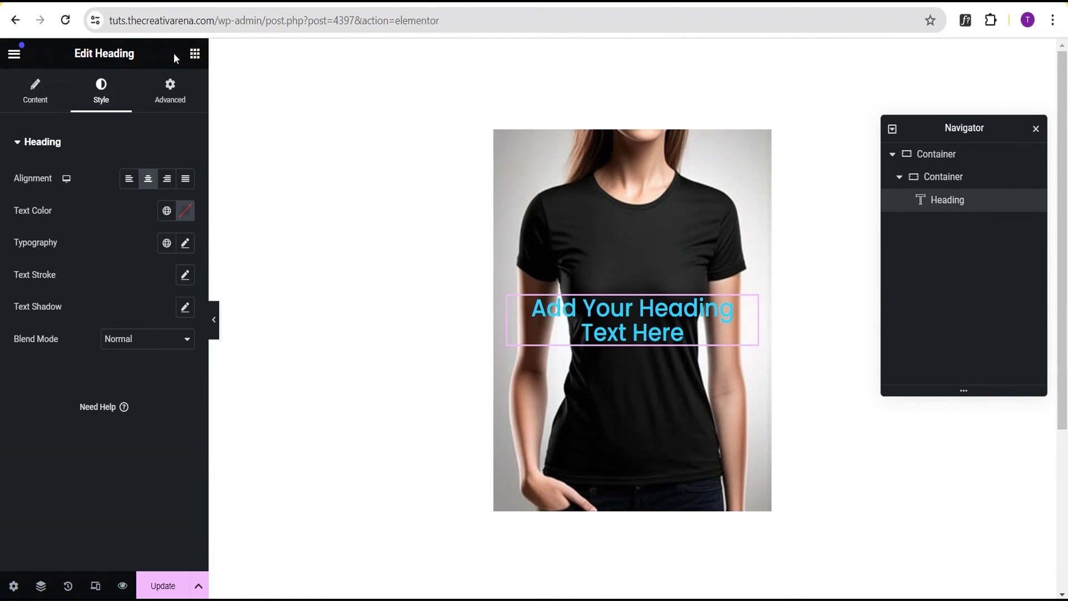
Add a Text Editor widget below the heading, center its text and color it white (#FFFFFF).
left_click(195, 53)
left_click_drag(78, 400, 637, 341)
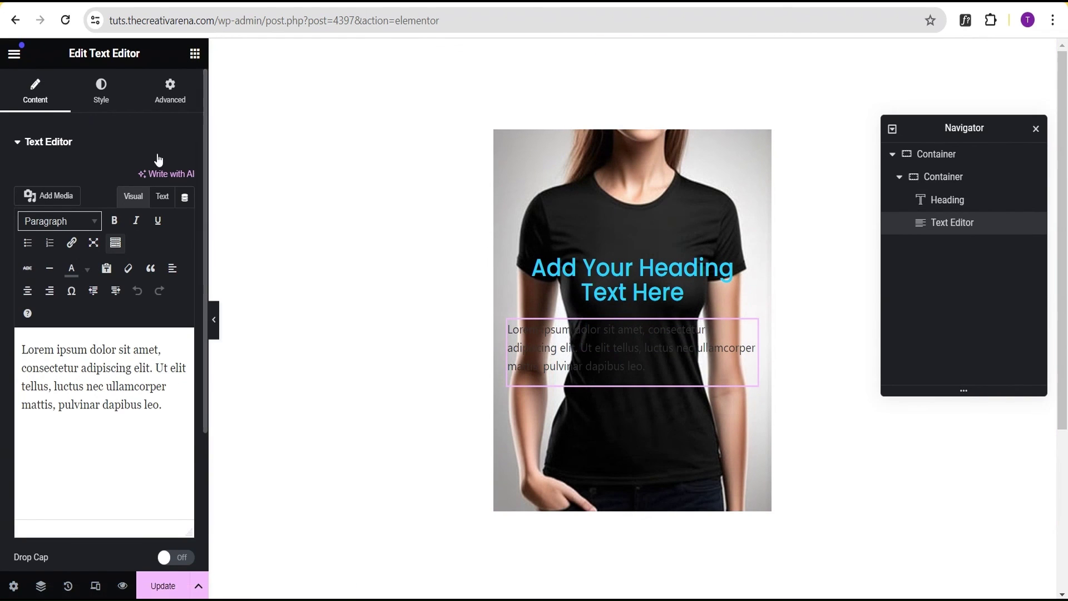
left_click(101, 92)
left_click(155, 180)
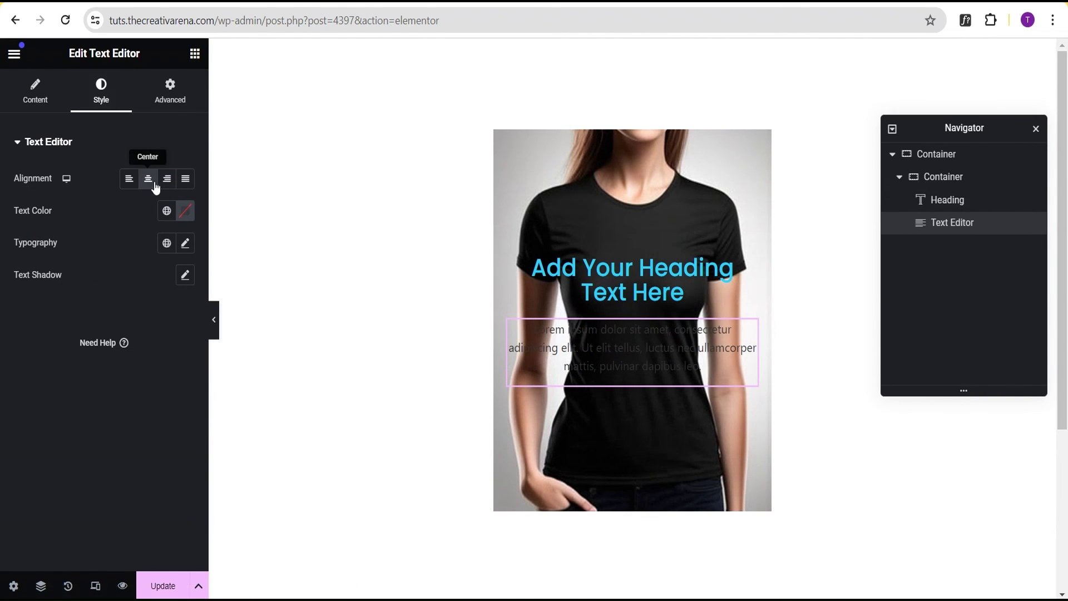
left_click(185, 212)
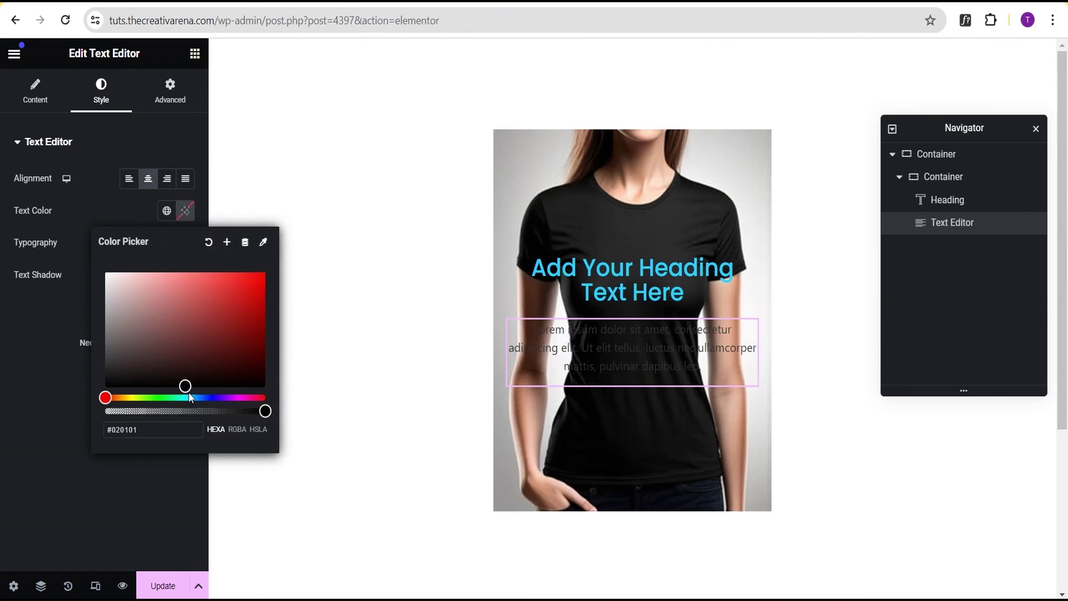
left_click_drag(188, 392, 85, 255)
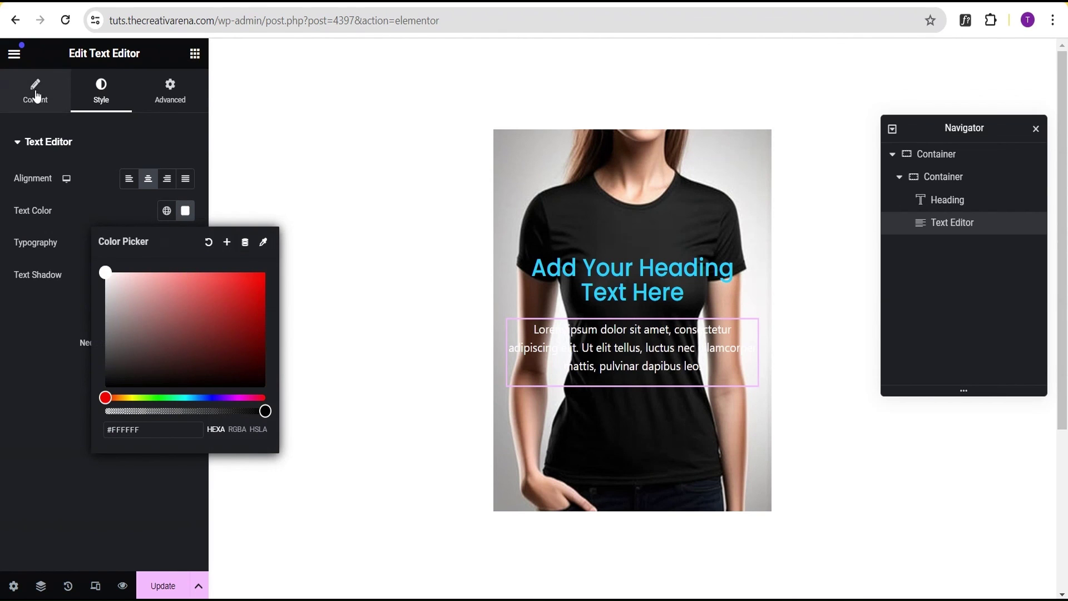
Add a Button widget below the paragraph text and preview the container's hover swap with its content.
left_click(195, 53)
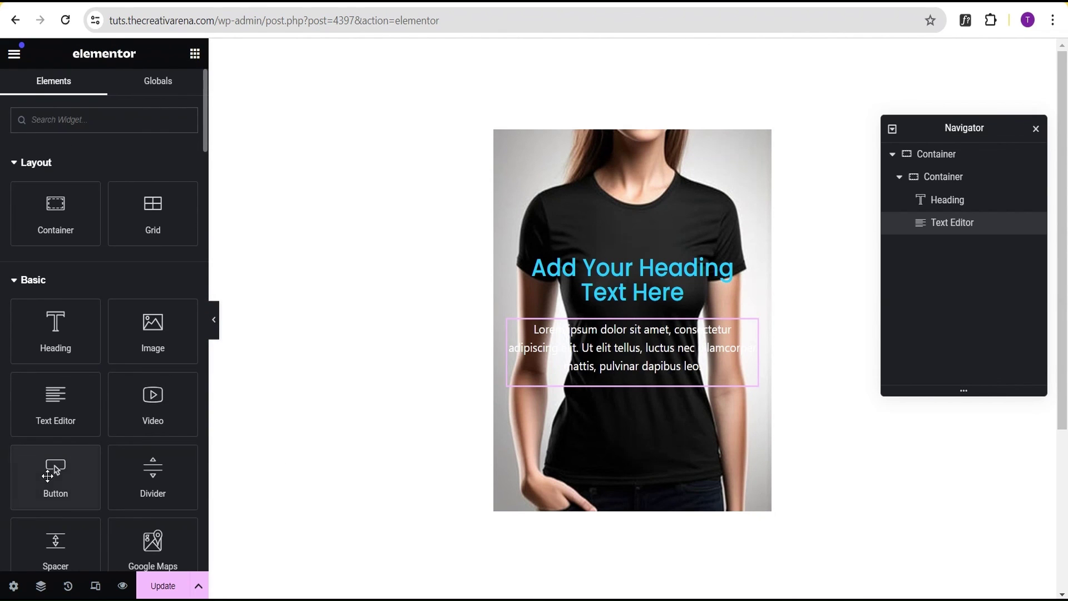
left_click_drag(55, 471, 614, 368)
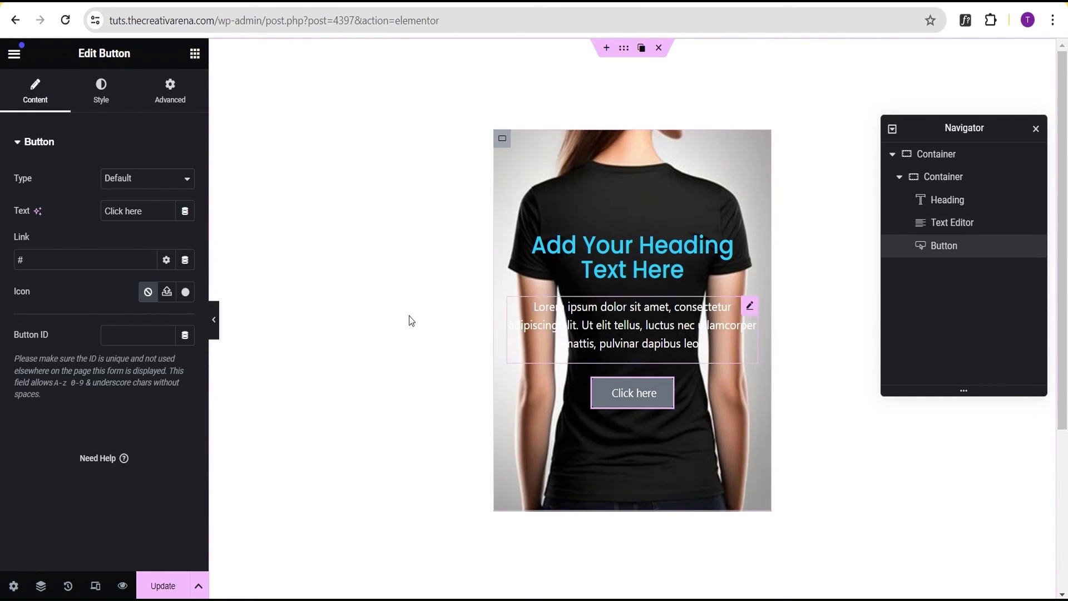
left_click(40, 260)
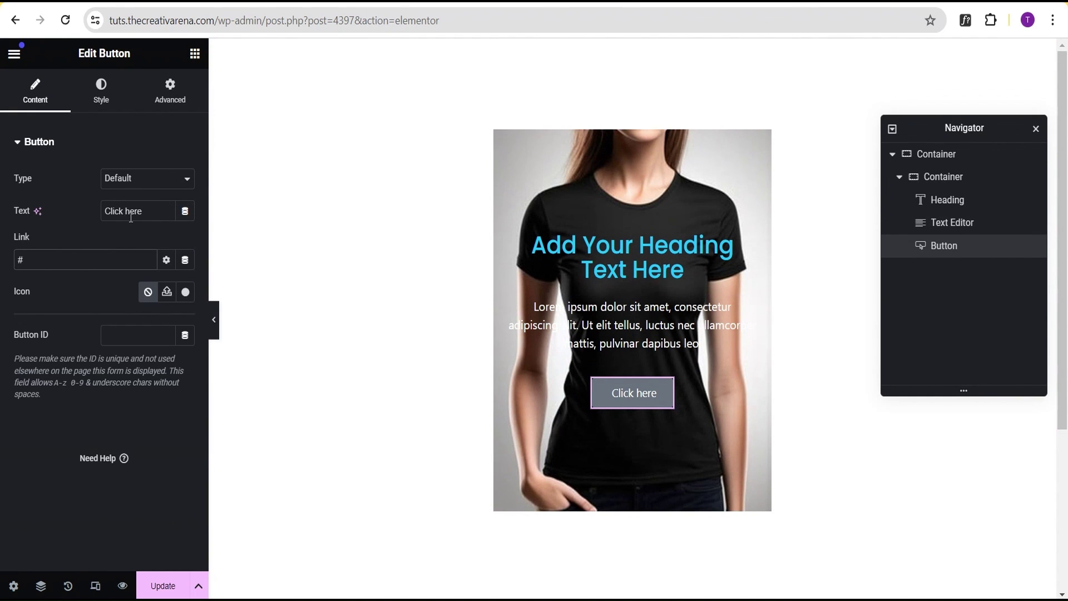
left_click(195, 56)
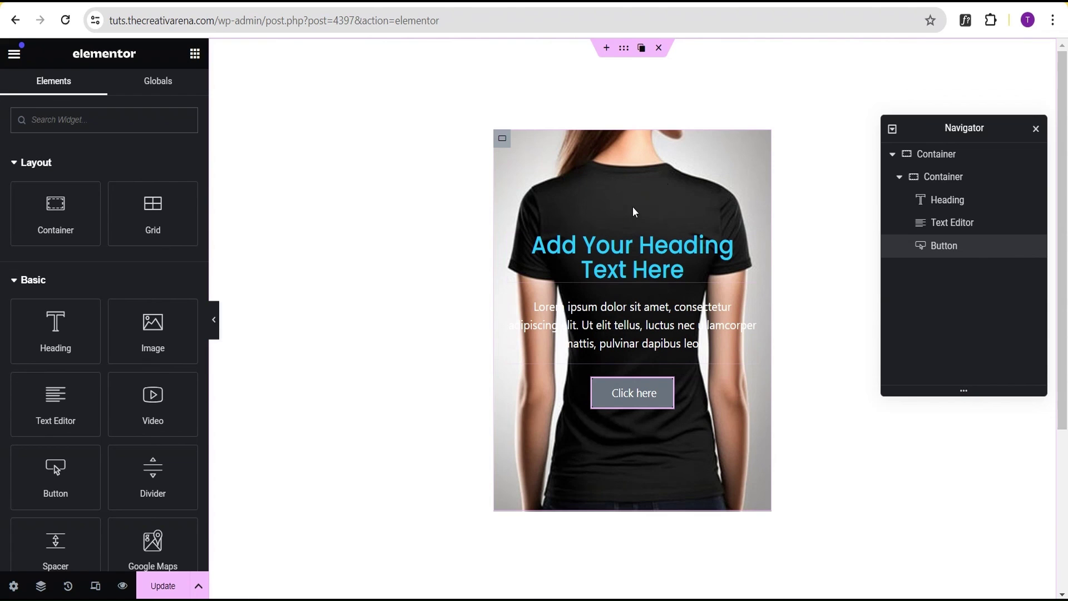
key("ctrl+p")
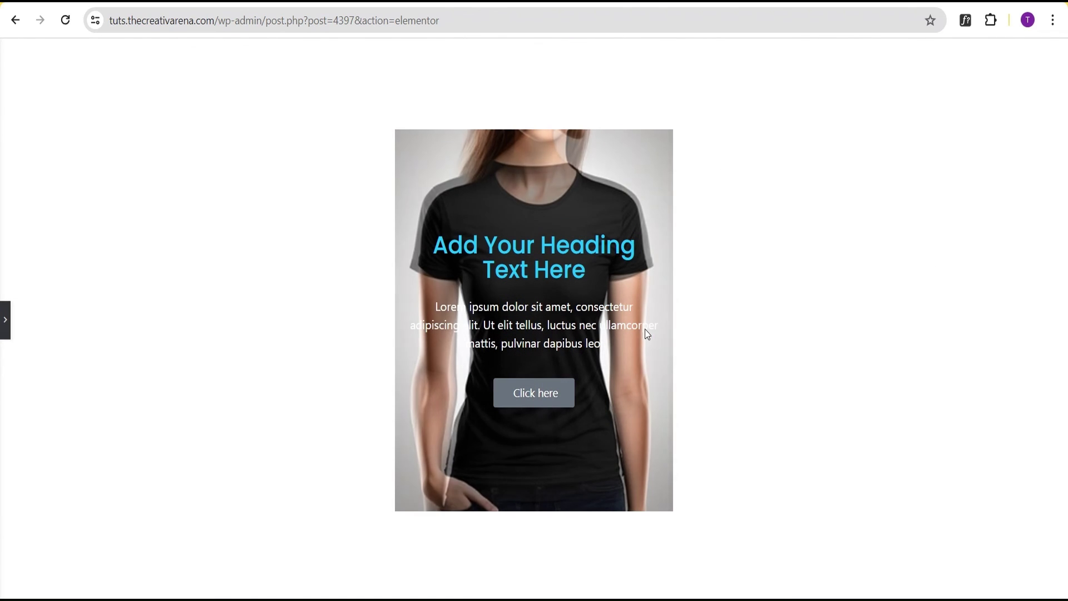